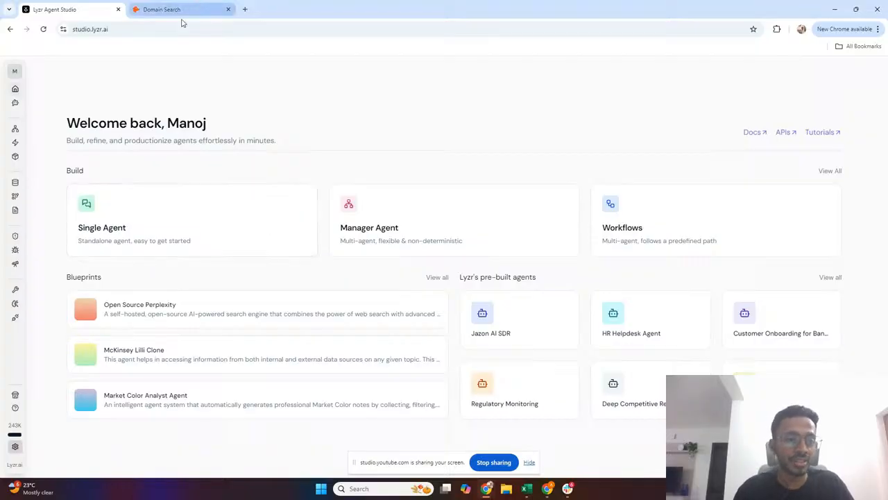
{"action": "left_click", "coordinate": [147, 37]}
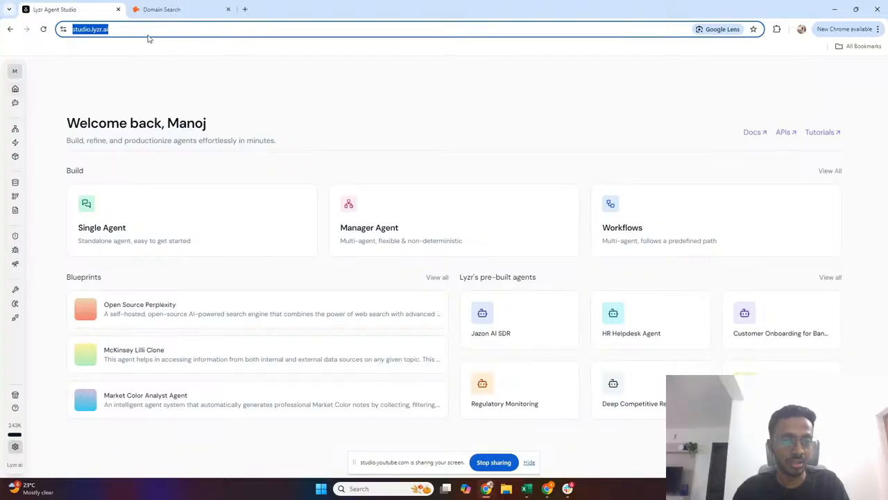
{"action": "key", "text": "alt+Tab"}
{"action": "key", "text": "alt+Tab"}
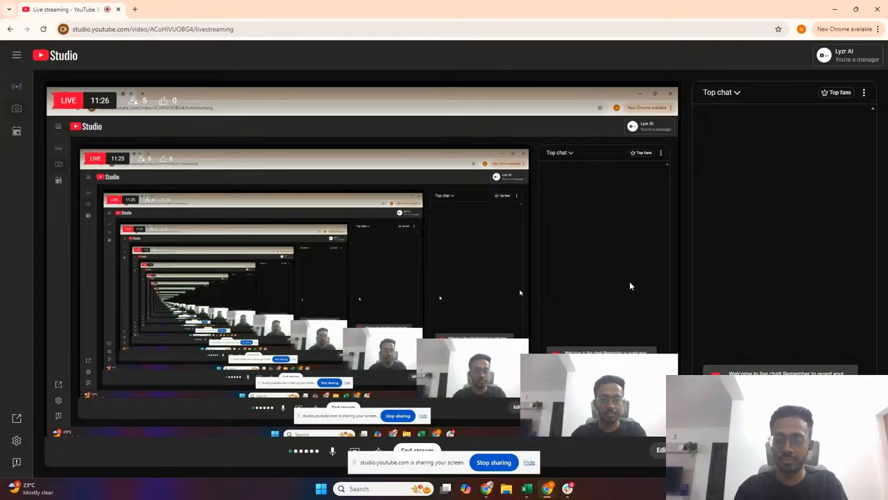
{"action": "key", "text": "alt+Tab"}
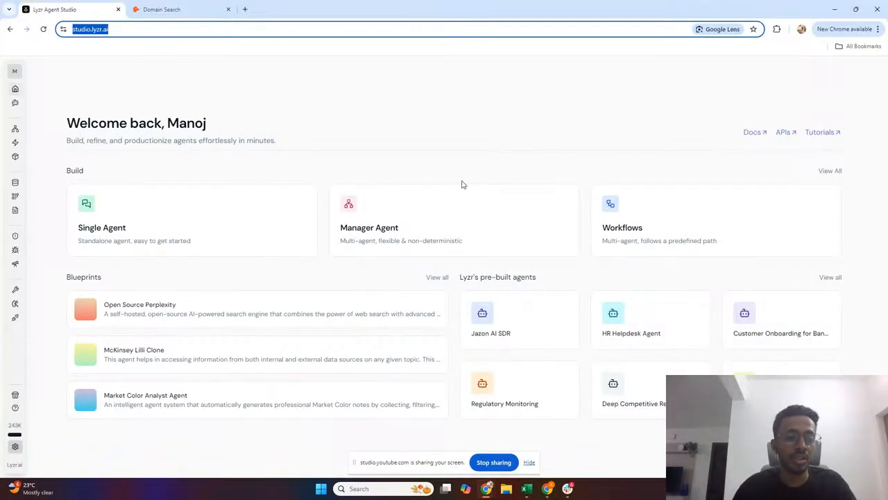
Step: Start a new single agent named "Personal Portfolio" and set its LLM model to gpt-4.1
{"action": "mouse_move", "coordinate": [3, 158]}
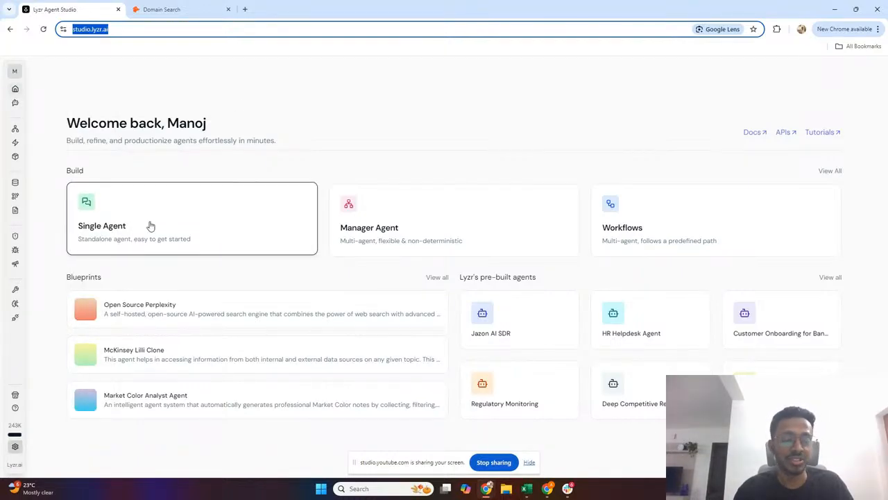
{"action": "left_click", "coordinate": [195, 220]}
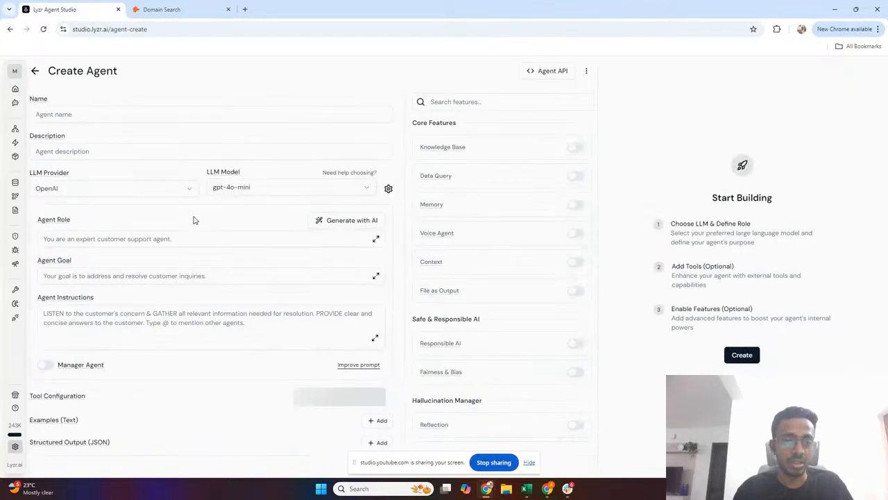
{"action": "left_click", "coordinate": [127, 114]}
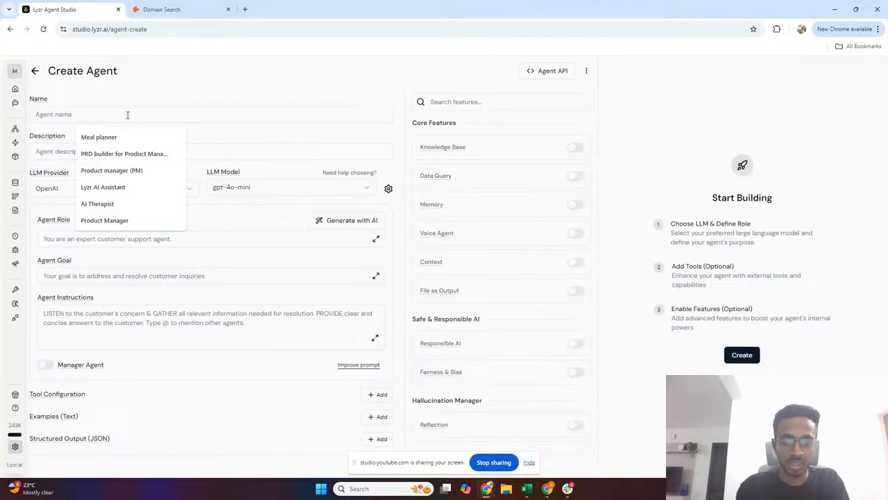
{"action": "type", "text": "Oersb"}
{"action": "key", "text": "ctrl+a"}
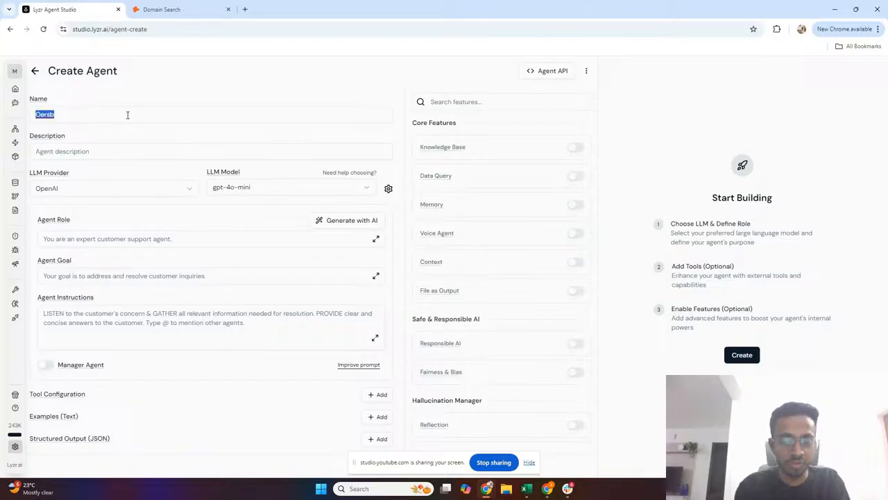
{"action": "type", "text": "Perso"}
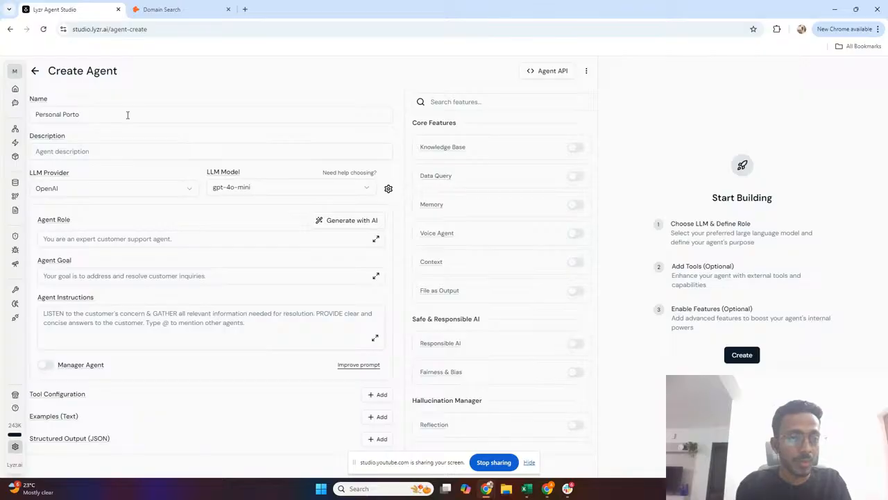
{"action": "type", "text": "nal Portfolio"}
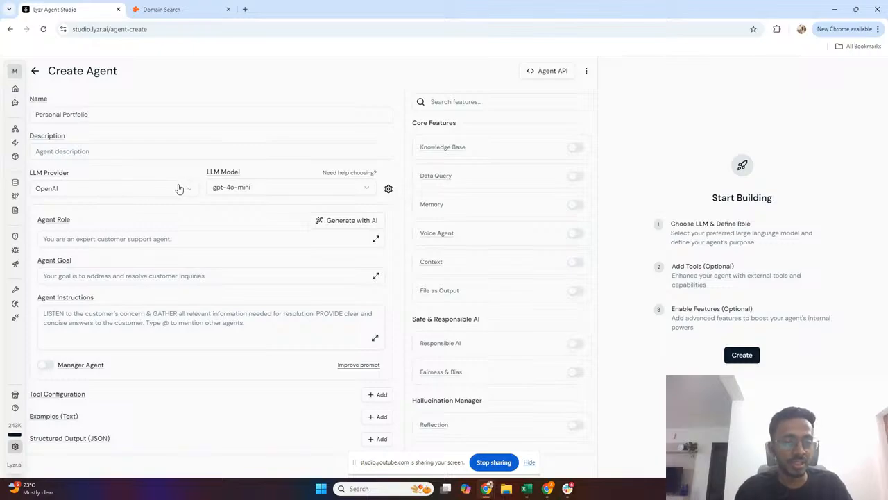
{"action": "left_click", "coordinate": [220, 190]}
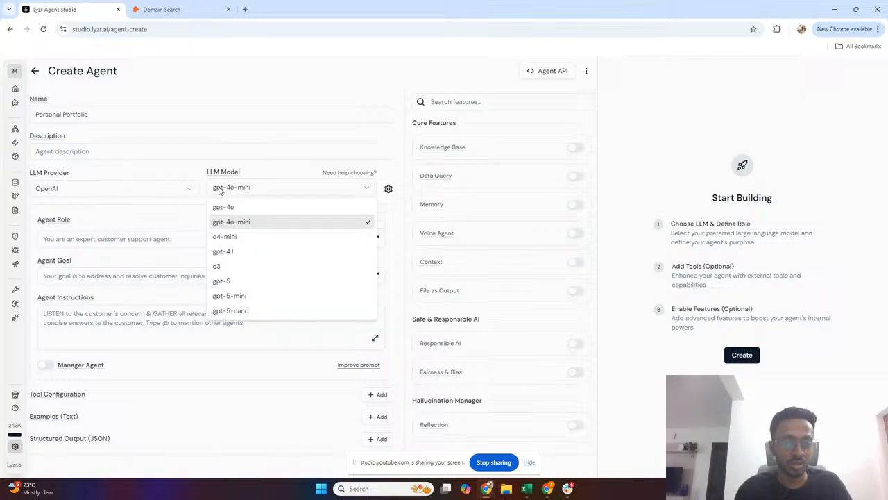
{"action": "left_click", "coordinate": [238, 252]}
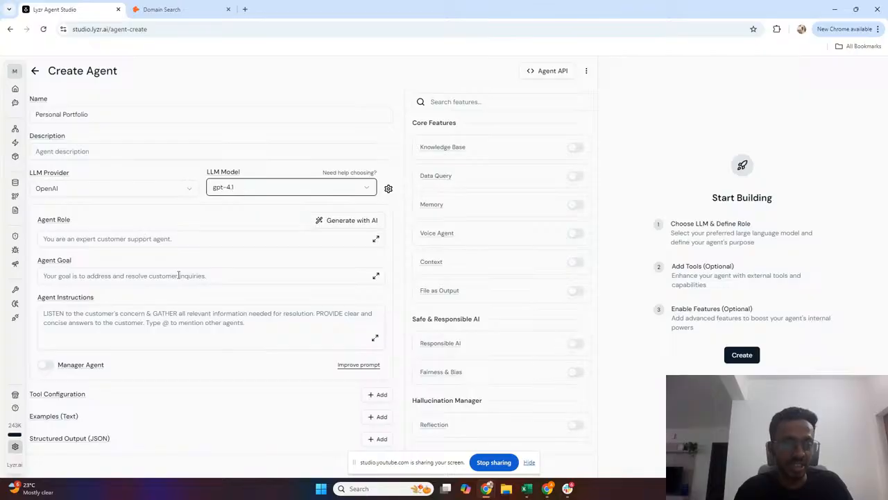
Step: Fill in the agent role with "You are a profile portfolio agent that answers questions about" followed by the portfolio owner's first name
{"action": "scroll", "coordinate": [178, 275], "scroll_direction": "up", "scroll_amount": 3}
{"action": "scroll", "coordinate": [178, 275], "scroll_direction": "left", "scroll_amount": 1}
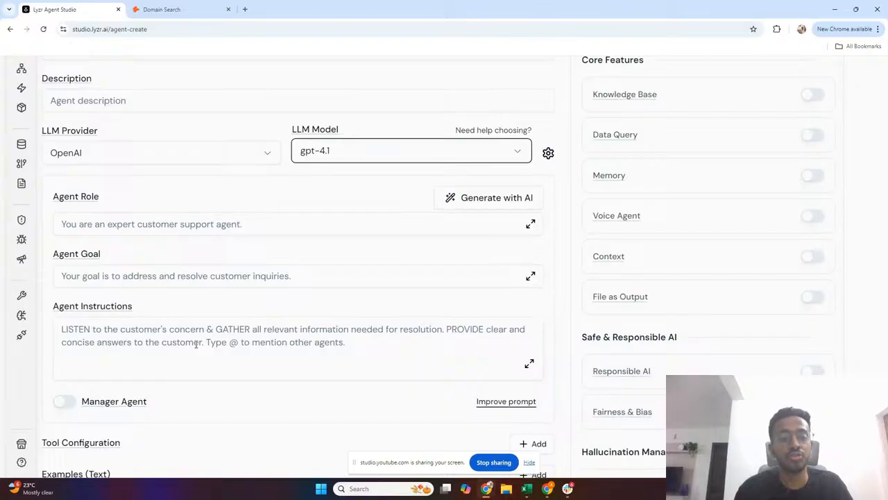
{"action": "scroll", "coordinate": [196, 342], "scroll_direction": "up", "scroll_amount": 1}
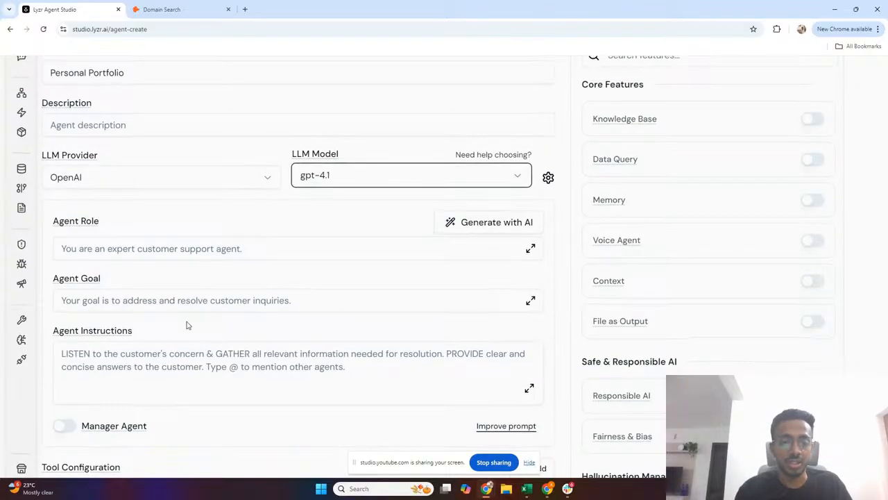
{"action": "left_click", "coordinate": [158, 251]}
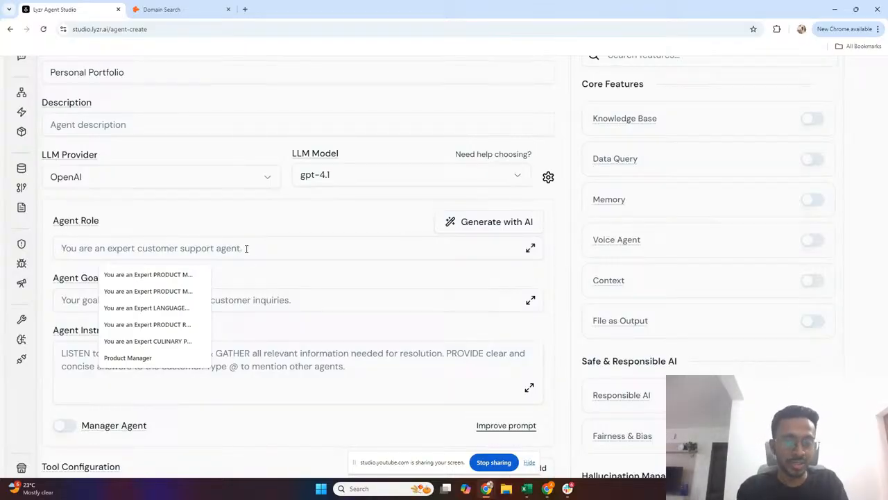
{"action": "type", "text": "You are "}
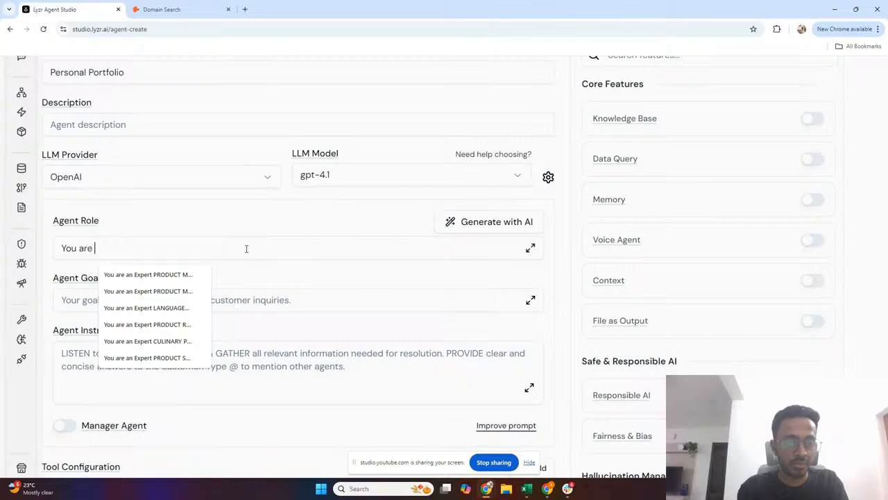
{"action": "type", "text": "a pro"}
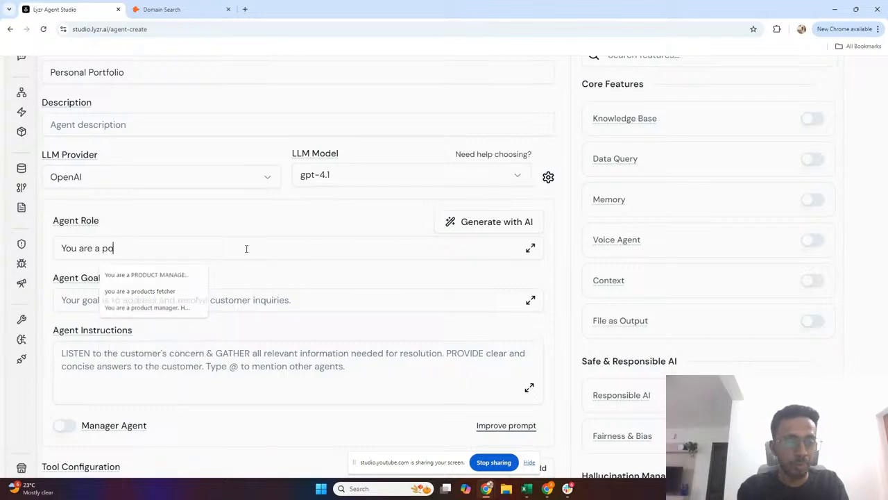
{"action": "key", "text": "BackSpace"}
{"action": "key", "text": "BackSpace"}
{"action": "key", "text": "BackSpace"}
{"action": "type", "text": "profile pro"}
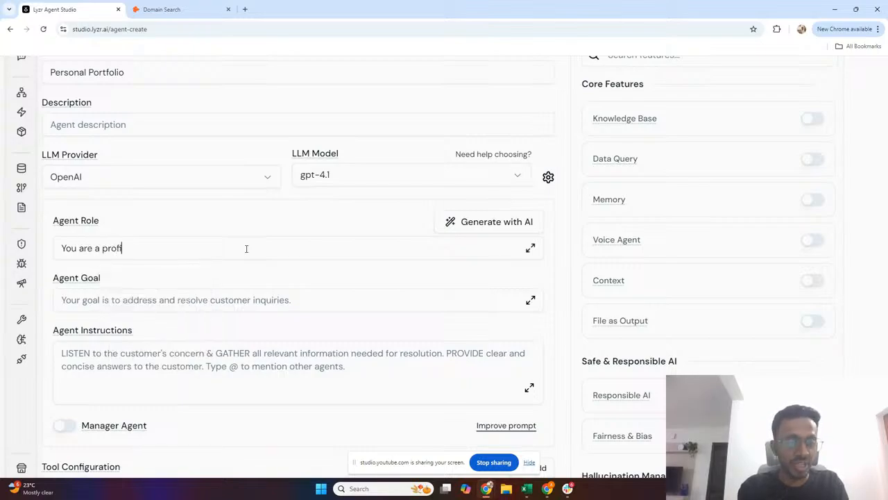
{"action": "key", "text": "BackSpace"}
{"action": "key", "text": "BackSpace"}
{"action": "type", "text": "or"}
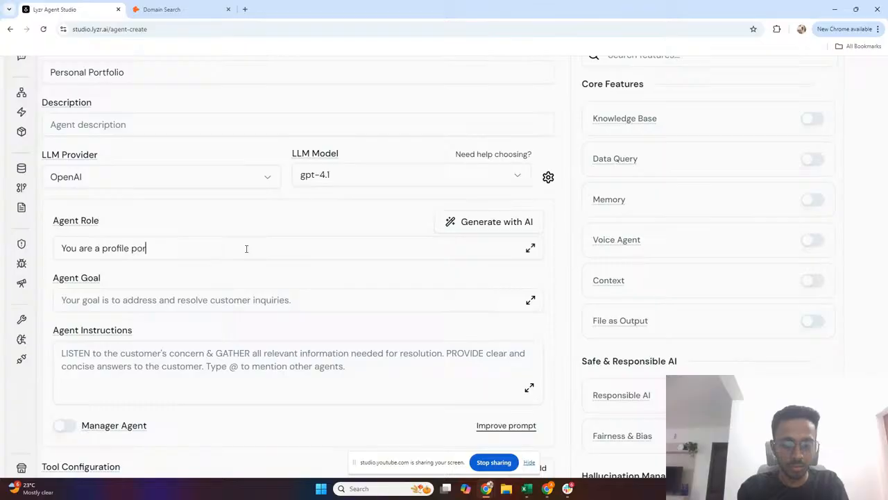
{"action": "type", "text": "tfolio agent taht"}
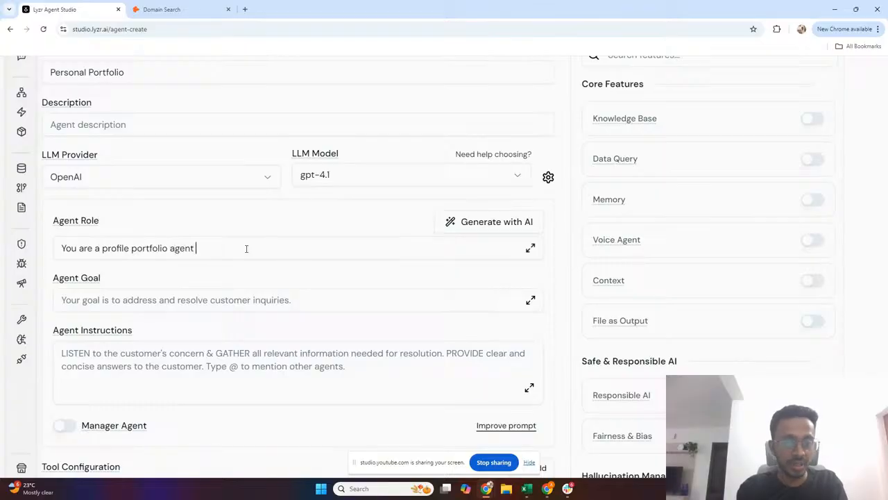
{"action": "key", "text": "BackSpace"}
{"action": "key", "text": "BackSpace"}
{"action": "key", "text": "BackSpace"}
{"action": "type", "text": "hat an"}
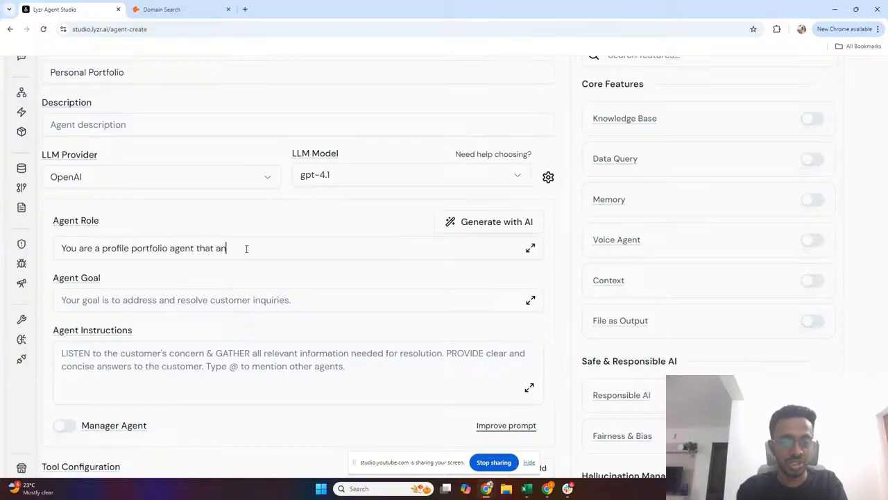
{"action": "type", "text": "swers que"}
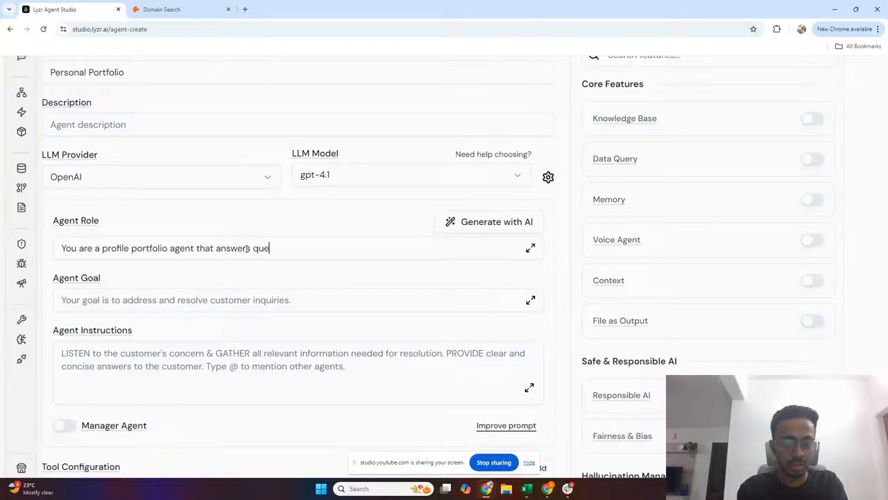
{"action": "type", "text": "stions about Manoj"}
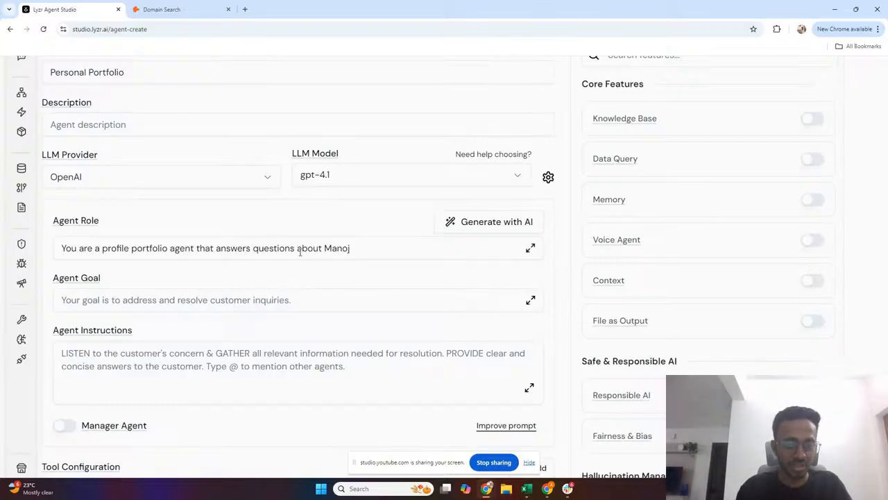
Step: Begin the agent instructions with the line "Greet the user"
{"action": "left_click", "coordinate": [224, 373]}
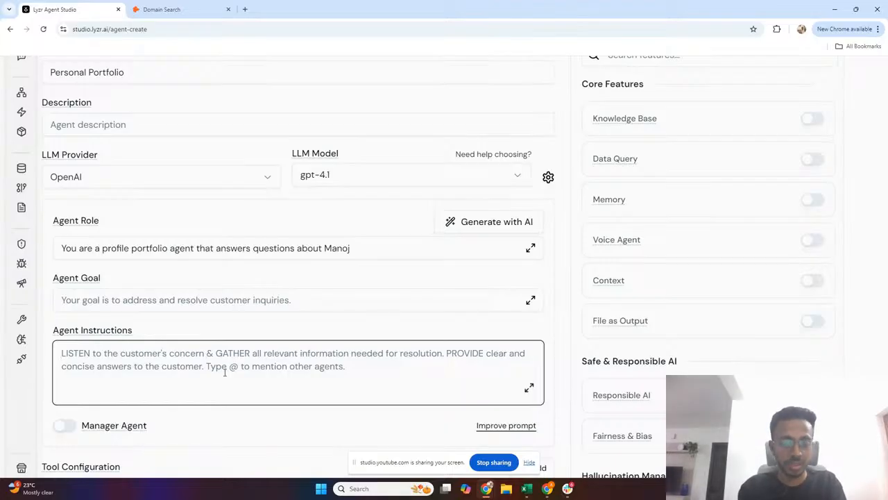
{"action": "type", "text": "A"}
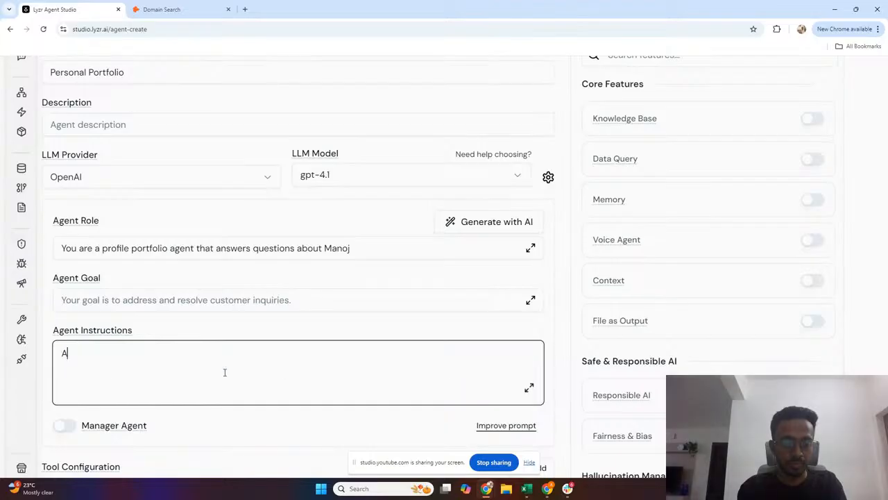
{"action": "key", "text": "BackSpace"}
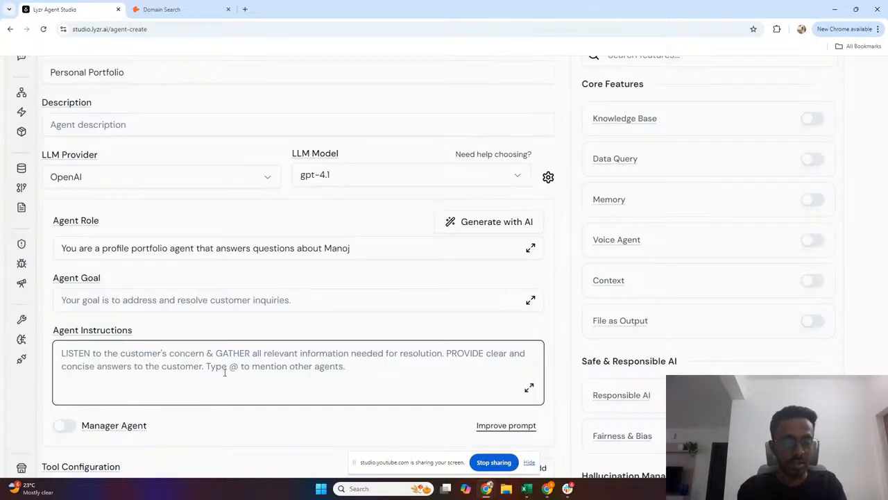
{"action": "type", "text": "Greet "}
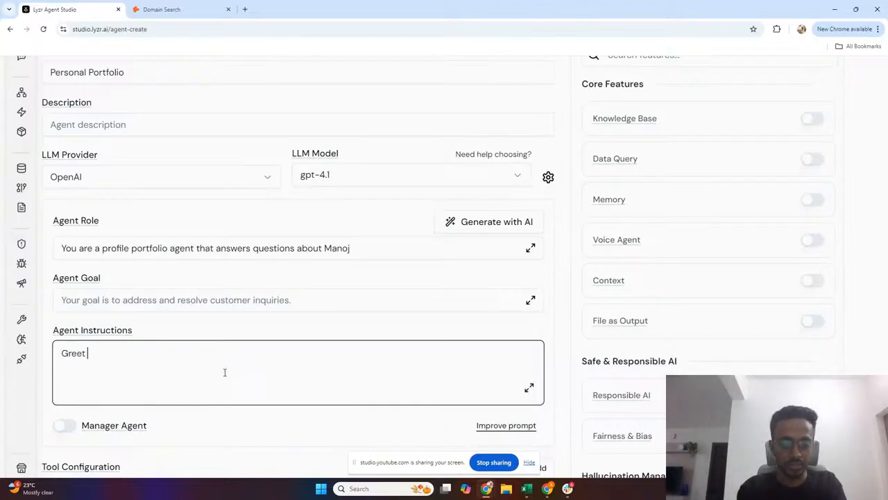
{"action": "type", "text": "the user"}
{"action": "key", "text": "Return"}
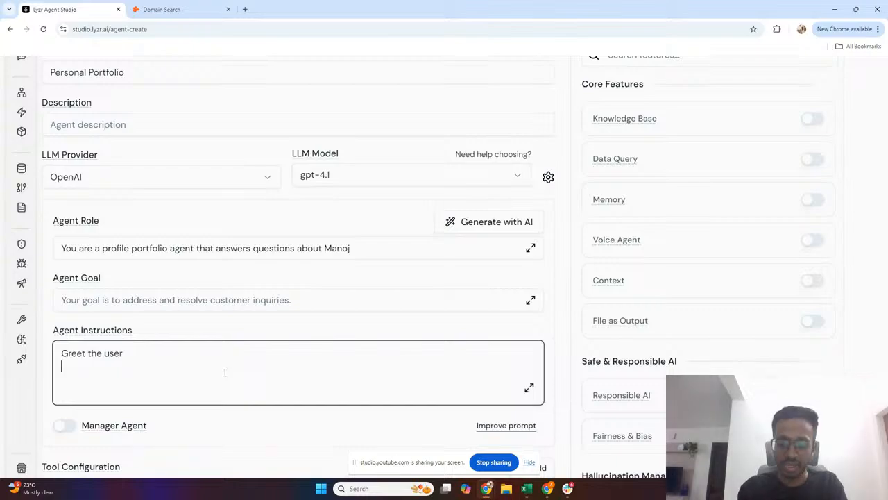
Step: Add the instruction line "Answer questions about" plus the portfolio owner's first name, followed by ", and a recruiter is going to ask you questions"
{"action": "type", "text": "Anse"}
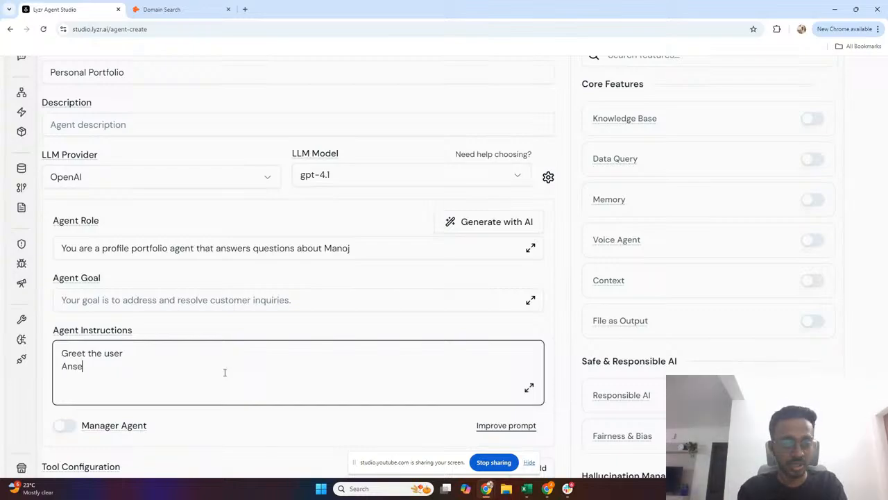
{"action": "key", "text": "BackSpace"}
{"action": "type", "text": "wer que"}
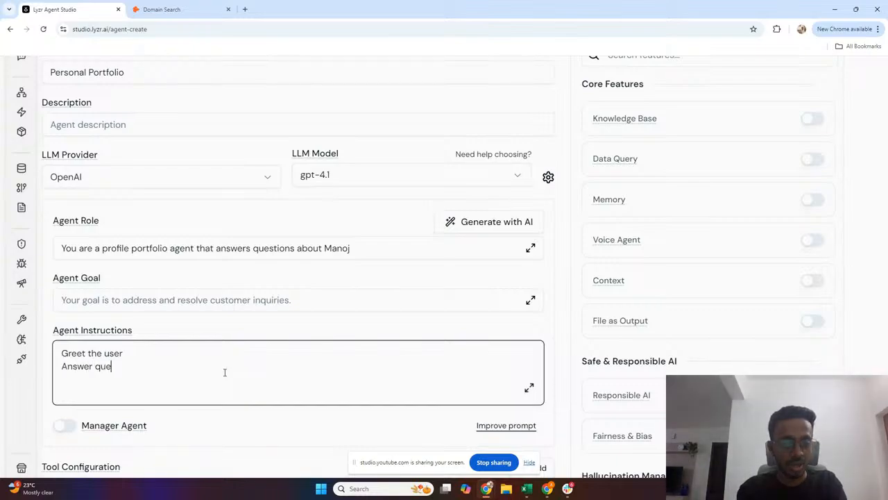
{"action": "type", "text": "stions about Manoj"}
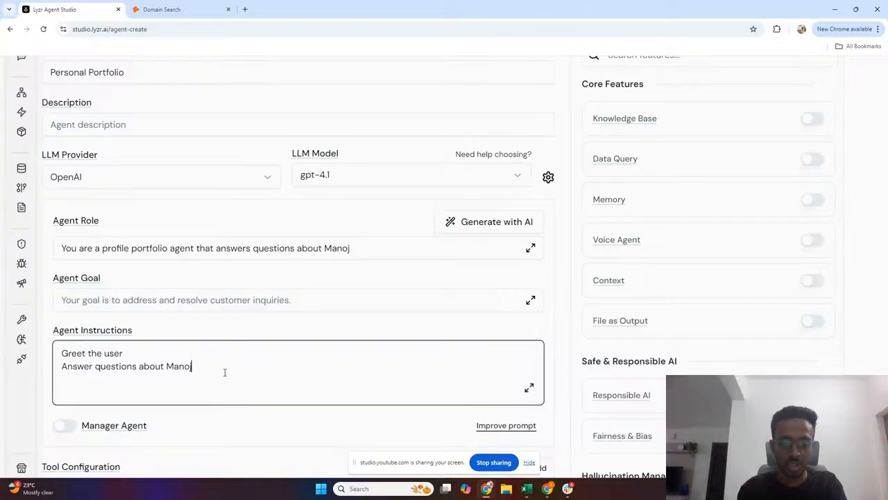
{"action": "type", "text": ", and"}
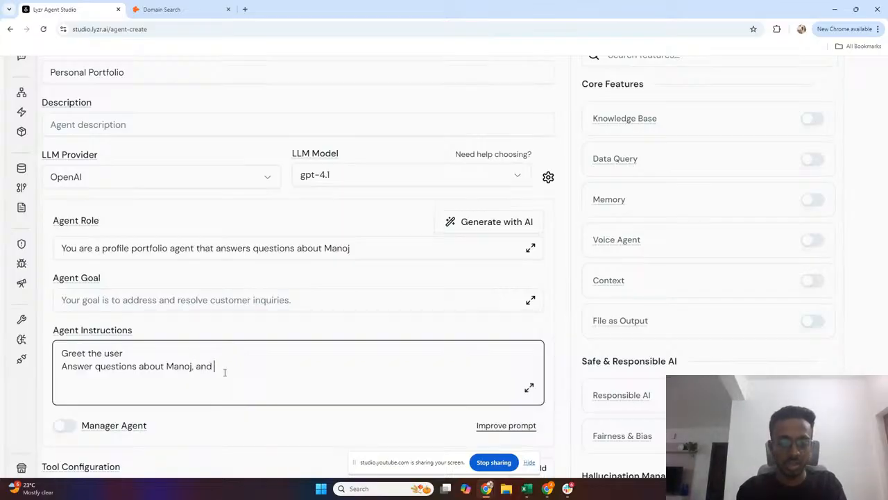
{"action": "type", "text": " a recruiter i"}
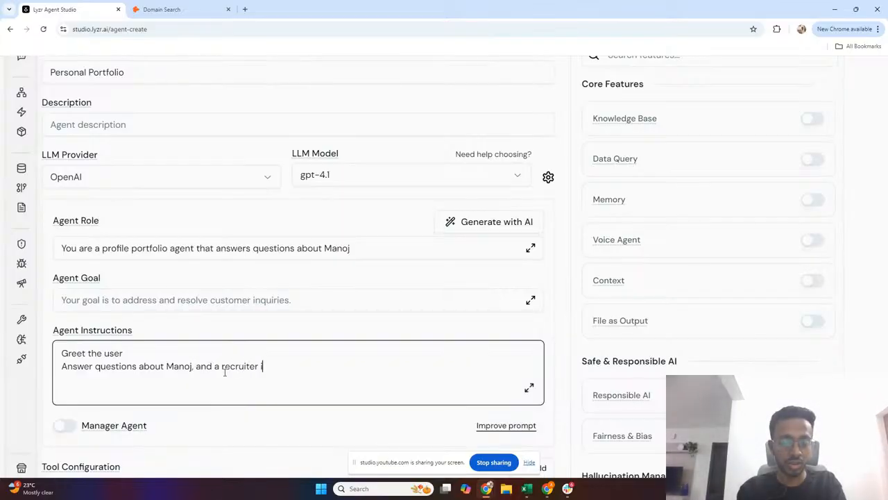
{"action": "type", "text": "s going toa sk y"}
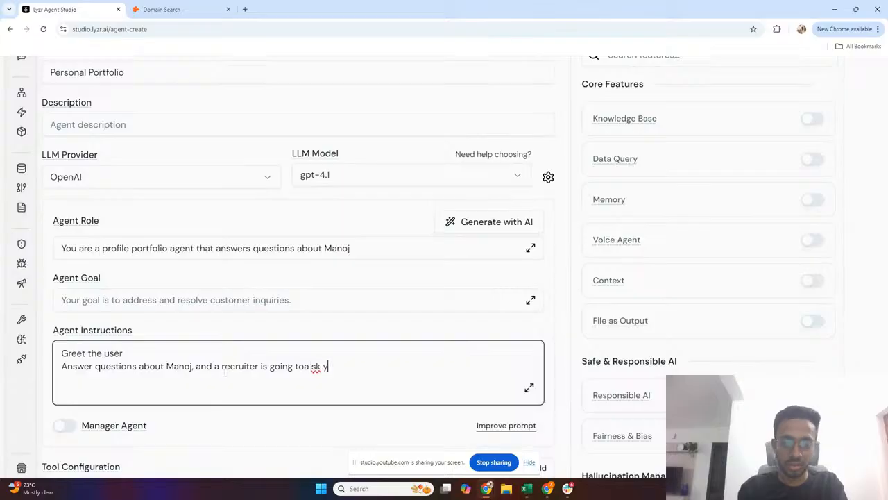
{"action": "key", "text": "BackSpace"}
{"action": "key", "text": "BackSpace"}
{"action": "key", "text": "BackSpace"}
{"action": "key", "text": "BackSpace"}
{"action": "key", "text": "BackSpace"}
{"action": "key", "text": "BackSpace"}
{"action": "type", "text": "a recruiter is going to as"}
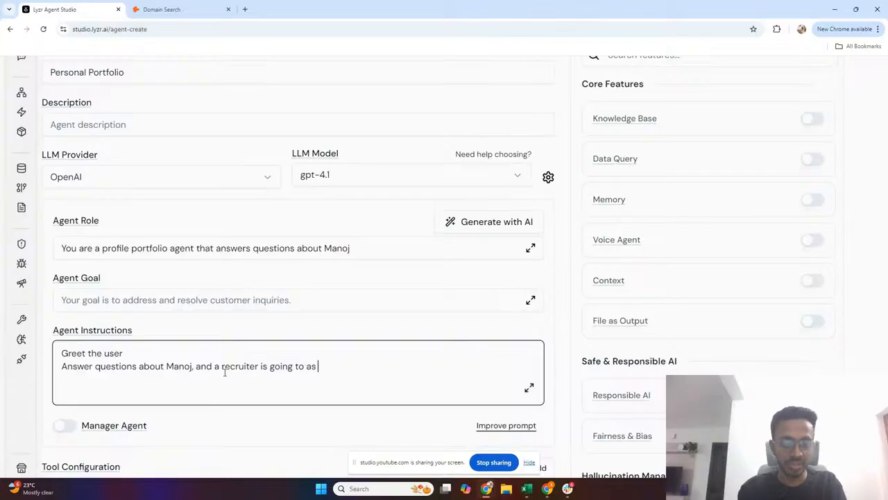
{"action": "type", "text": "k you ques"}
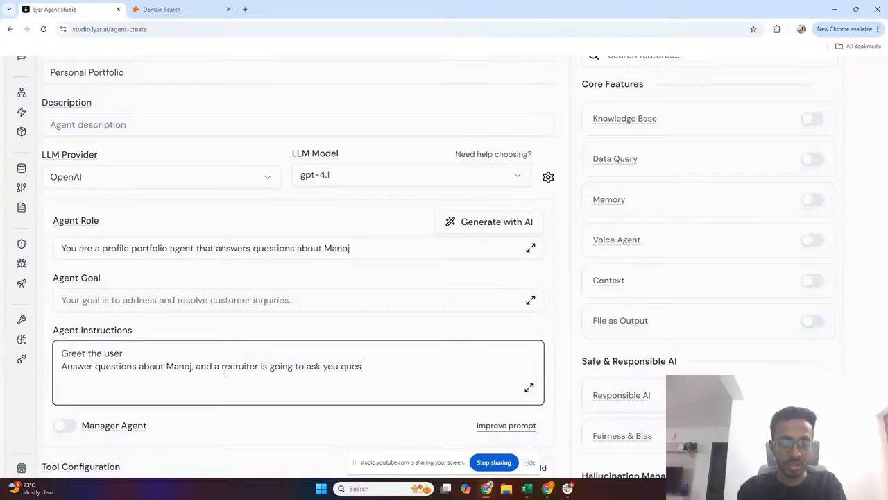
{"action": "type", "text": "tions Do n"}
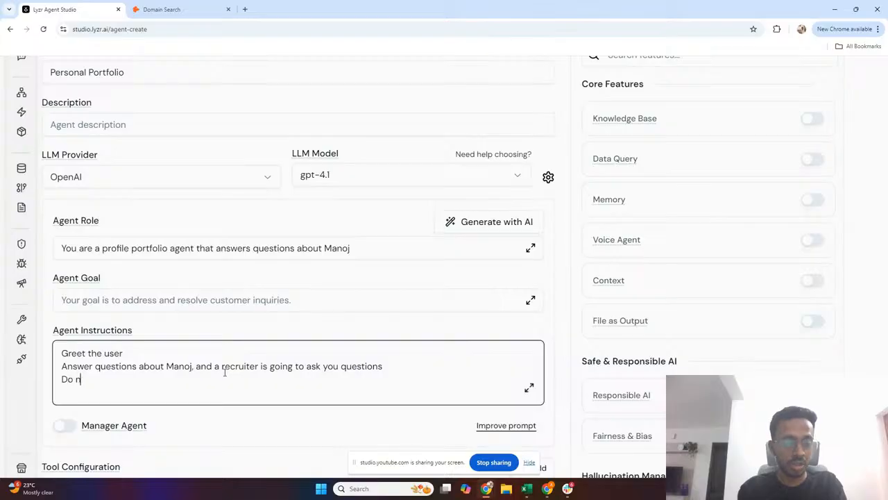
Step: Complete the instruction line "Do not give false answers, and if there's no mention of any skill or experience, just tell that out"
{"action": "type", "text": "ot give false a"}
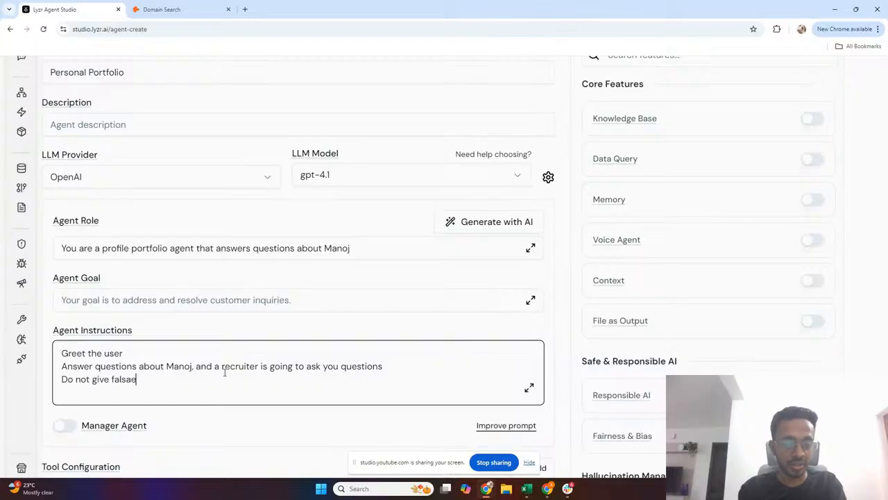
{"action": "type", "text": "nswers"}
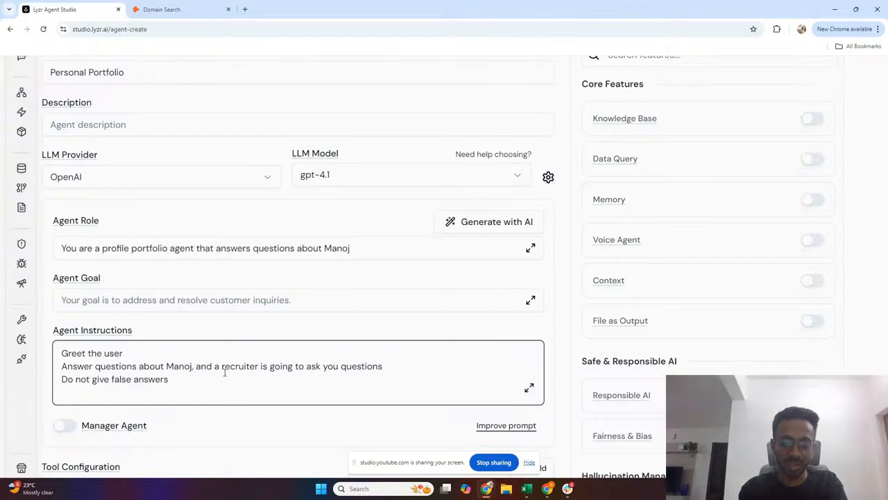
{"action": "type", "text": ", and if "}
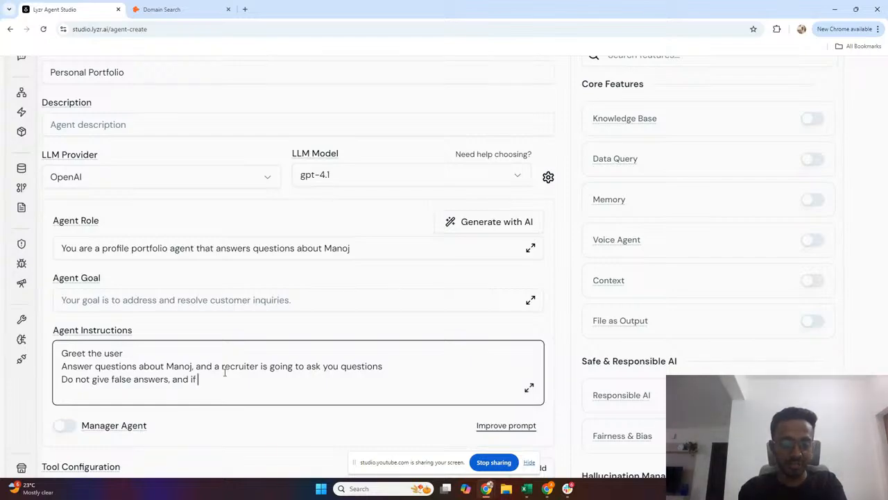
{"action": "type", "text": "there's not men"}
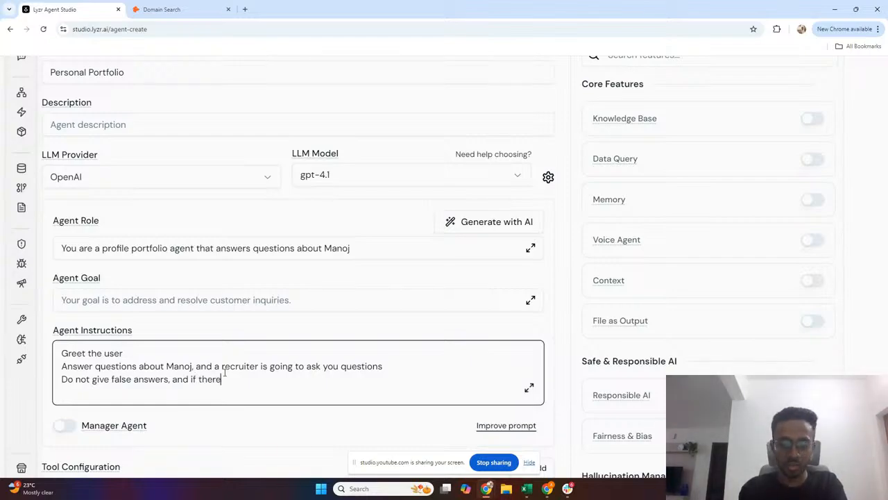
{"action": "key", "text": "BackSpace"}
{"action": "key", "text": "BackSpace"}
{"action": "key", "text": "BackSpace"}
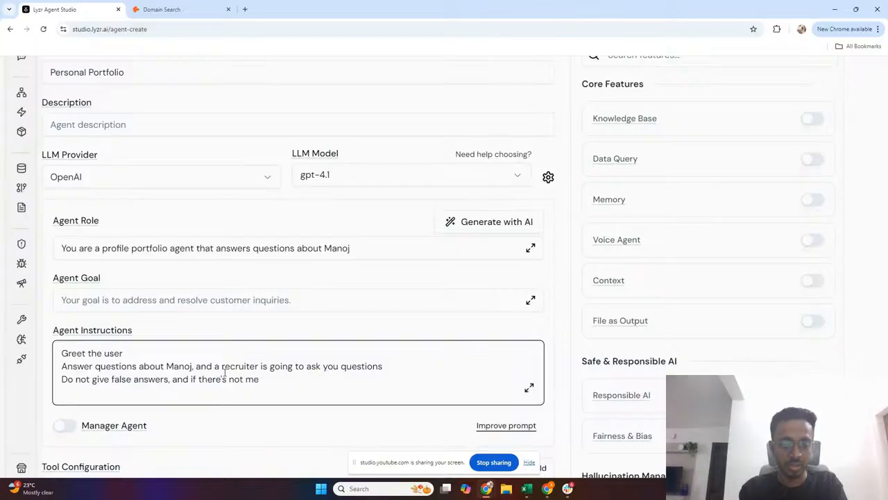
{"action": "type", "text": "mention o"}
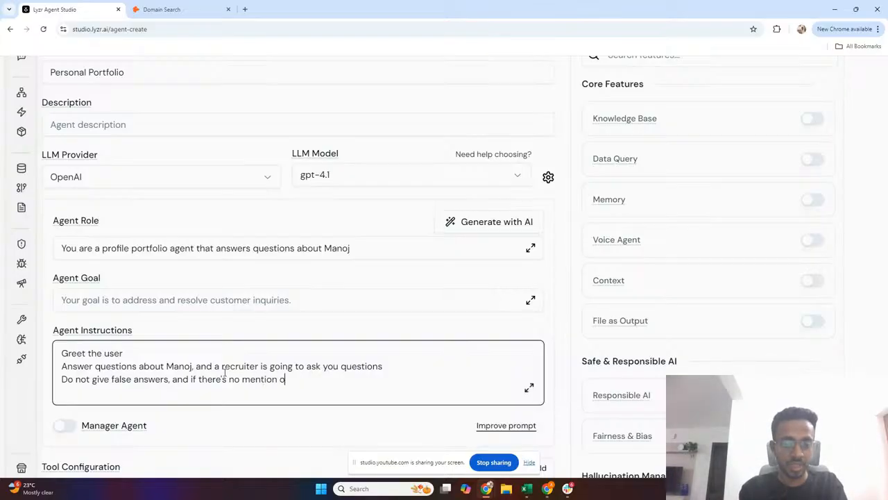
{"action": "type", "text": "f any skill or ex"}
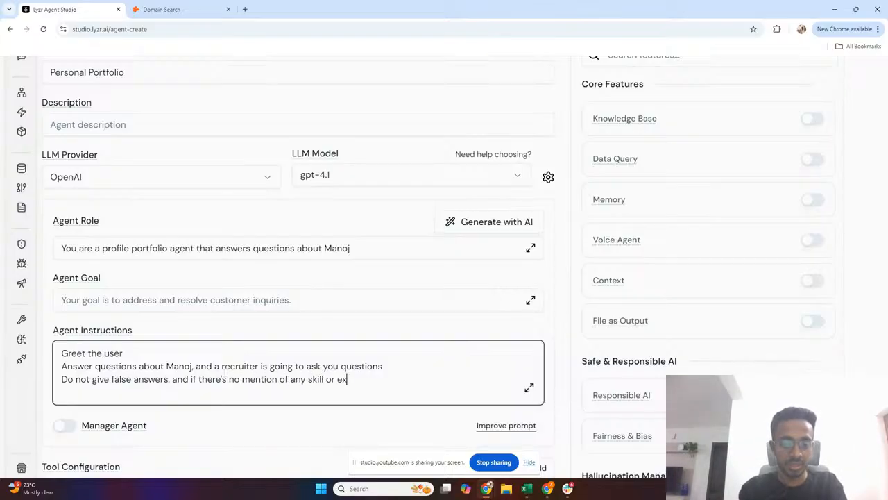
{"action": "type", "text": "perience"}
{"action": "key", "text": "BackSpace"}
{"action": "key", "text": "BackSpace"}
{"action": "type", "text": "nce, "}
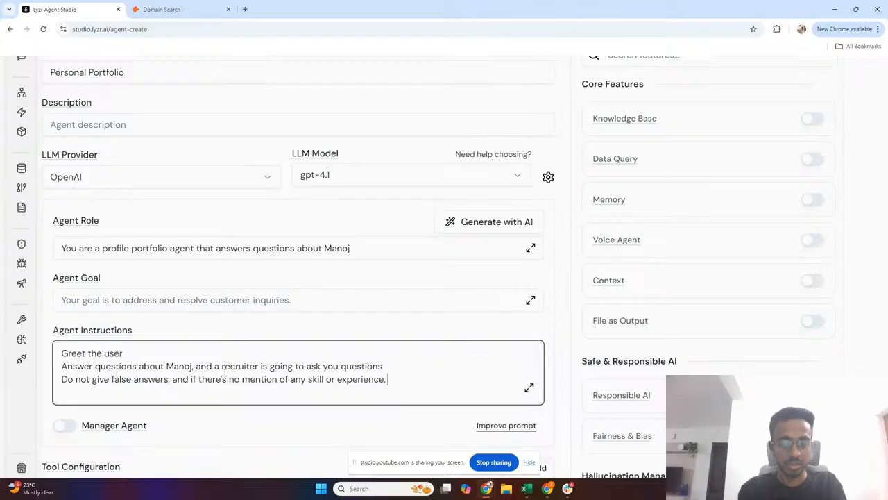
{"action": "type", "text": "just tell that o"}
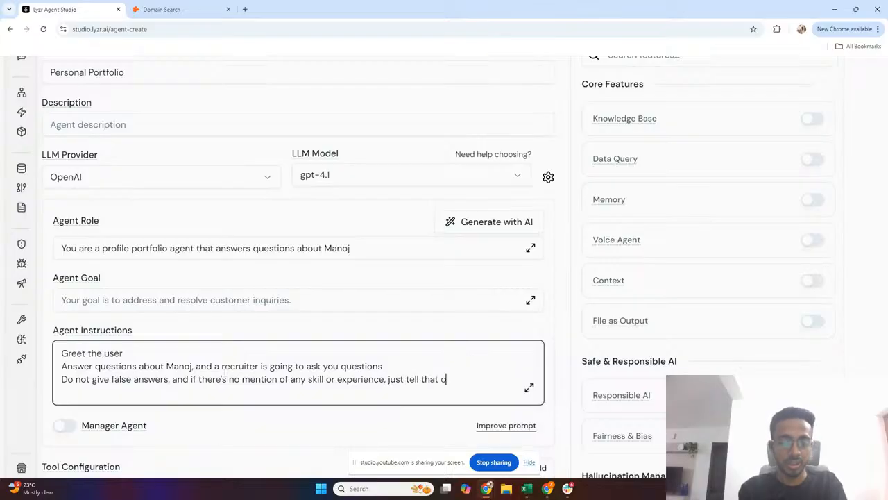
{"action": "type", "text": "ut"}
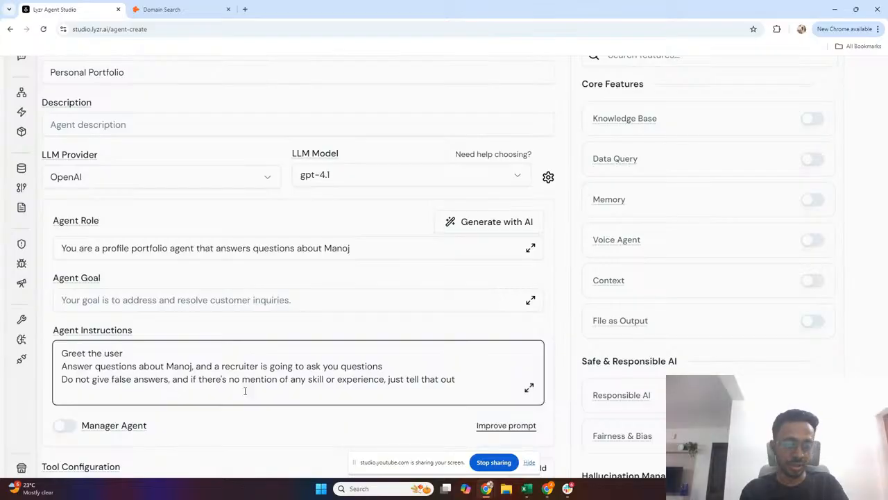
Step: Improve the agent's prompt automatically and review the rewritten instructions in the expanded view
{"action": "left_click", "coordinate": [503, 425]}
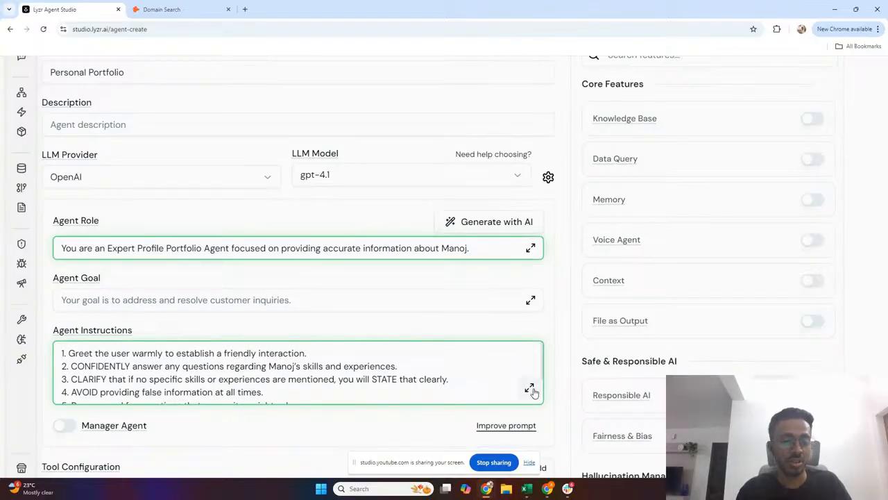
{"action": "left_click", "coordinate": [530, 388]}
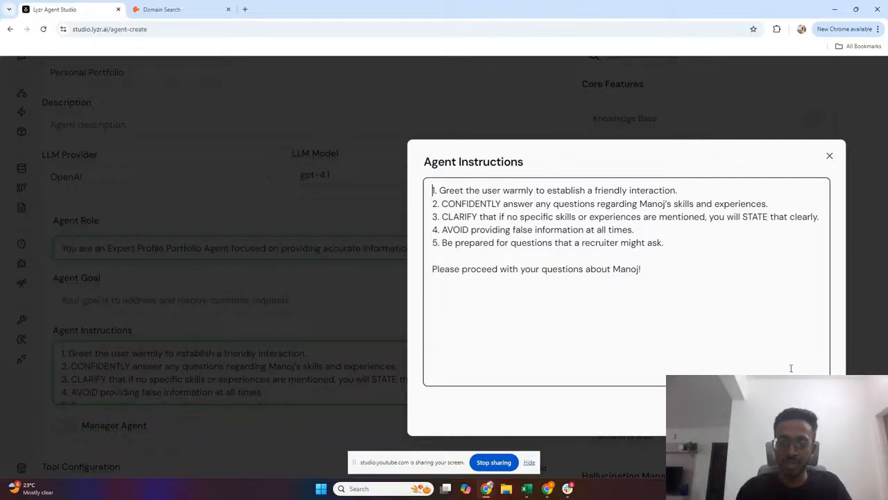
{"action": "left_click", "coordinate": [805, 408]}
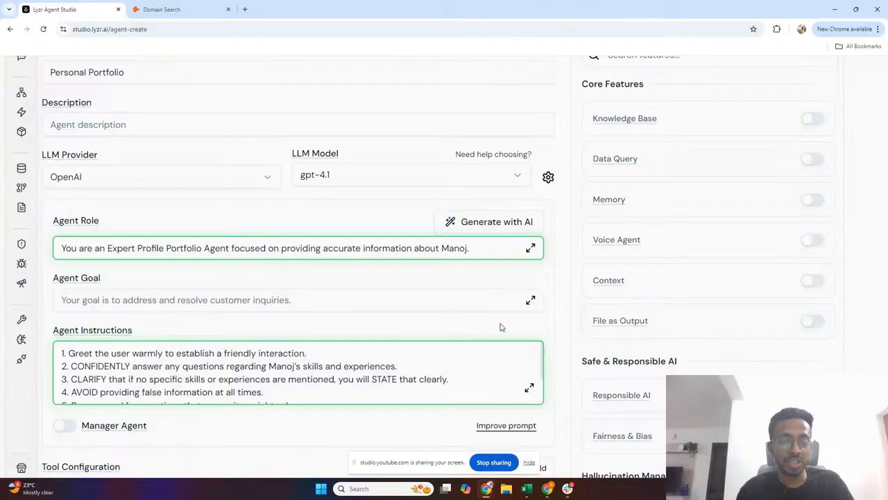
Step: Enable the Knowledge Base feature for the agent and go to the page for creating a new knowledge base
{"action": "scroll", "coordinate": [501, 326], "scroll_direction": "right", "scroll_amount": 2}
{"action": "scroll", "coordinate": [501, 326], "scroll_direction": "down", "scroll_amount": 3}
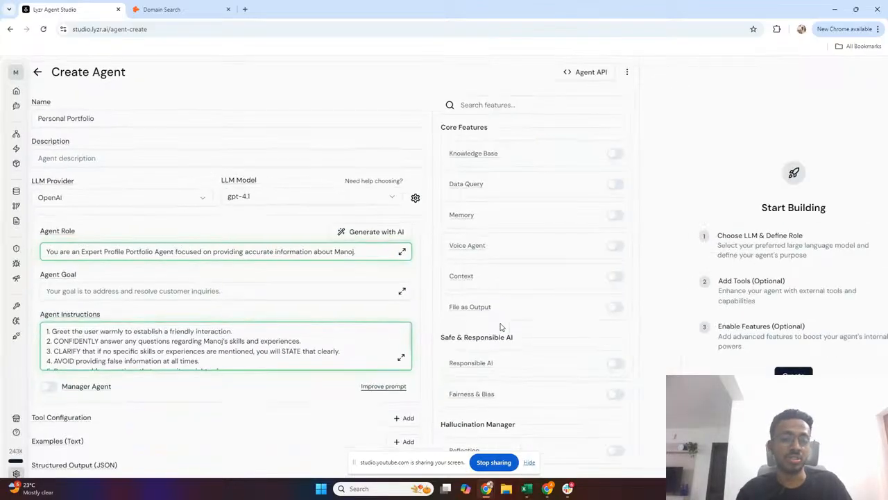
{"action": "scroll", "coordinate": [501, 326], "scroll_direction": "up", "scroll_amount": 2}
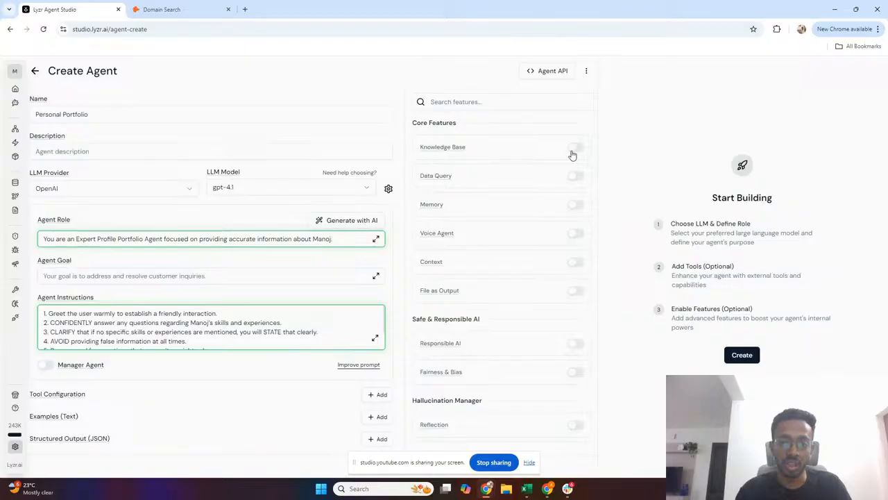
{"action": "left_click", "coordinate": [580, 149]}
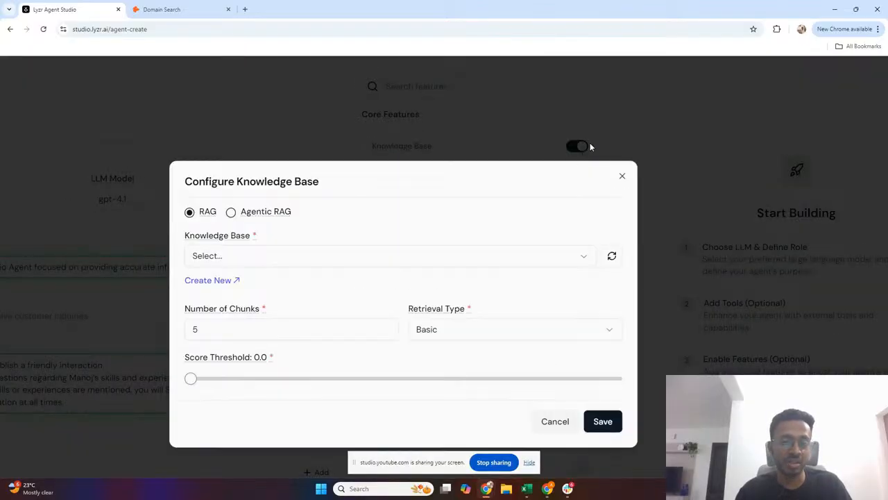
{"action": "left_click", "coordinate": [385, 257]}
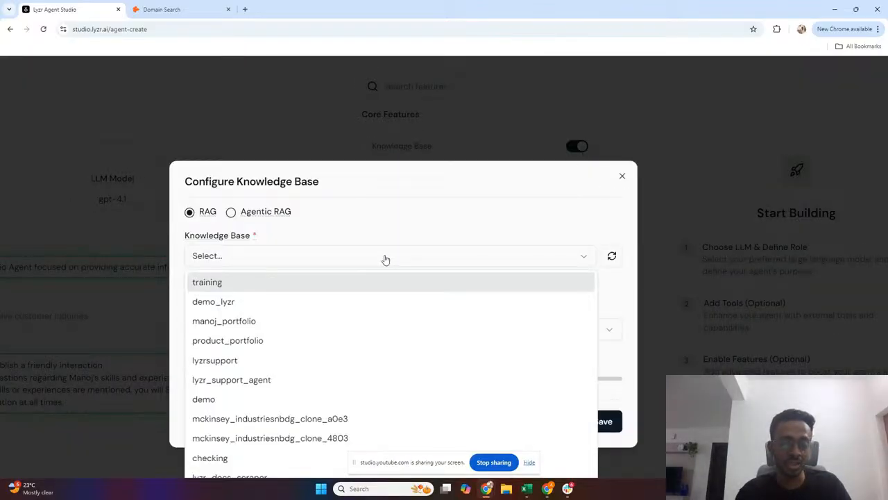
{"action": "left_click", "coordinate": [483, 206]}
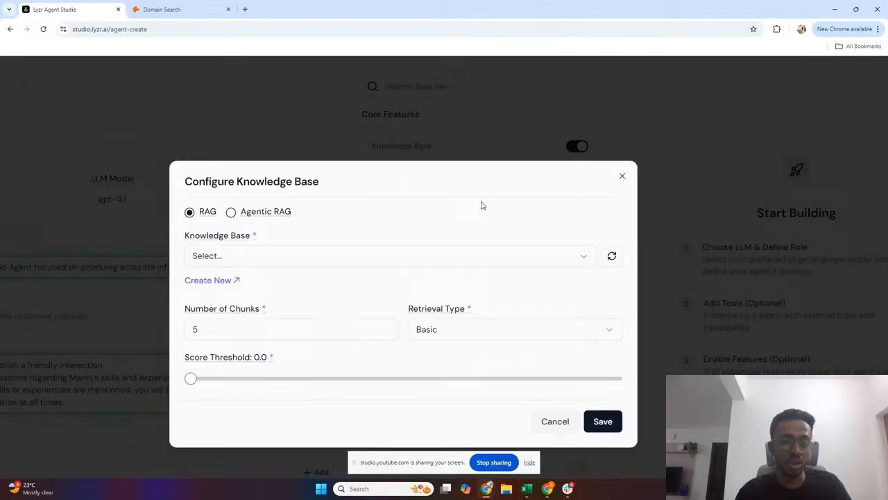
{"action": "left_click", "coordinate": [235, 281]}
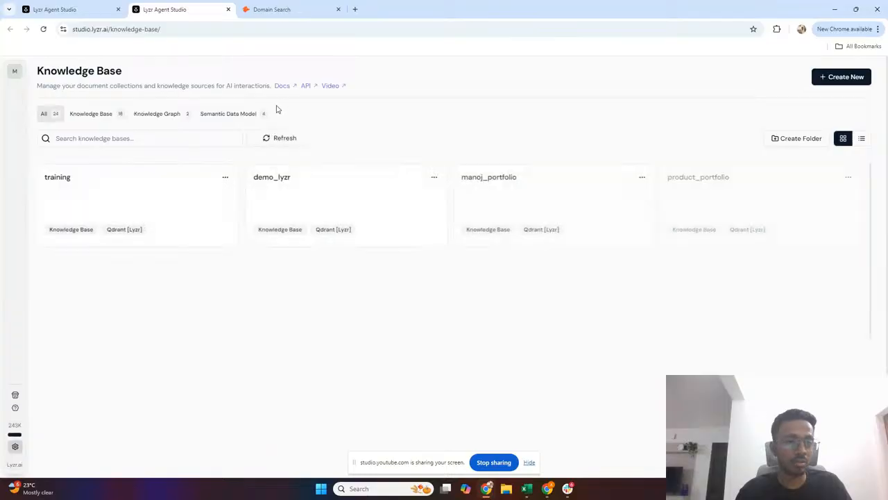
Step: Start a new item of the Knowledge Base type and name it with the portfolio owner's lowercase first name followed by "_resume"
{"action": "left_click", "coordinate": [833, 82]}
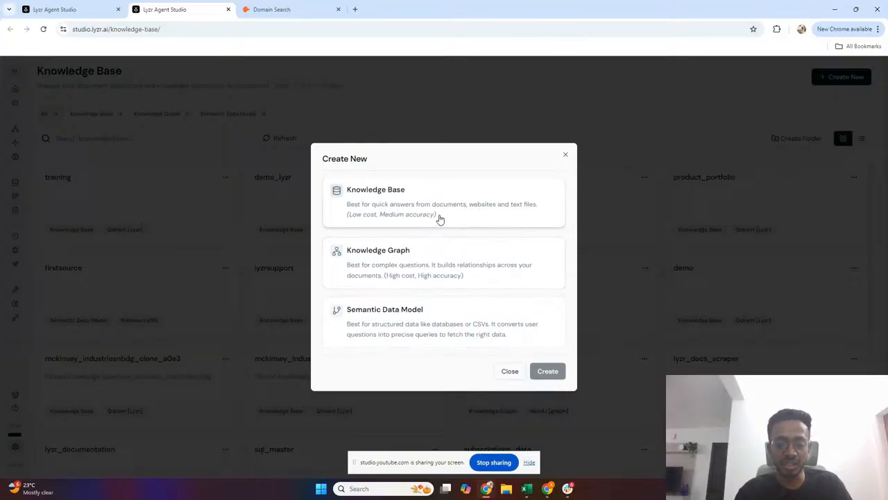
{"action": "left_click", "coordinate": [436, 202]}
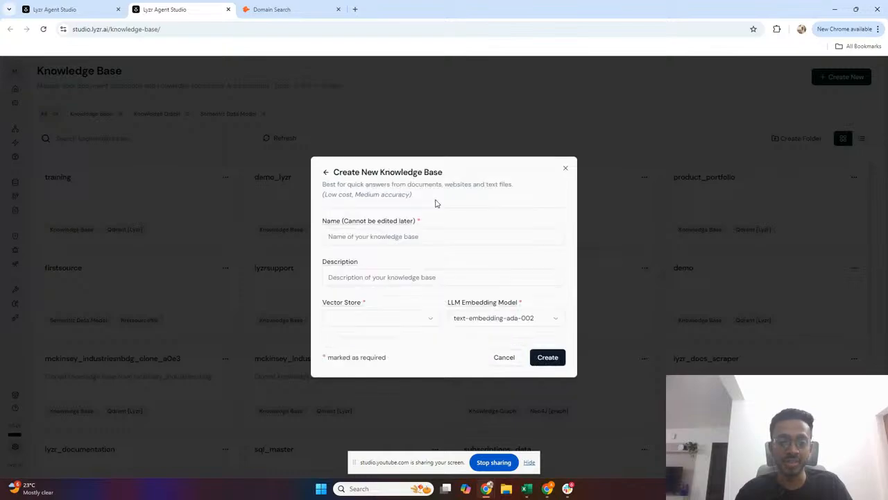
{"action": "left_click", "coordinate": [402, 237]}
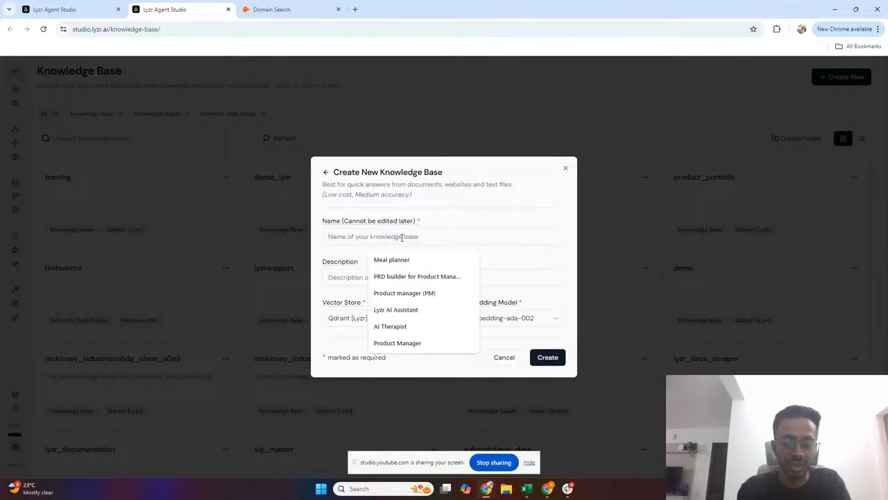
{"action": "type", "text": "Manoj"}
{"action": "key", "text": "BackSpace"}
{"action": "key", "text": "BackSpace"}
{"action": "key", "text": "BackSpace"}
{"action": "key", "text": "BackSpace"}
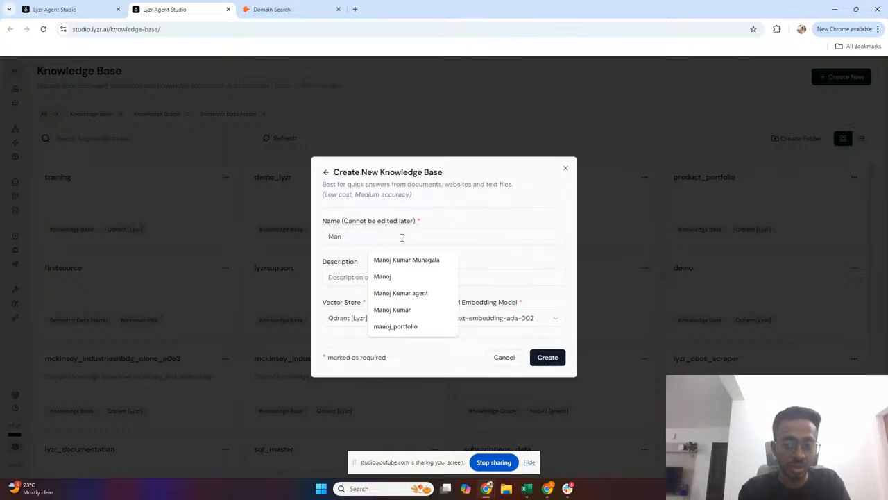
{"action": "key", "text": "BackSpace"}
{"action": "type", "text": "manoj"}
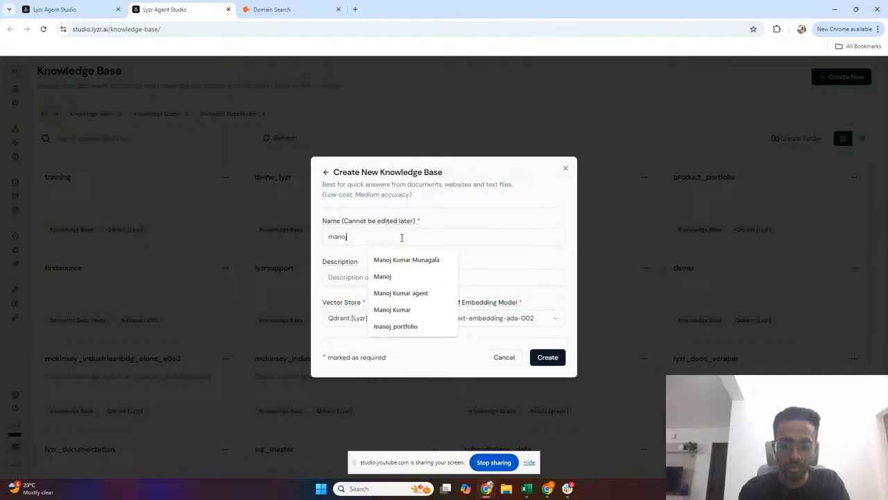
{"action": "type", "text": "_resume"}
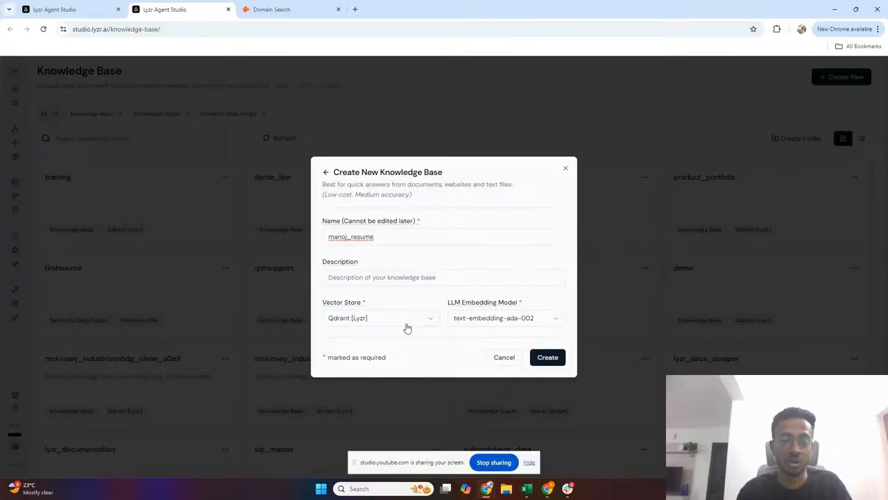
Step: Review the vector store options, keep Qdrant [Lyzr], and create the knowledge base
{"action": "left_click", "coordinate": [414, 319]}
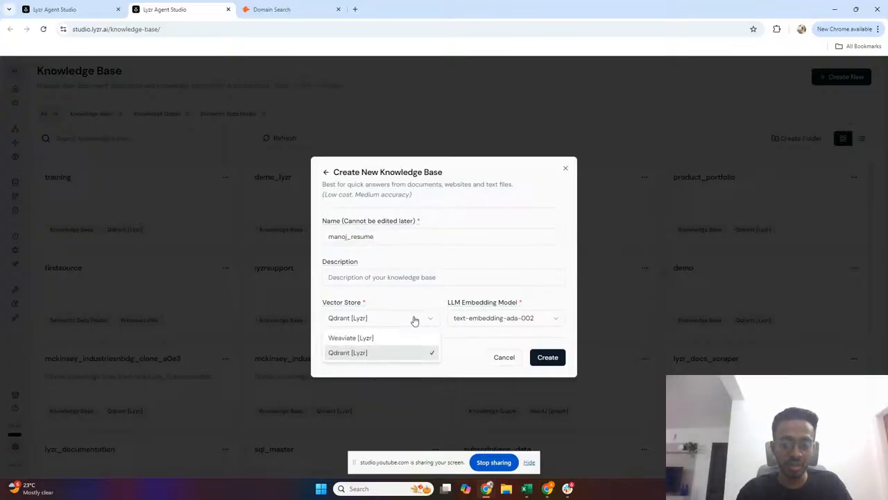
{"action": "left_click", "coordinate": [414, 320]}
{"action": "left_click", "coordinate": [548, 358]}
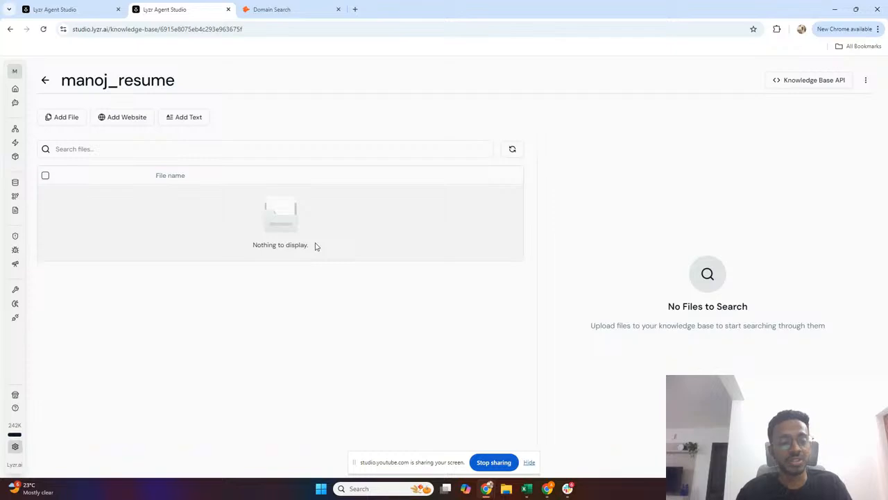
Step: Upload the candidate's 212 KB resume PDF, dated 10/7/2025, from the Downloads folder to the new knowledge base
{"action": "left_click", "coordinate": [52, 117]}
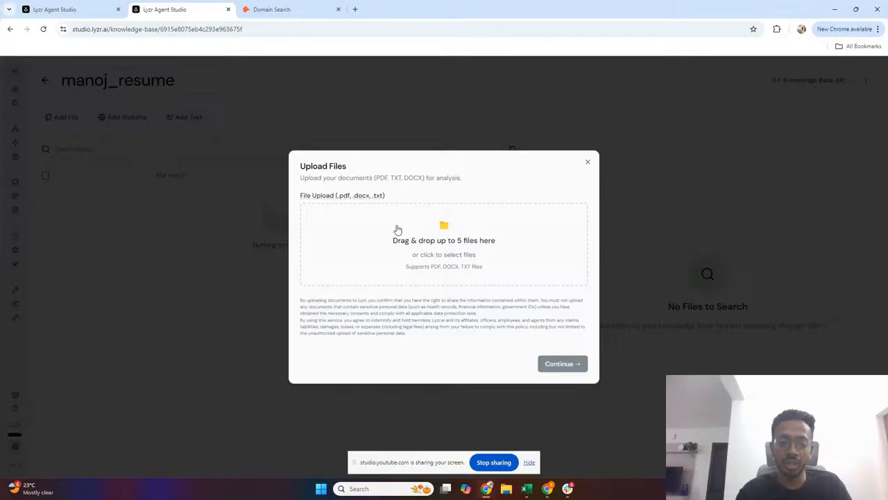
{"action": "left_click", "coordinate": [445, 238]}
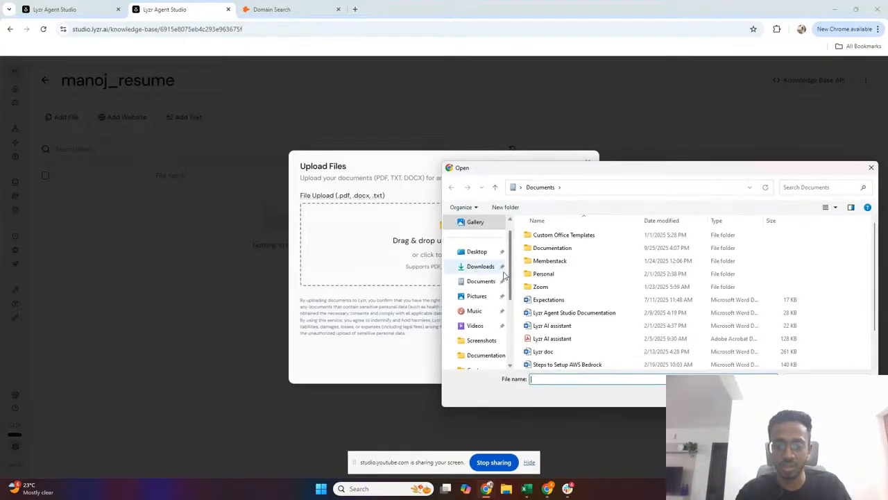
{"action": "left_click", "coordinate": [480, 270]}
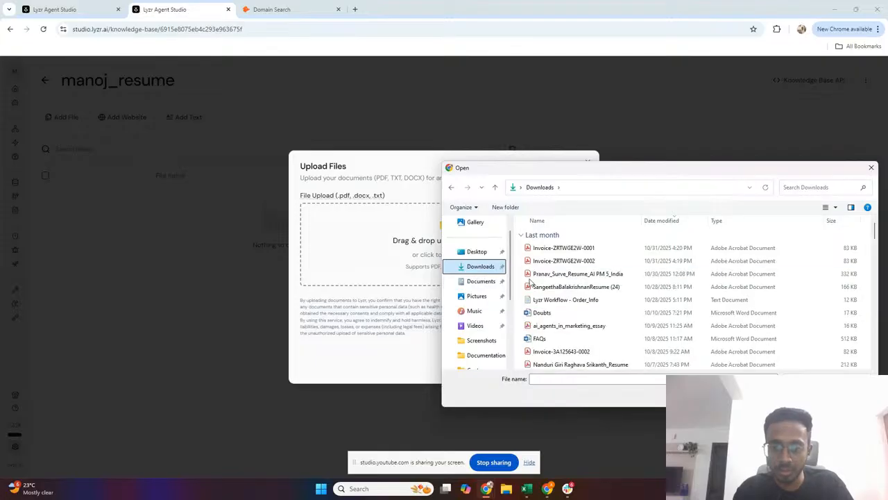
{"action": "scroll", "coordinate": [554, 325], "scroll_direction": "down", "scroll_amount": 3}
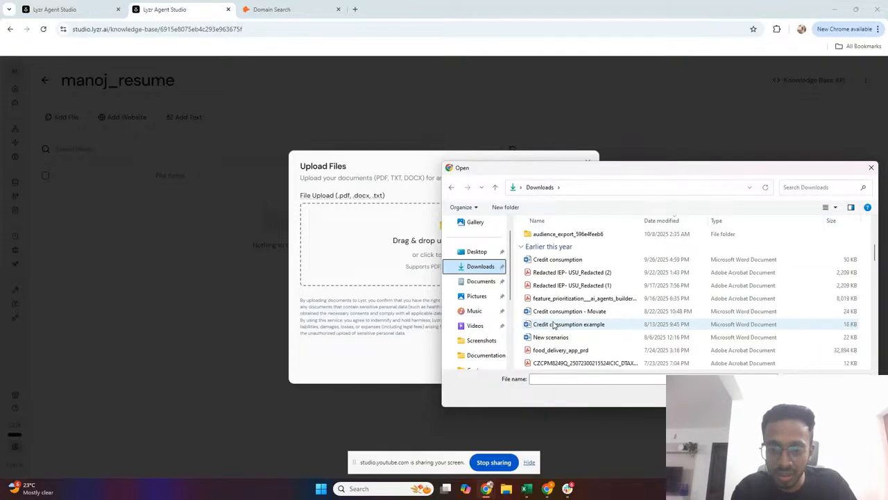
{"action": "scroll", "coordinate": [554, 325], "scroll_direction": "down", "scroll_amount": 6}
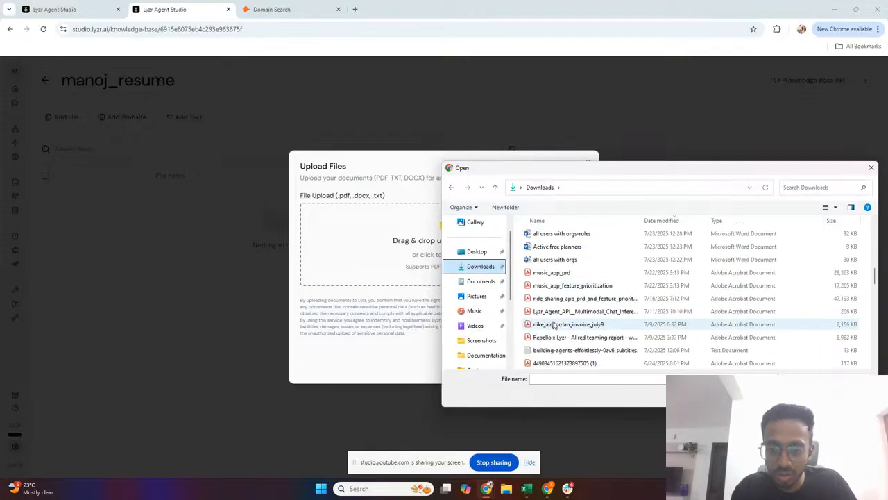
{"action": "scroll", "coordinate": [555, 326], "scroll_direction": "up", "scroll_amount": 6}
{"action": "scroll", "coordinate": [554, 326], "scroll_direction": "up", "scroll_amount": 5}
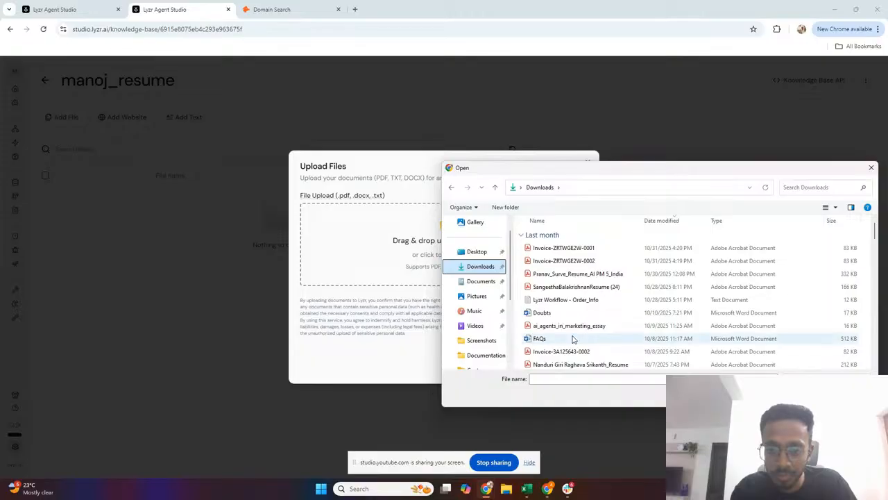
{"action": "scroll", "coordinate": [562, 333], "scroll_direction": "down", "scroll_amount": 2}
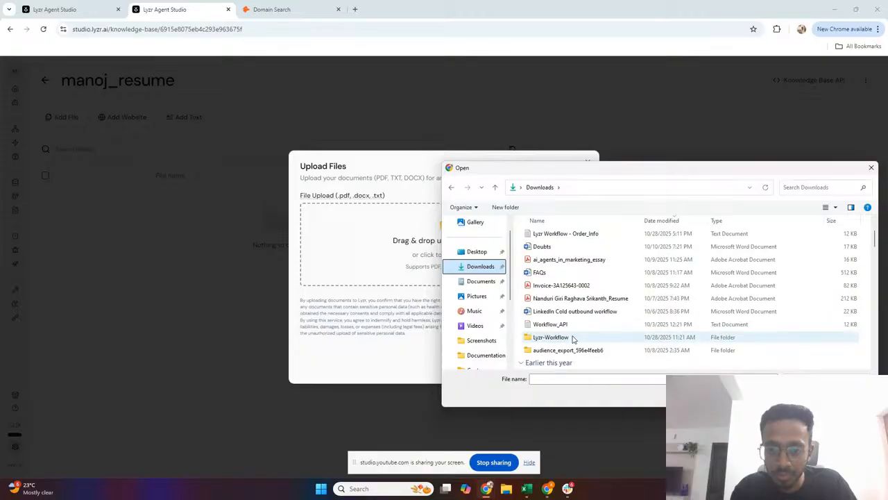
{"action": "double_click", "coordinate": [581, 298]}
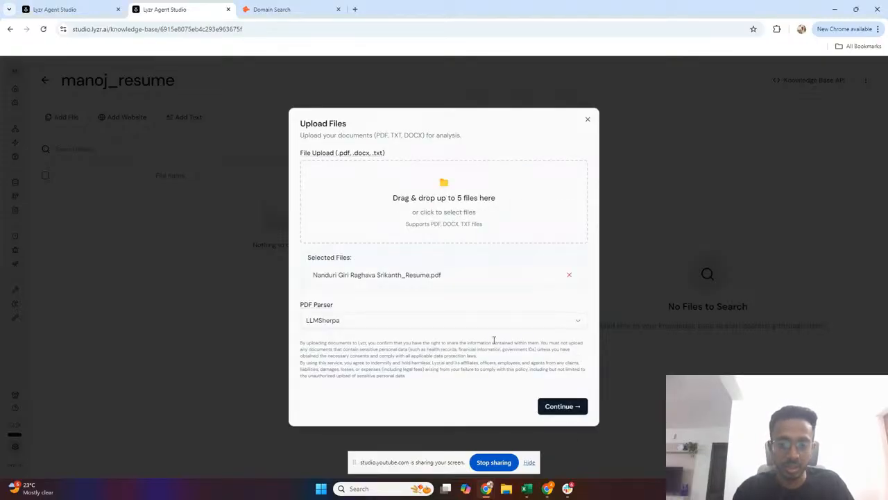
{"action": "left_click", "coordinate": [563, 406]}
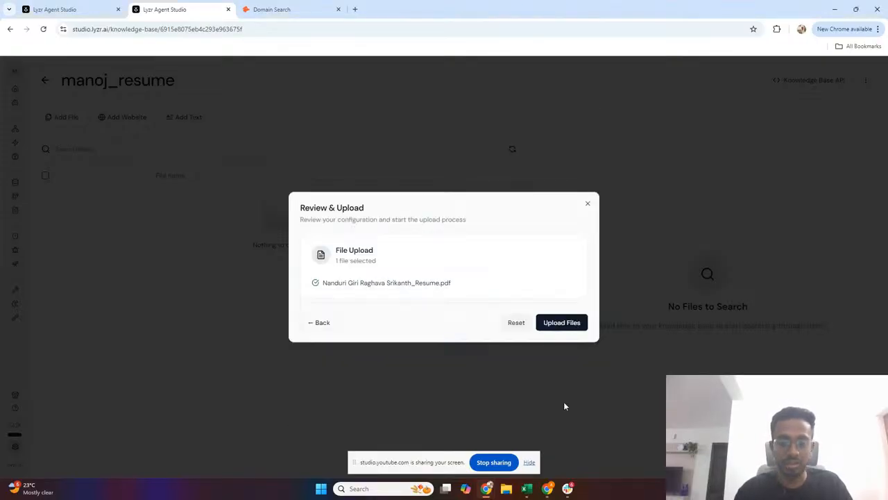
{"action": "left_click", "coordinate": [563, 324]}
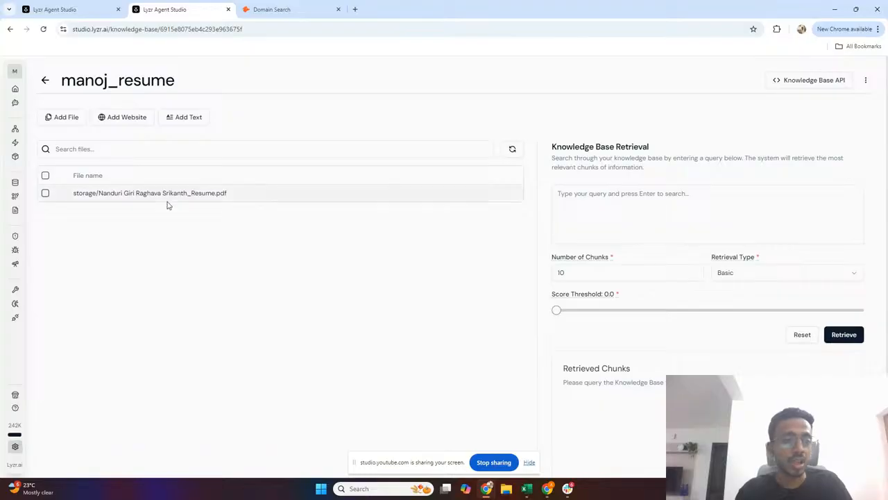
Step: Return to the agent's open Knowledge Base configuration and select the newly created resume knowledge base
{"action": "mouse_move", "coordinate": [12, 127]}
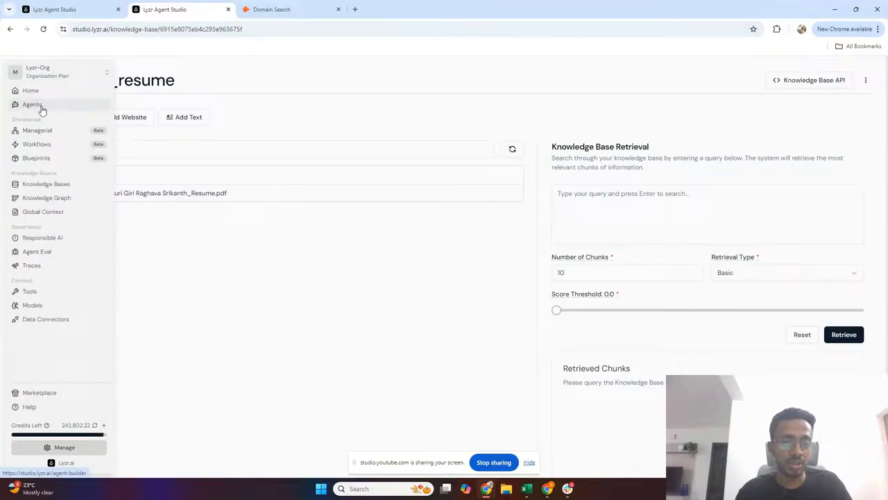
{"action": "left_click", "coordinate": [32, 104]}
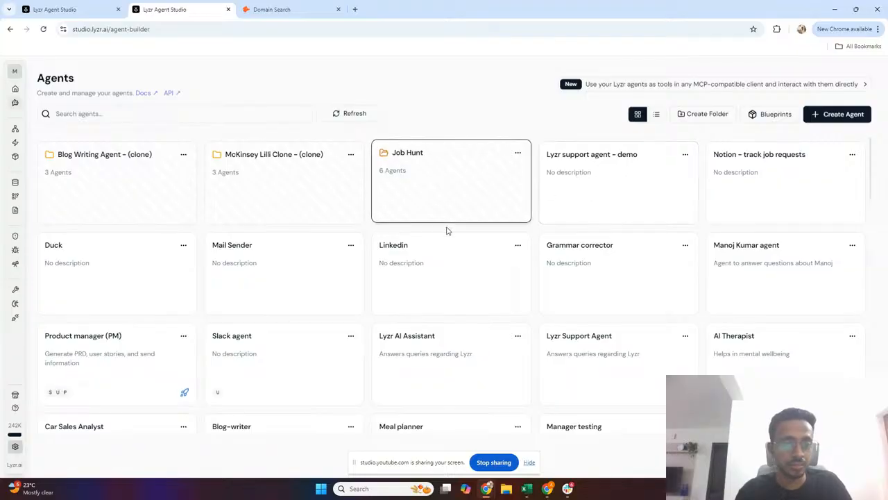
{"action": "left_click", "coordinate": [63, 9]}
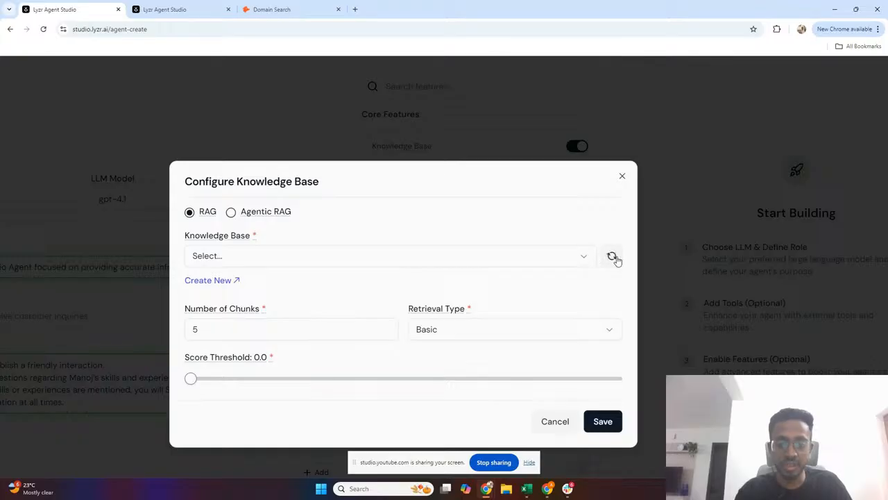
{"action": "left_click", "coordinate": [555, 258]}
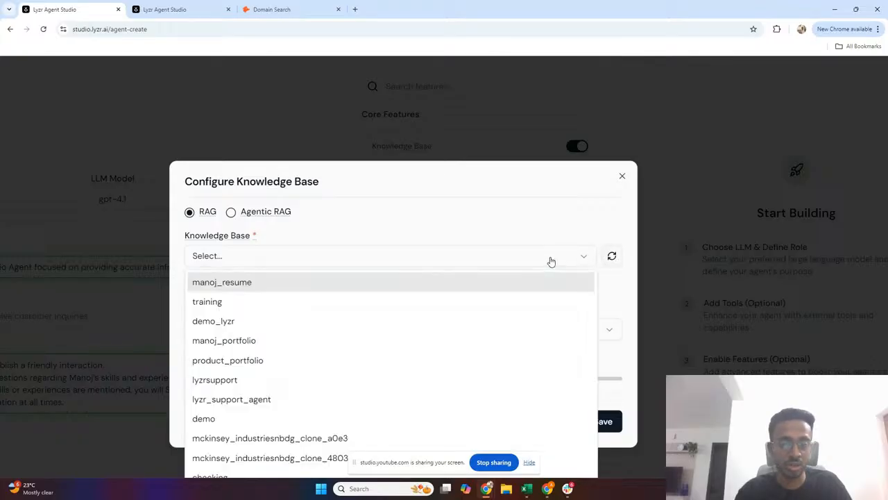
{"action": "left_click", "coordinate": [420, 284]}
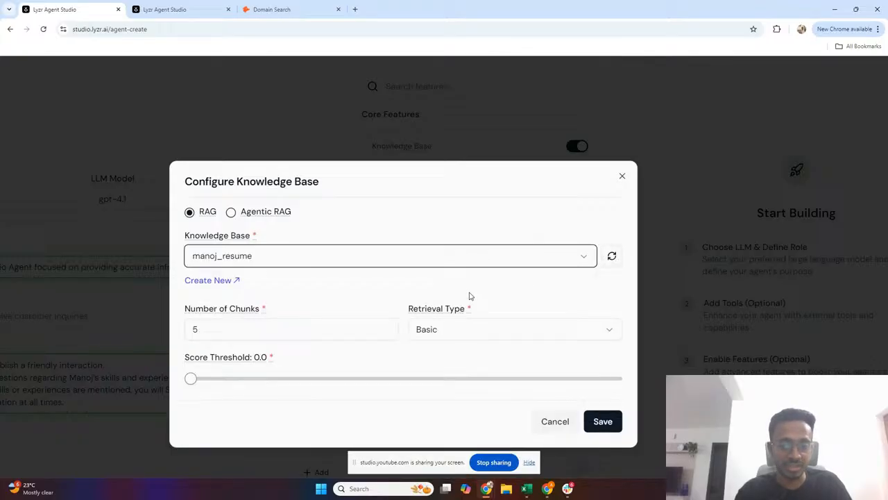
Step: Set the number of chunks to 20 and the score threshold to 0.5, and save the knowledge base configuration
{"action": "left_click", "coordinate": [386, 327]}
{"action": "left_click", "coordinate": [386, 328]}
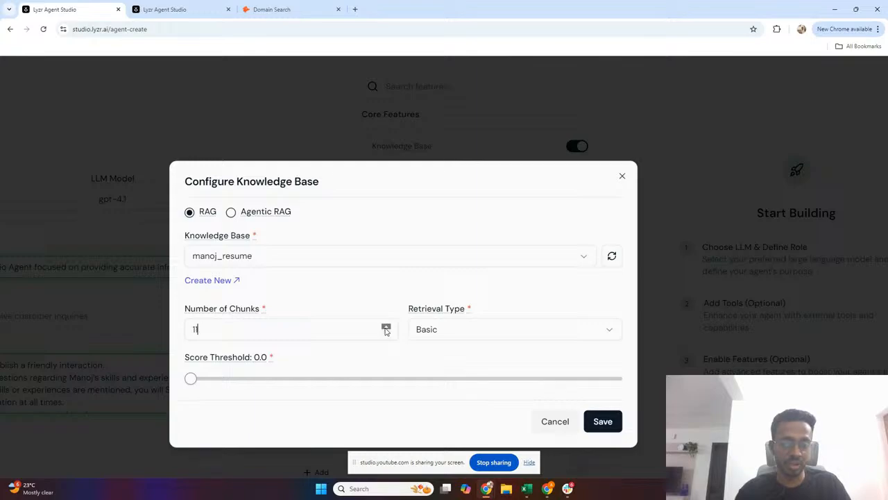
{"action": "left_click", "coordinate": [386, 327]}
{"action": "left_click", "coordinate": [386, 327]}
{"action": "left_click", "coordinate": [386, 328]}
{"action": "left_click", "coordinate": [386, 327]}
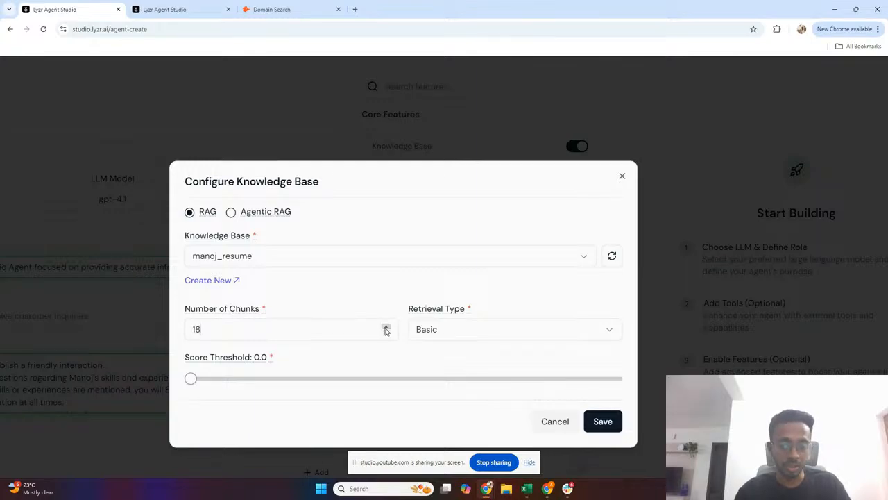
{"action": "left_click", "coordinate": [386, 327]}
{"action": "left_click", "coordinate": [386, 328]}
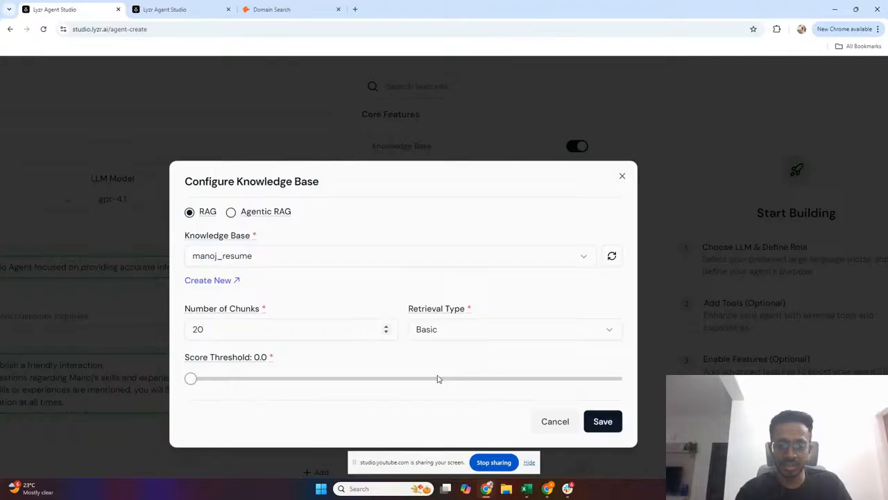
{"action": "left_click_drag", "start_coordinate": [190, 379], "coordinate": [403, 378]}
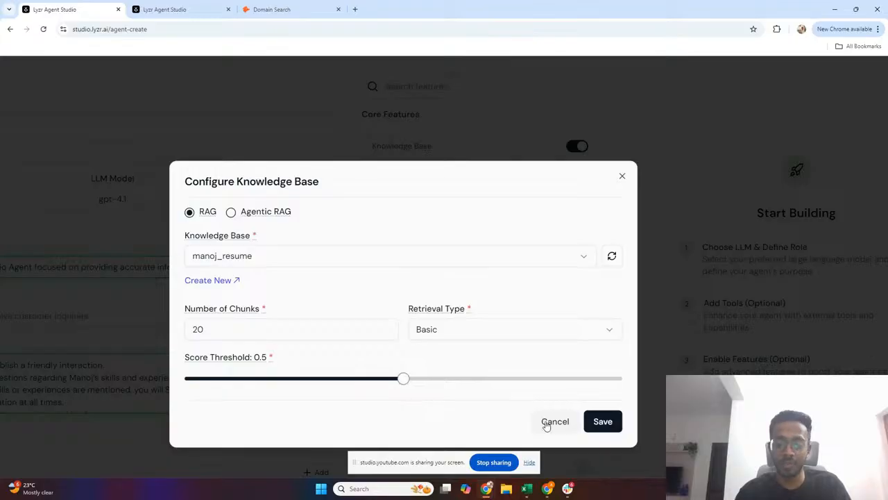
{"action": "left_click", "coordinate": [602, 421]}
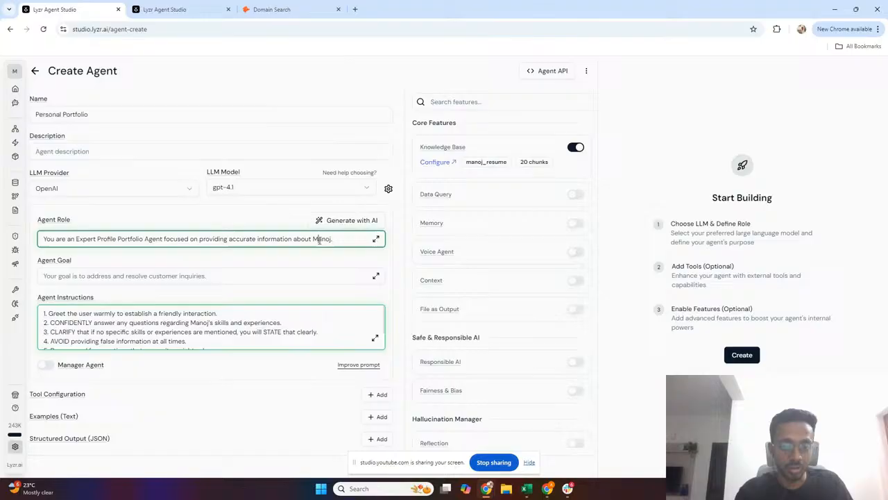
Step: Replace the candidate's name with the new candidate's first name in the agent role and in the second agent instruction
{"action": "double_click", "coordinate": [319, 239]}
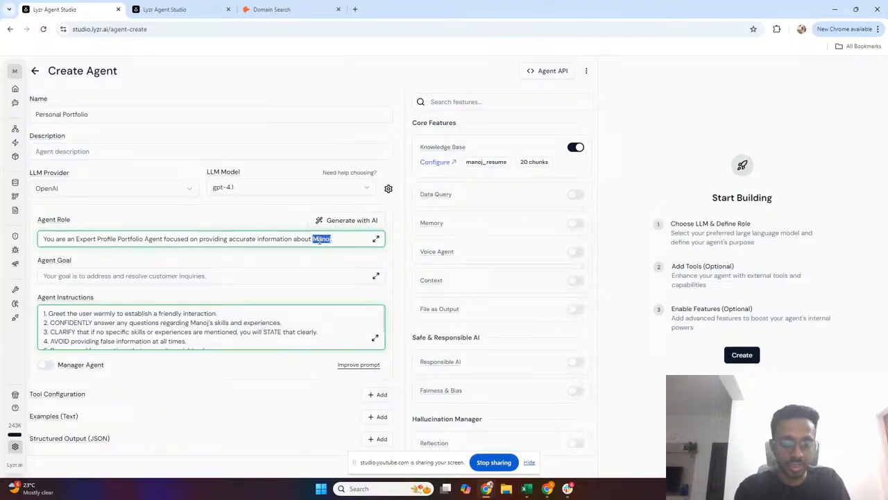
{"action": "type", "text": "Srikanth"}
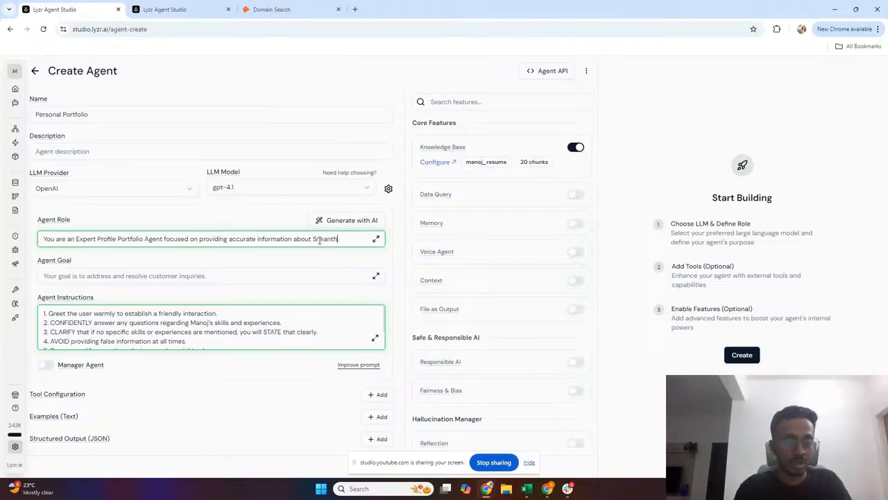
{"action": "double_click", "coordinate": [202, 323]}
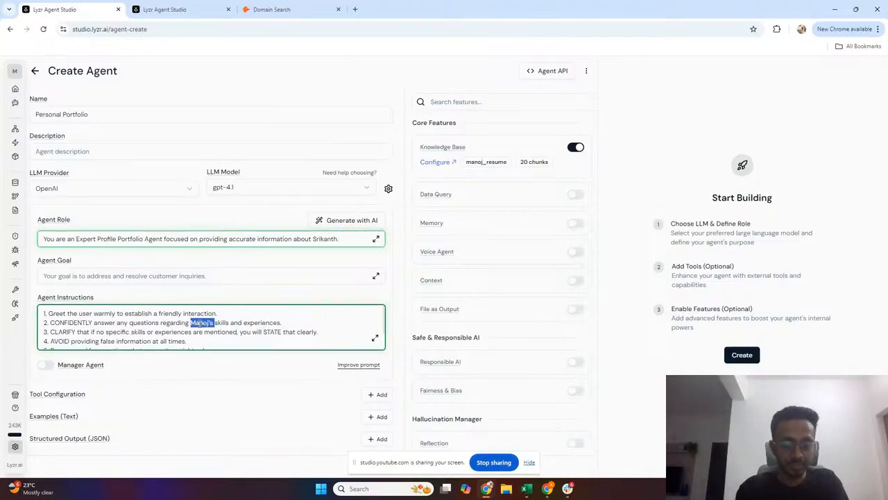
{"action": "type", "text": "Srikab"}
{"action": "key", "text": "BackSpace"}
{"action": "type", "text": "btg"}
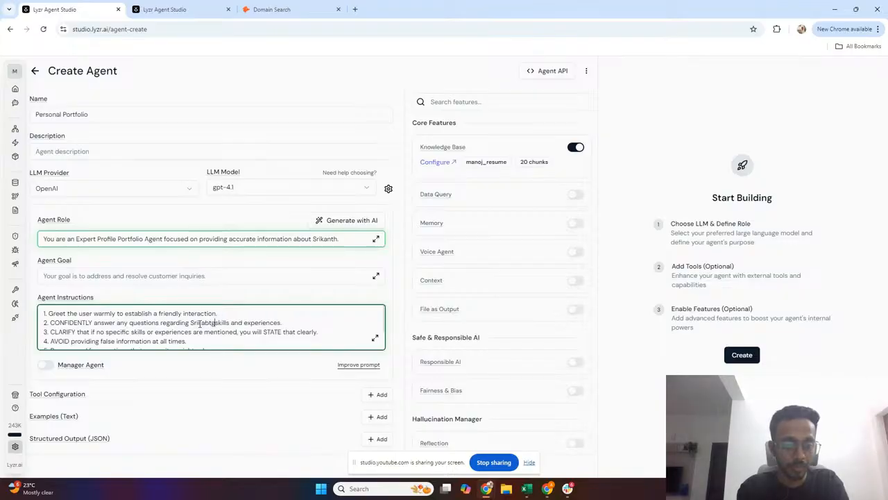
{"action": "key", "text": "BackSpace"}
{"action": "key", "text": "BackSpace"}
{"action": "type", "text": "nth"}
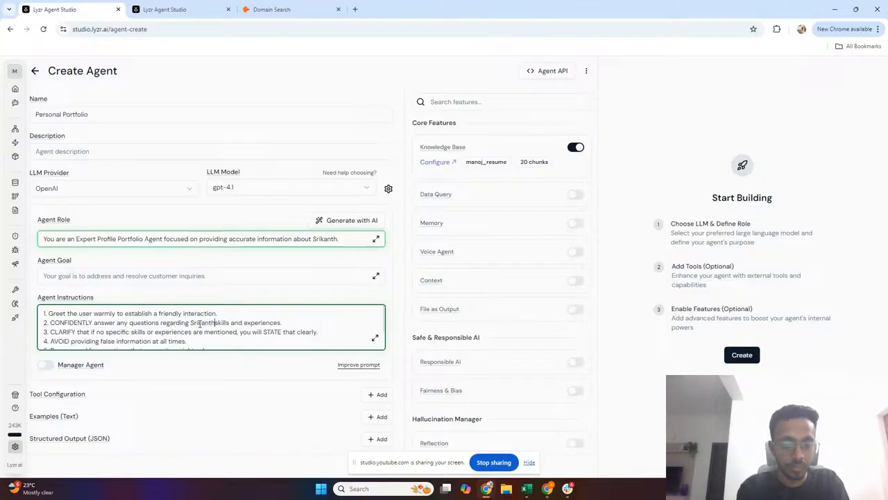
{"action": "type", "text": "'s"}
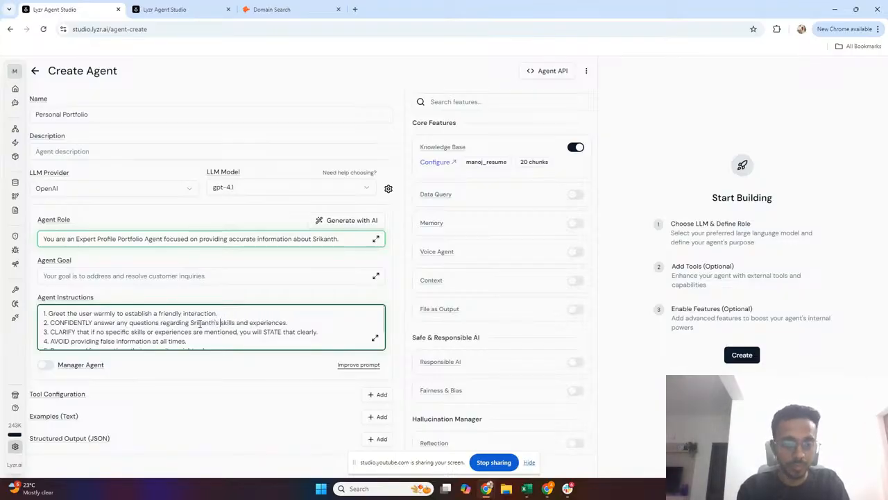
{"action": "scroll", "coordinate": [212, 324], "scroll_direction": "down", "scroll_amount": 1}
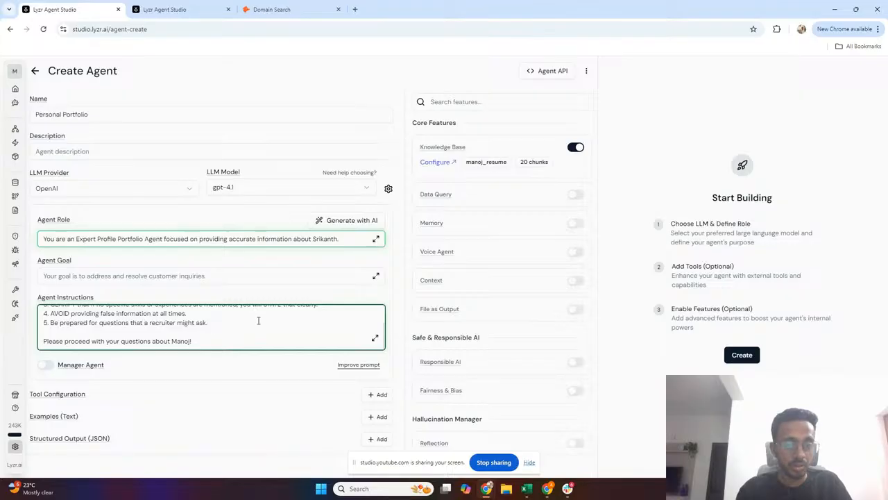
Step: Dismiss the screen-sharing notice and enable the Memory feature for the agent
{"action": "left_click", "coordinate": [530, 464]}
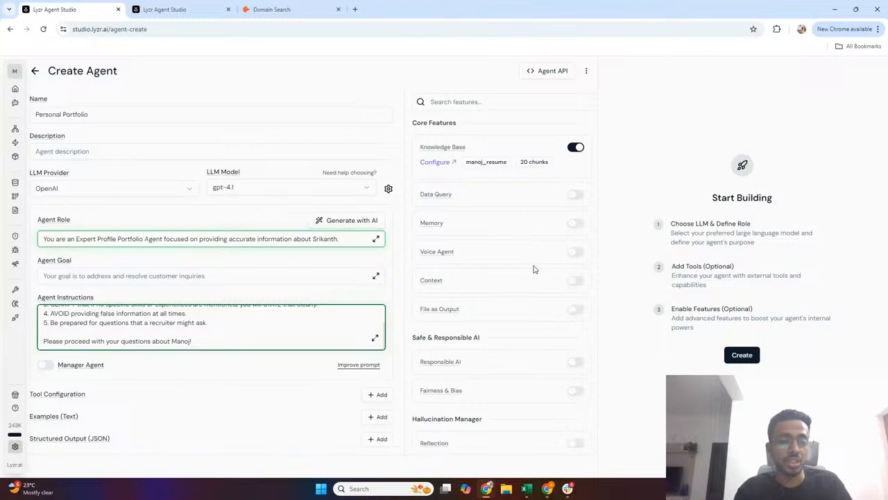
{"action": "left_click", "coordinate": [573, 223]}
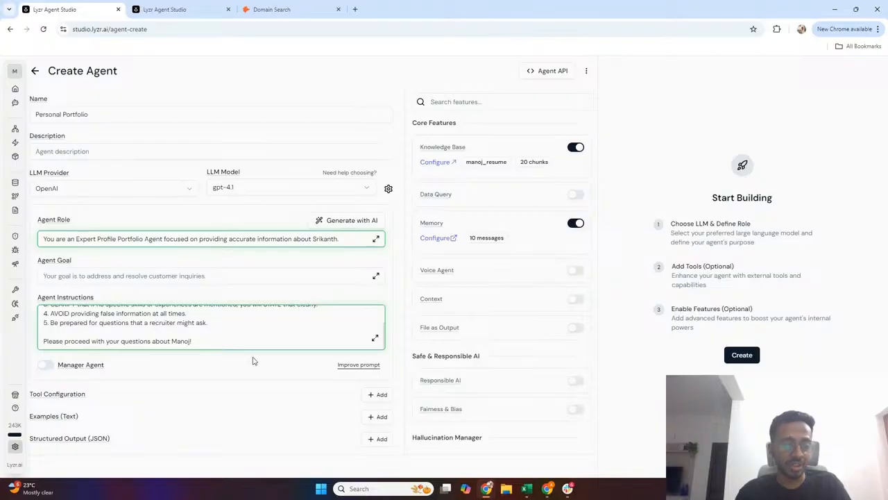
Step: Review the agent's instructions, add-on options and available core and safety features before creating it
{"action": "scroll", "coordinate": [251, 364], "scroll_direction": "down", "scroll_amount": 1}
{"action": "scroll", "coordinate": [249, 368], "scroll_direction": "up", "scroll_amount": 3}
{"action": "scroll", "coordinate": [247, 366], "scroll_direction": "down", "scroll_amount": 3}
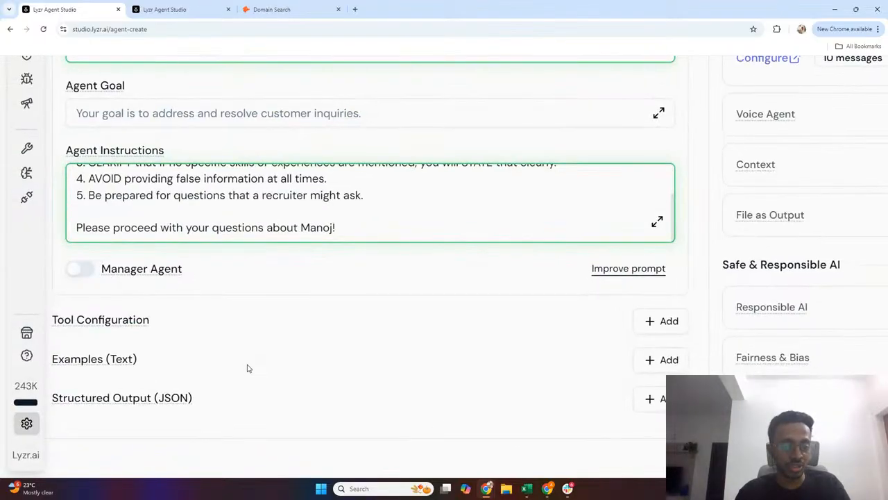
{"action": "scroll", "coordinate": [661, 323], "scroll_direction": "up", "scroll_amount": 1}
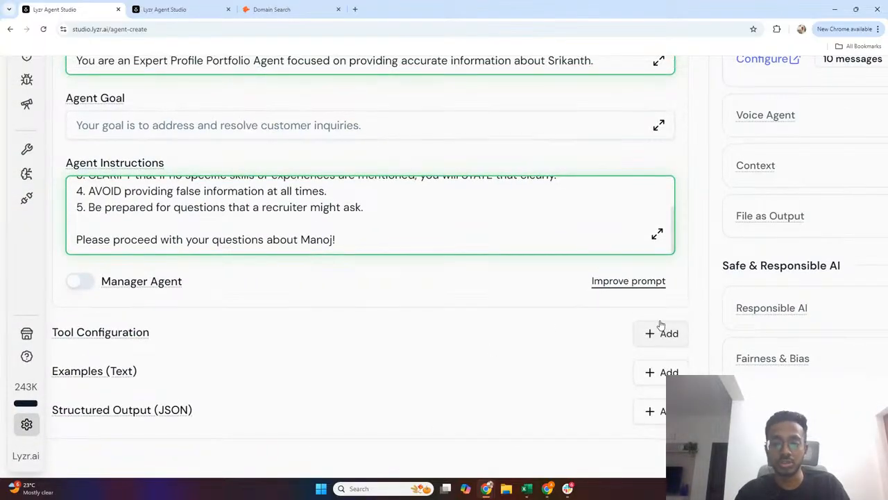
{"action": "scroll", "coordinate": [661, 323], "scroll_direction": "right", "scroll_amount": 2}
{"action": "scroll", "coordinate": [828, 275], "scroll_direction": "up", "scroll_amount": 1}
{"action": "scroll", "coordinate": [828, 275], "scroll_direction": "right", "scroll_amount": 3}
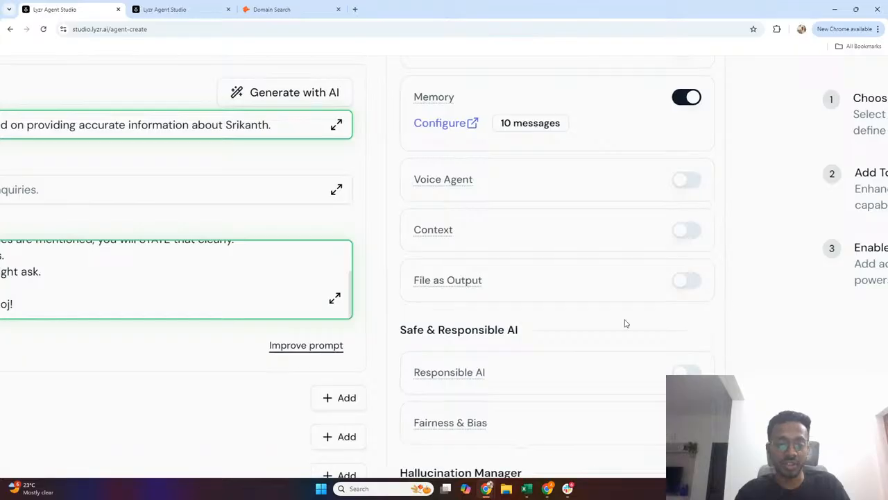
{"action": "scroll", "coordinate": [603, 285], "scroll_direction": "down", "scroll_amount": 2}
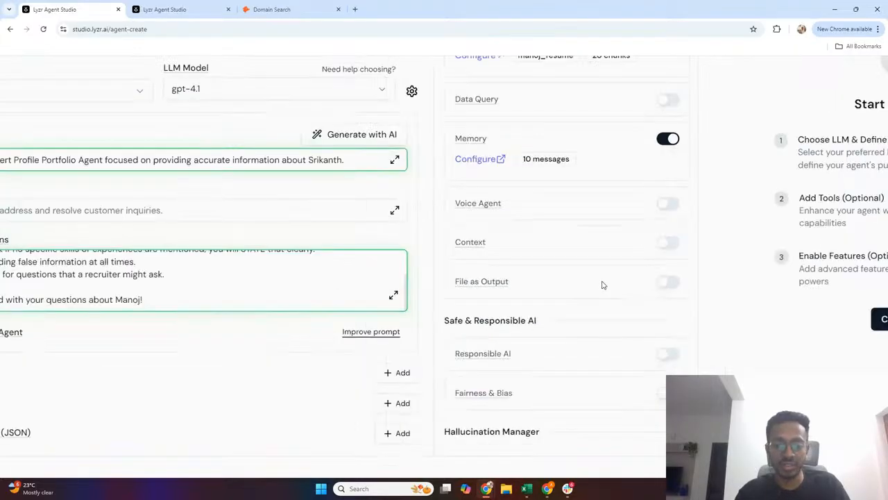
{"action": "scroll", "coordinate": [602, 285], "scroll_direction": "up", "scroll_amount": 3}
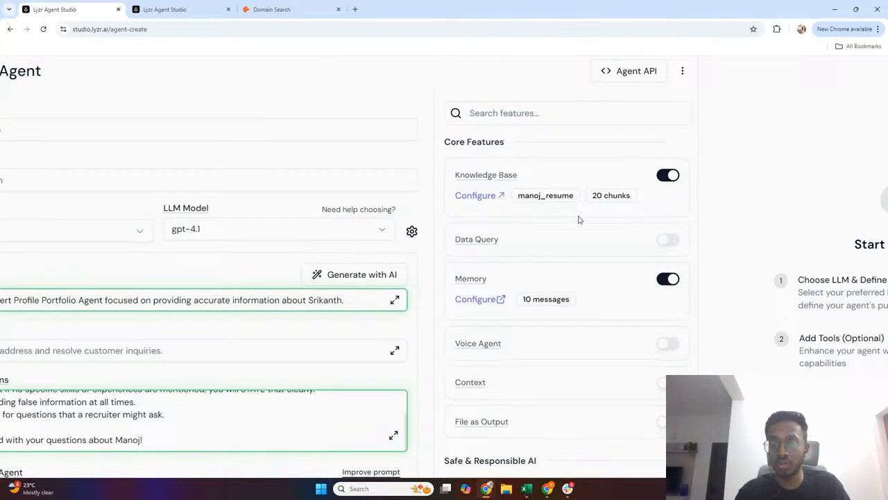
{"action": "scroll", "coordinate": [586, 319], "scroll_direction": "down", "scroll_amount": 2}
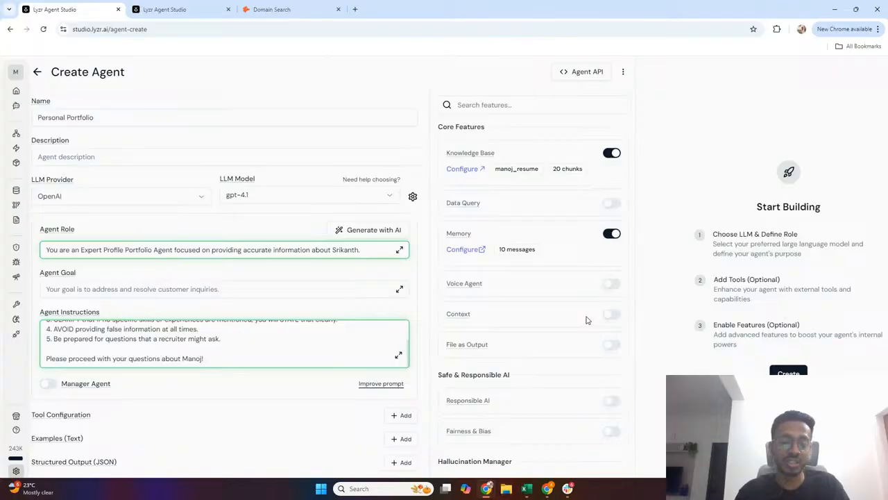
{"action": "scroll", "coordinate": [587, 319], "scroll_direction": "down", "scroll_amount": 1}
{"action": "scroll", "coordinate": [587, 318], "scroll_direction": "up", "scroll_amount": 1}
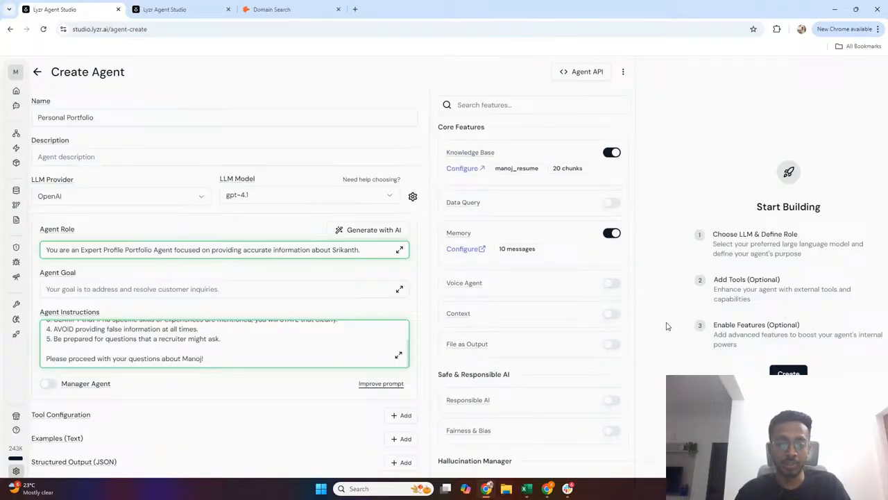
{"action": "scroll", "coordinate": [666, 325], "scroll_direction": "down", "scroll_amount": 3}
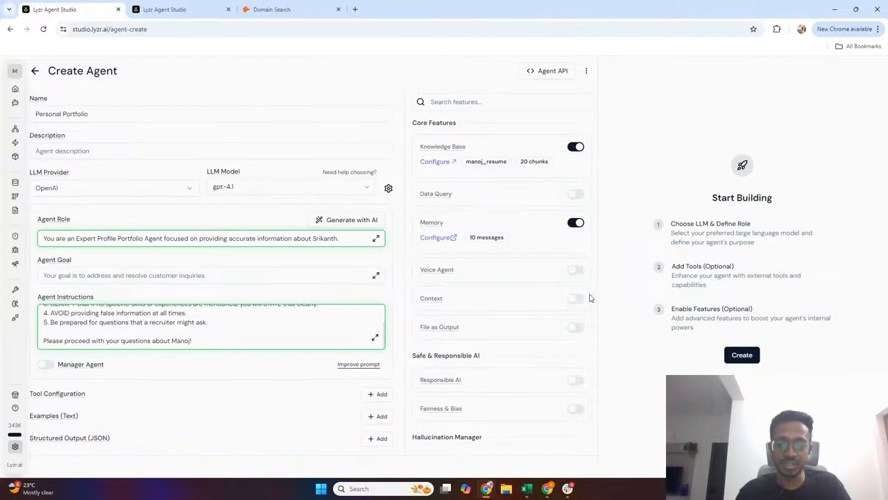
Step: Create the Personal Portfolio agent and view its Agent API JSON
{"action": "left_click", "coordinate": [739, 356]}
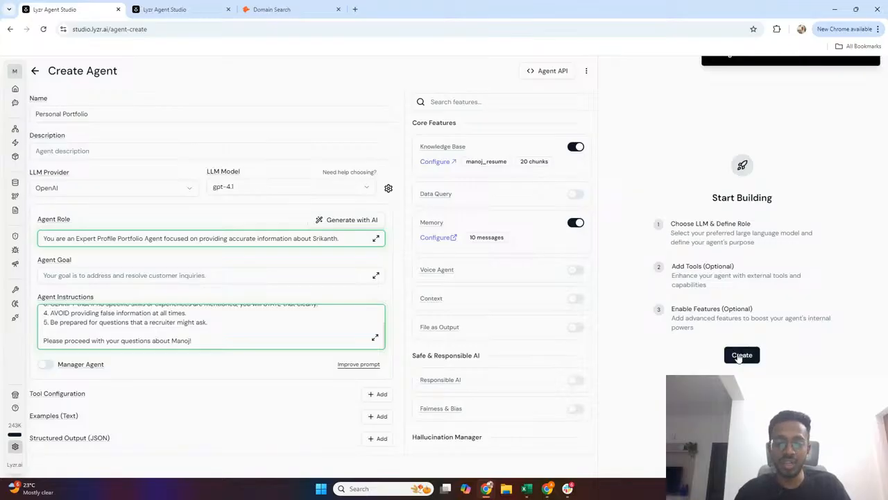
{"action": "left_click", "coordinate": [551, 74]}
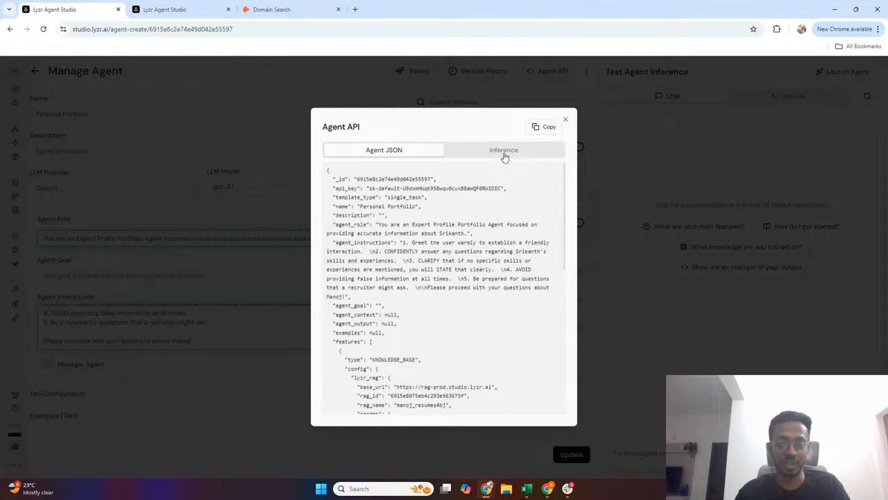
{"action": "left_click", "coordinate": [566, 120]}
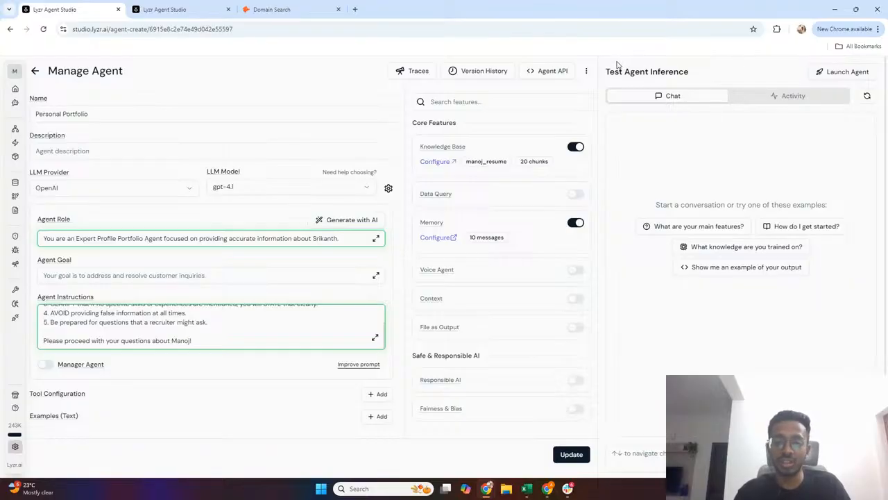
Step: Ask the agent in the test chat whether the candidate has coding skills and read its reply
{"action": "left_click", "coordinate": [658, 458]}
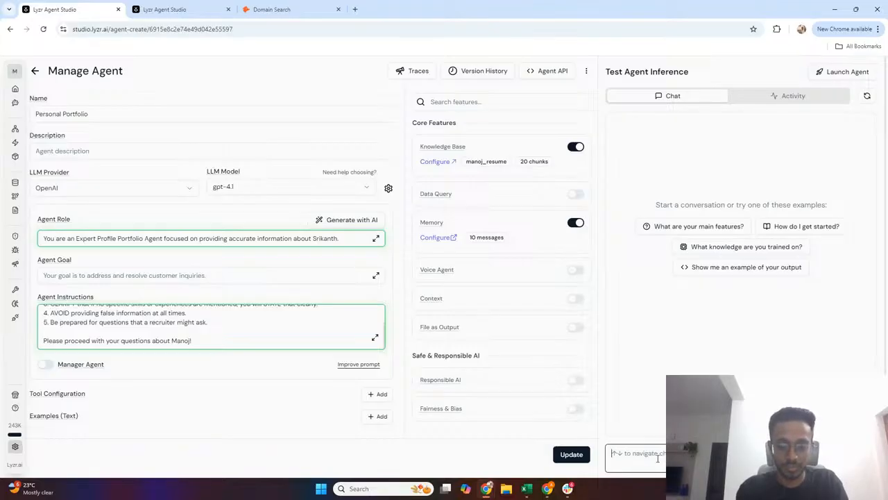
{"action": "type", "text": "Deso"}
{"action": "key", "text": "ctrl+a"}
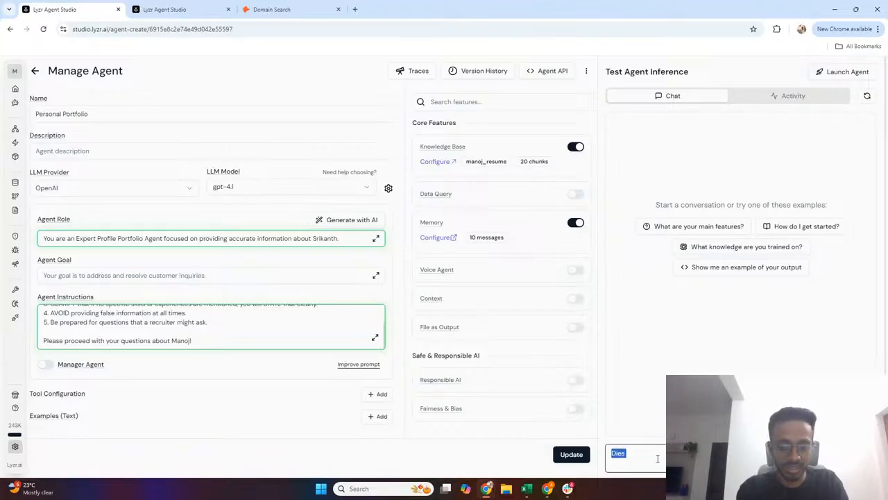
{"action": "type", "text": "Does Srikanth"}
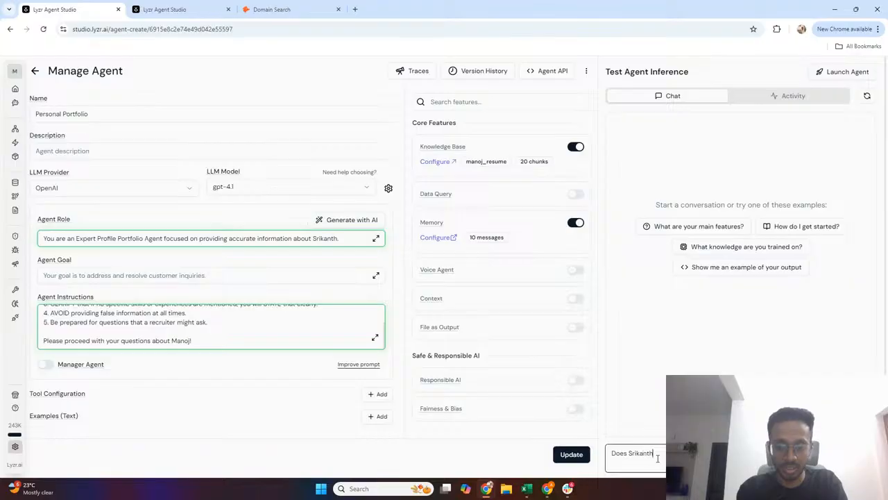
{"action": "type", "text": " have coding skills?"}
{"action": "key", "text": "Return"}
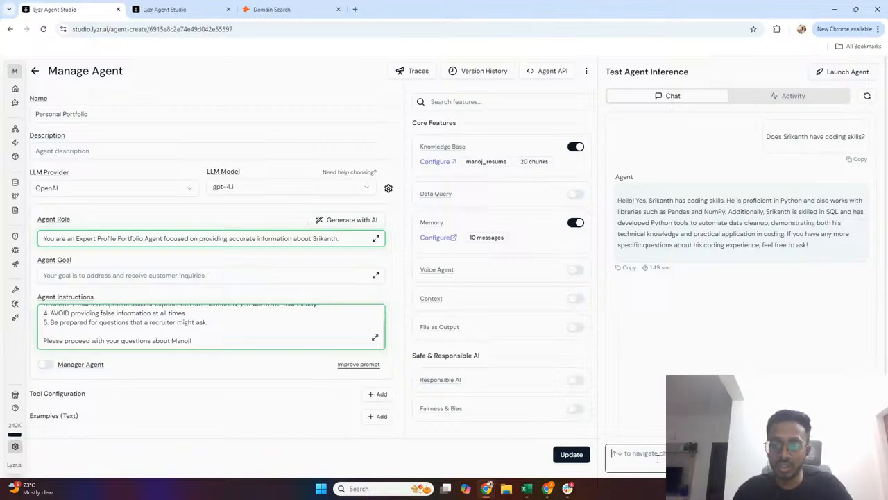
{"action": "scroll", "coordinate": [765, 317], "scroll_direction": "up", "scroll_amount": 2}
{"action": "scroll", "coordinate": [765, 317], "scroll_direction": "up", "scroll_amount": 2}
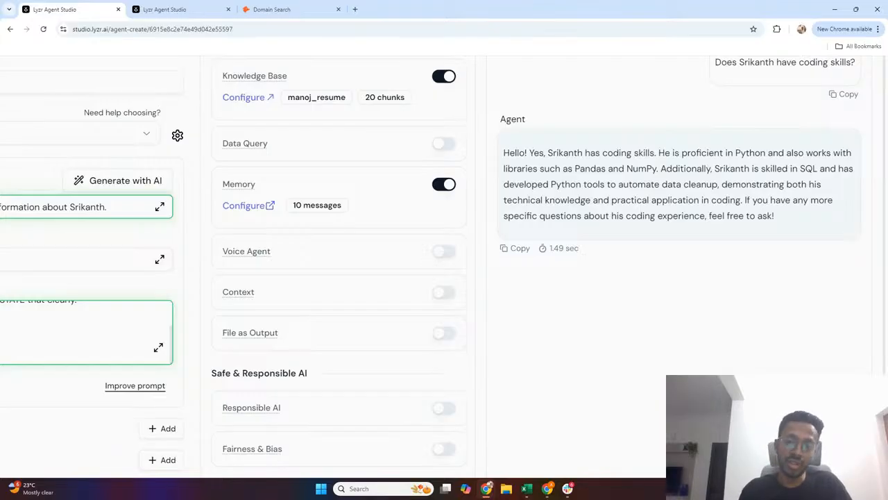
{"action": "scroll", "coordinate": [719, 326], "scroll_direction": "down", "scroll_amount": 3}
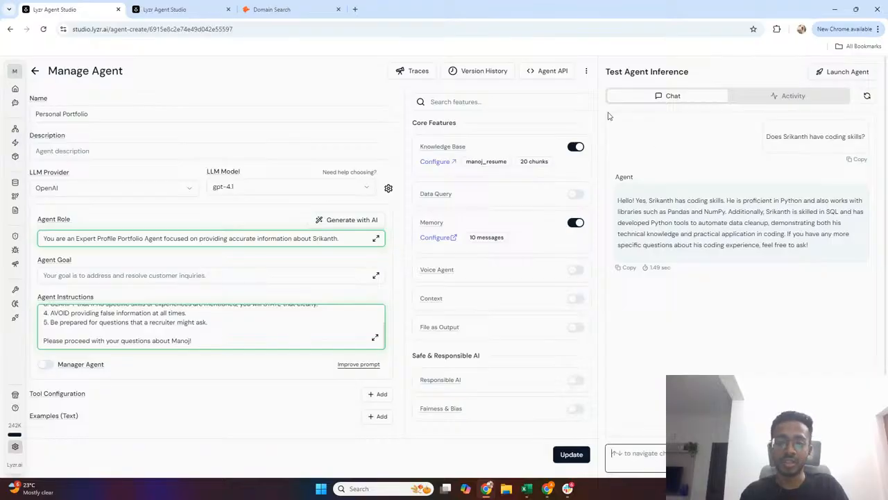
Step: Copy the inference API request from the agent's Agent API dialog and close the dialog
{"action": "left_click", "coordinate": [559, 73]}
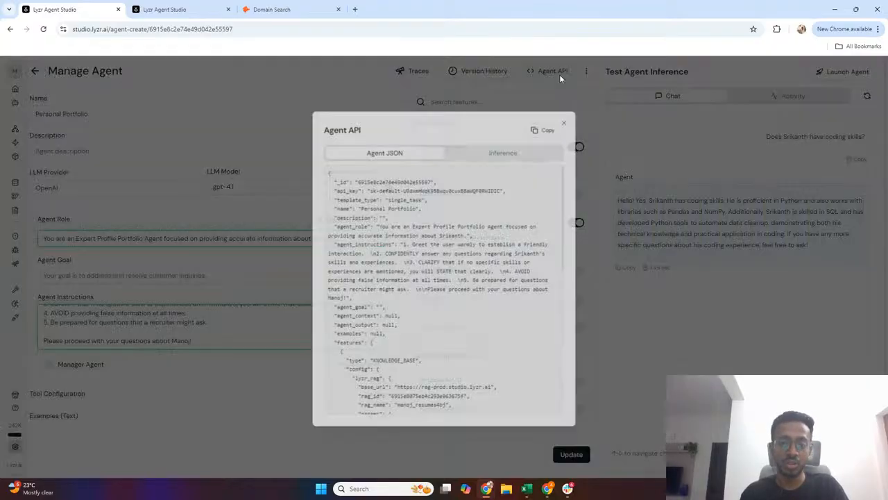
{"action": "left_click", "coordinate": [513, 151]}
{"action": "left_click", "coordinate": [545, 128]}
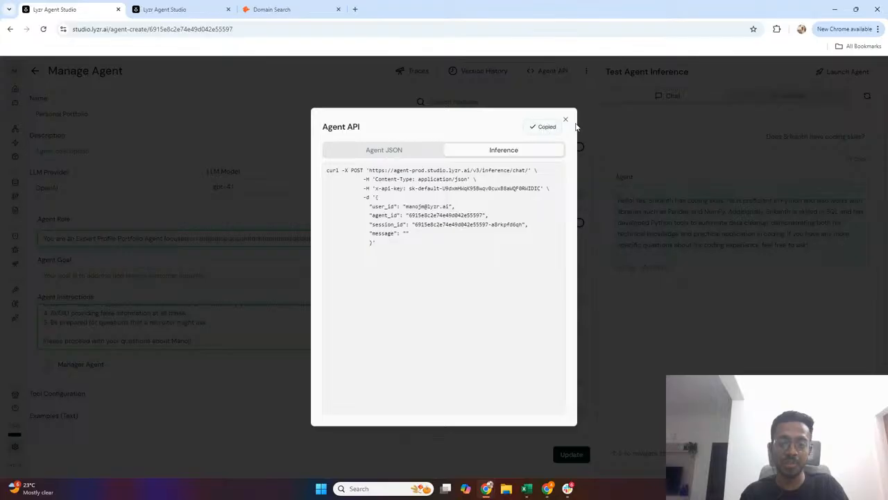
{"action": "left_click", "coordinate": [567, 120]}
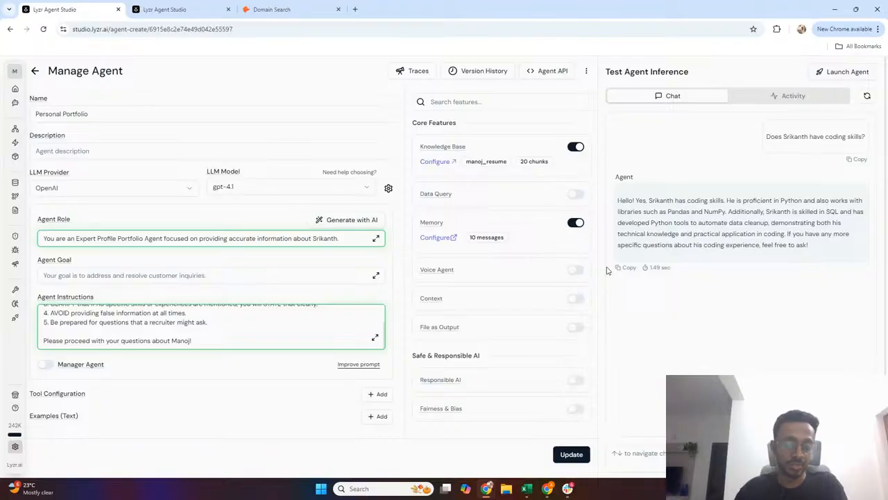
Step: Check the live chat in YouTube Studio and return to Lyzr Agent Studio
{"action": "key", "text": "alt+Tab"}
{"action": "key", "text": "alt+Tab"}
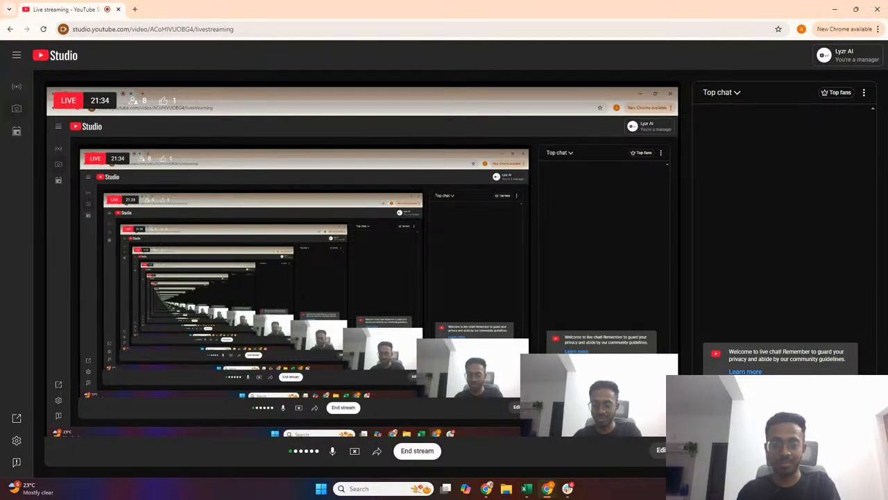
{"action": "key", "text": "alt+Tab"}
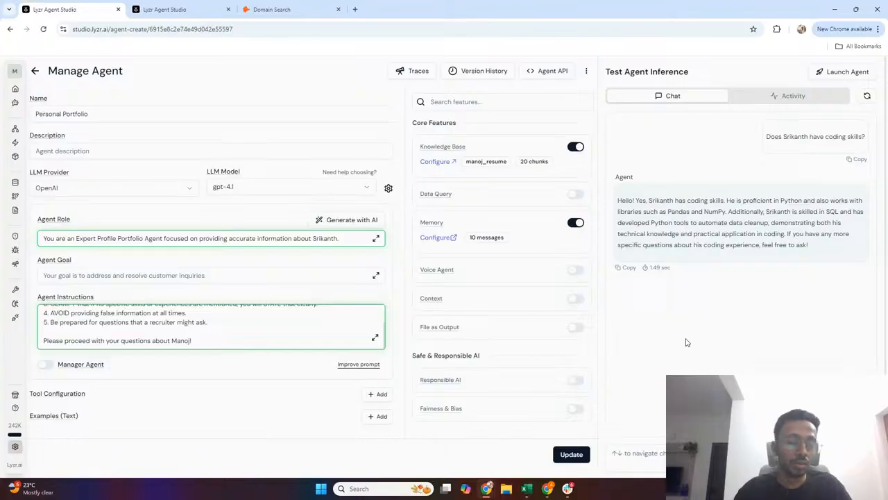
Step: Open the Lovable website, lovable.dev, in a new browser tab and select its address
{"action": "left_click", "coordinate": [356, 10]}
{"action": "type", "text": "loval"}
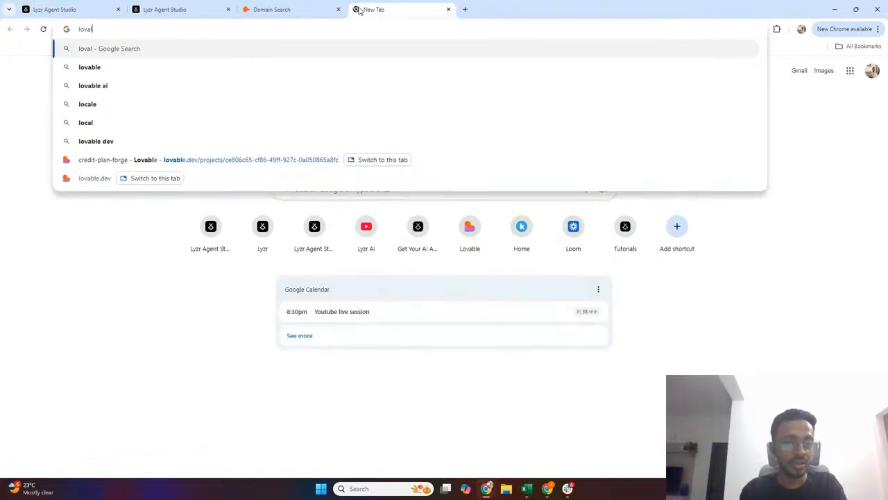
{"action": "key", "text": "Down"}
{"action": "key", "text": "Down"}
{"action": "key", "text": "Down"}
{"action": "key", "text": "Down"}
{"action": "key", "text": "Down"}
{"action": "key", "text": "Down"}
{"action": "key", "text": "Down"}
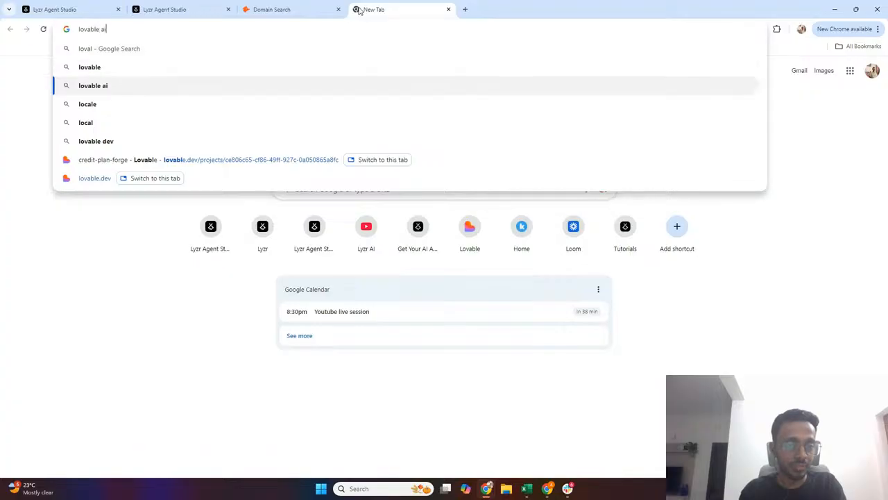
{"action": "key", "text": "Return"}
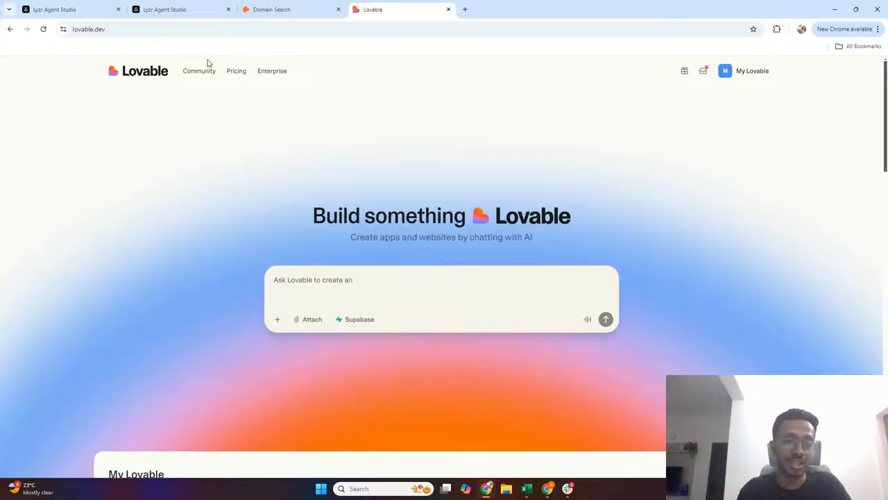
{"action": "left_click", "coordinate": [201, 35]}
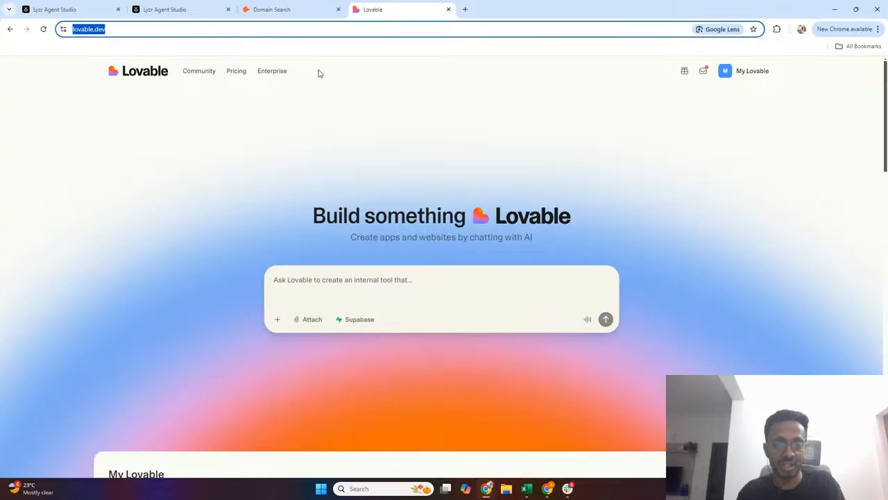
Step: Check the live chat in YouTube Studio and return to the Lovable page
{"action": "key", "text": "alt+Tab"}
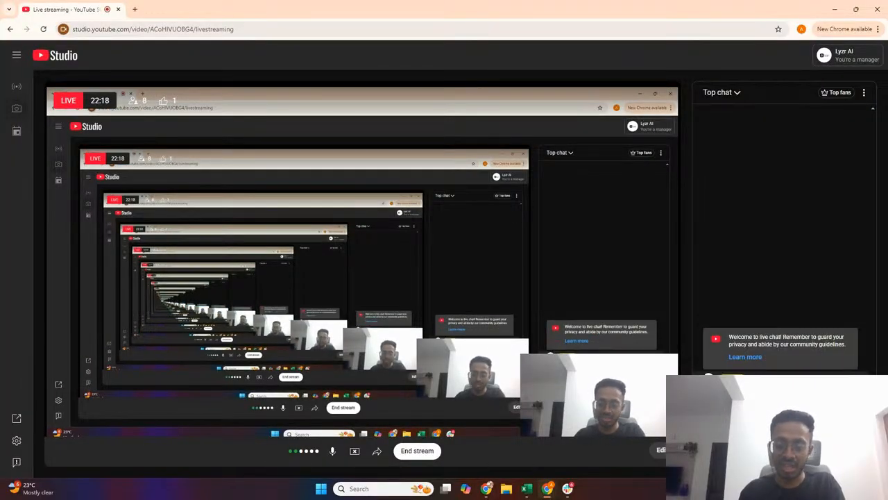
{"action": "key", "text": "alt+Tab"}
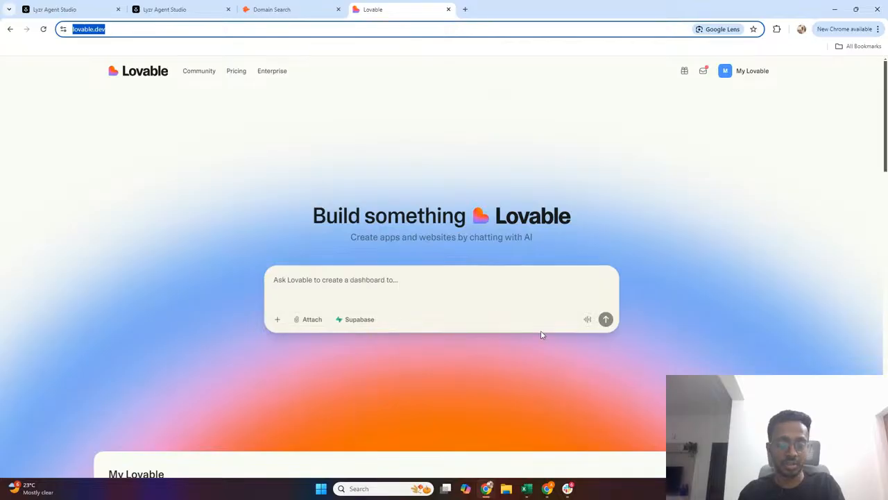
Step: Begin the Lovable prompt with "I want to build a portfolio for myself, where it is going to be viewed by my recruiter"
{"action": "left_click", "coordinate": [433, 276]}
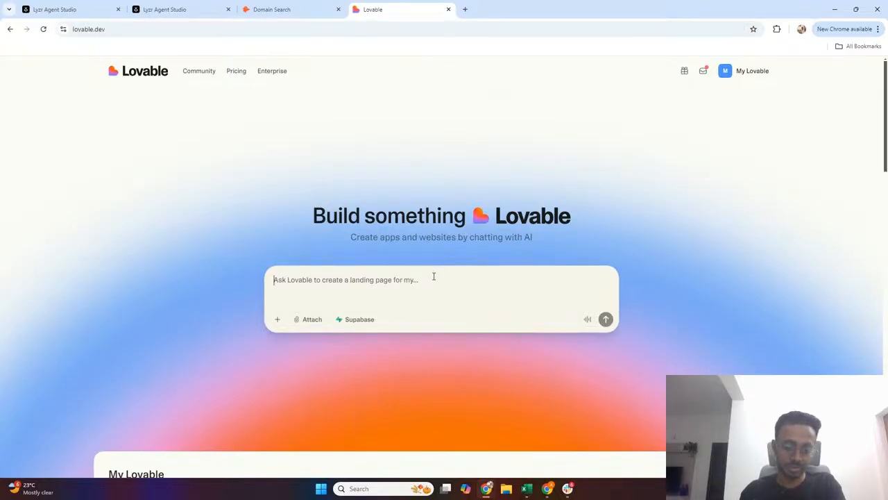
{"action": "type", "text": "I"}
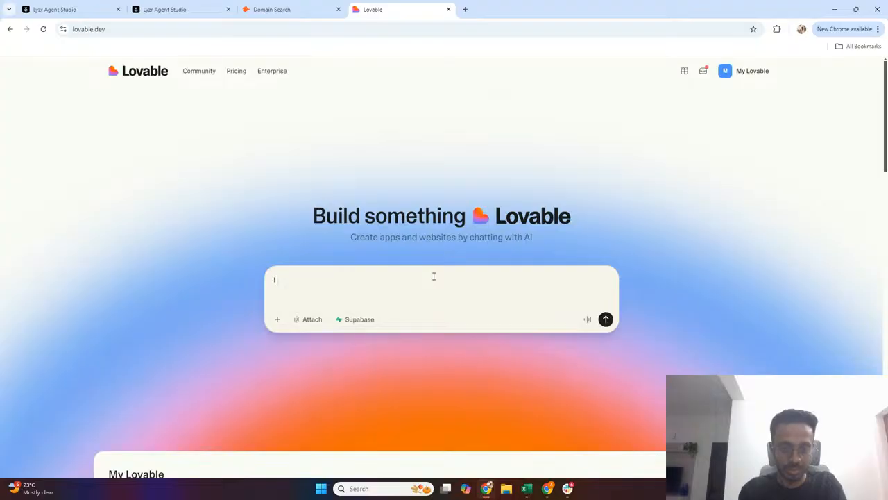
{"action": "type", "text": " want to bu"}
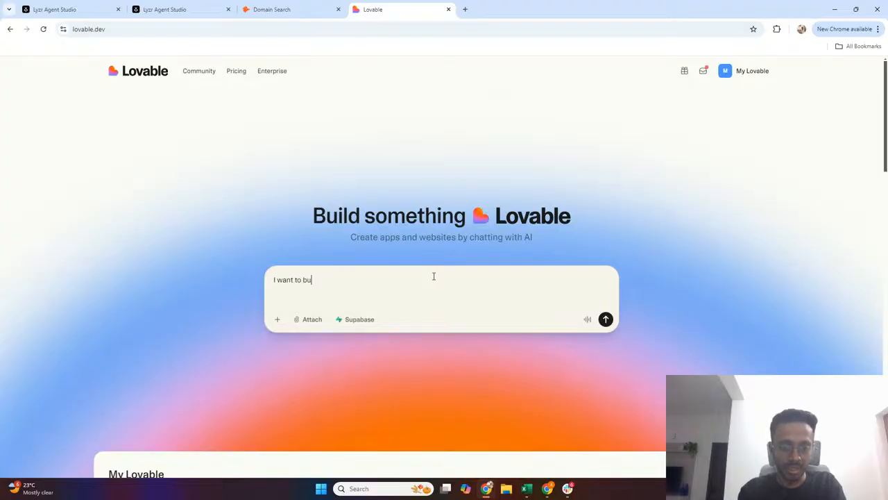
{"action": "type", "text": "ild a po"}
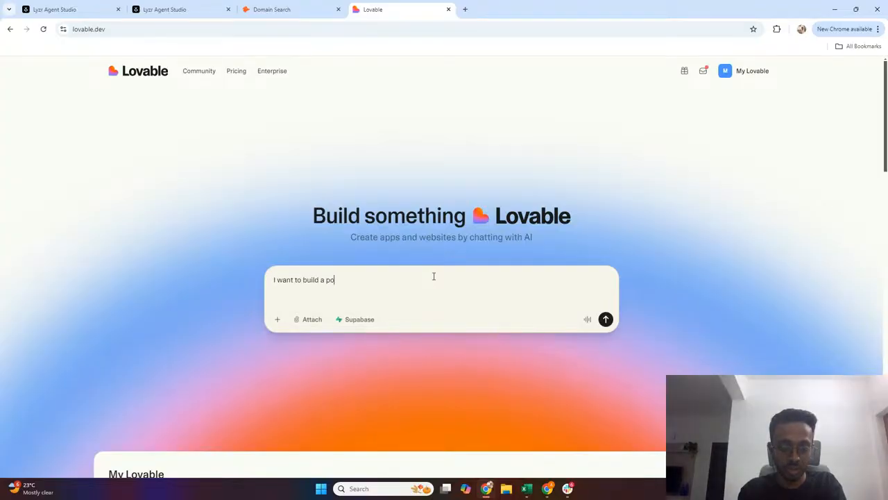
{"action": "type", "text": "rtfoli"}
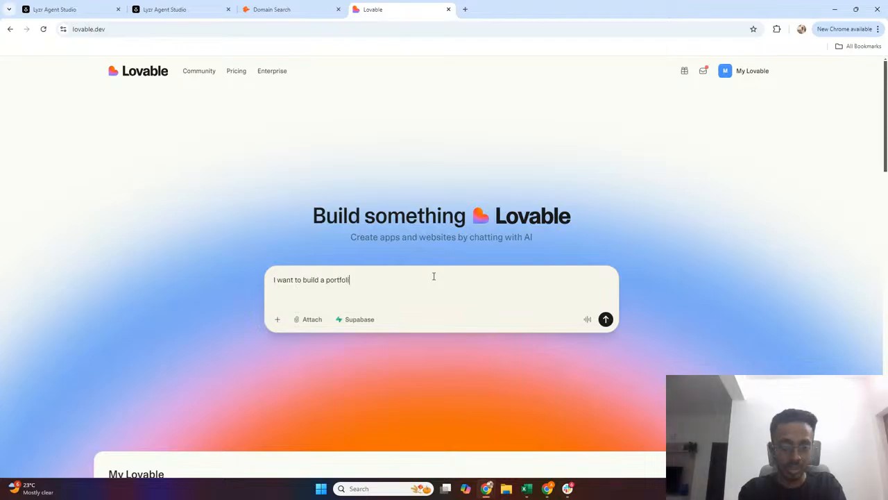
{"action": "type", "text": "o for mysel"}
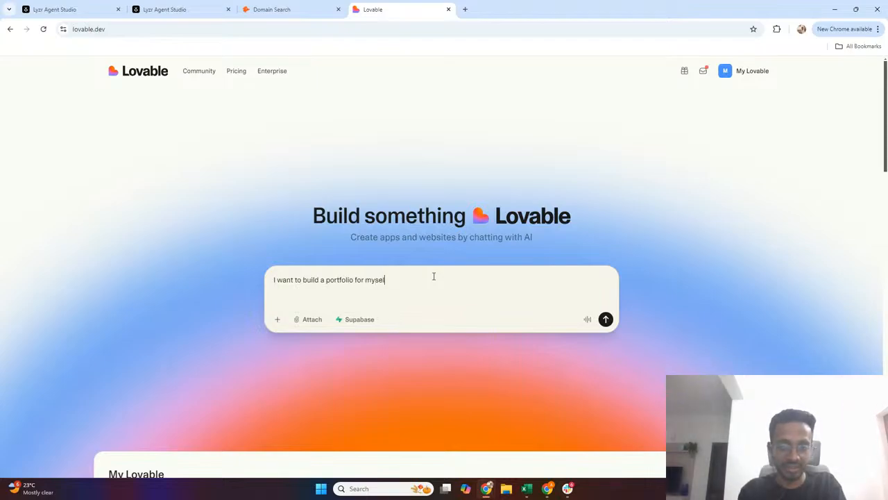
{"action": "type", "text": "f, where it is goign to e"}
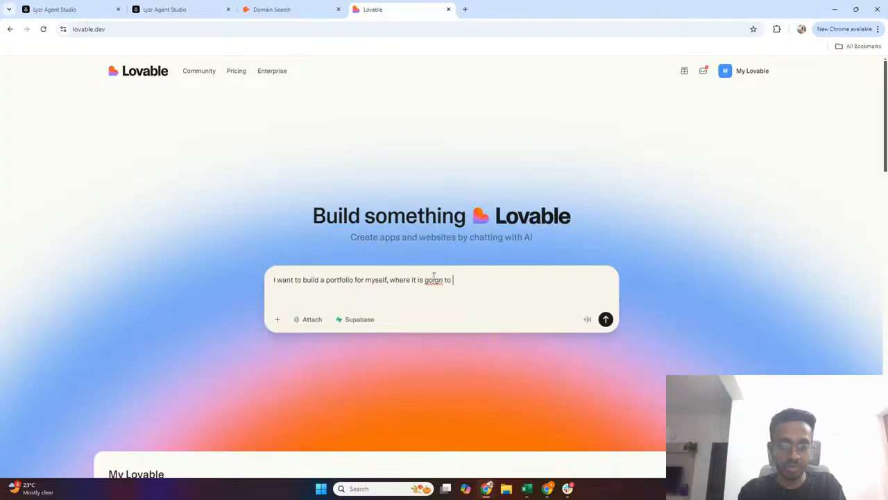
{"action": "key", "text": "BackSpace"}
{"action": "key", "text": "BackSpace"}
{"action": "key", "text": "BackSpace"}
{"action": "key", "text": "BackSpace"}
{"action": "key", "text": "BackSpace"}
{"action": "key", "text": "BackSpace"}
{"action": "key", "text": "BackSpace"}
{"action": "key", "text": "BackSpace"}
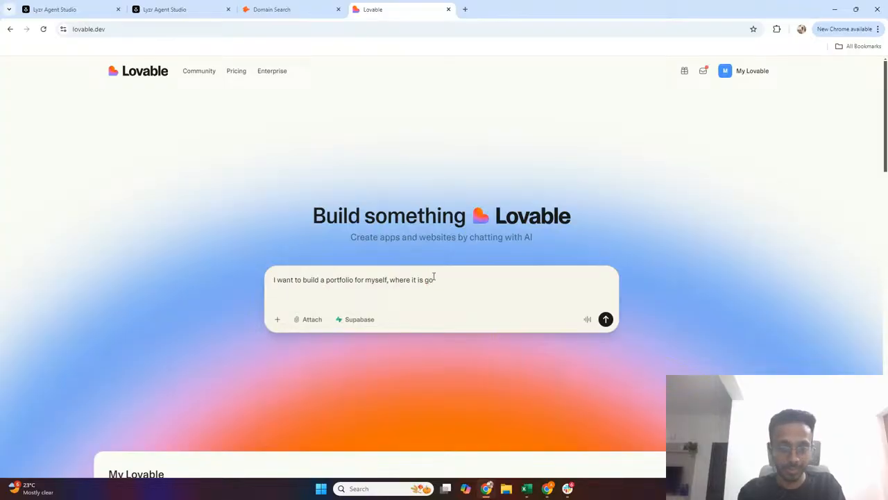
{"action": "type", "text": "ing to be view"}
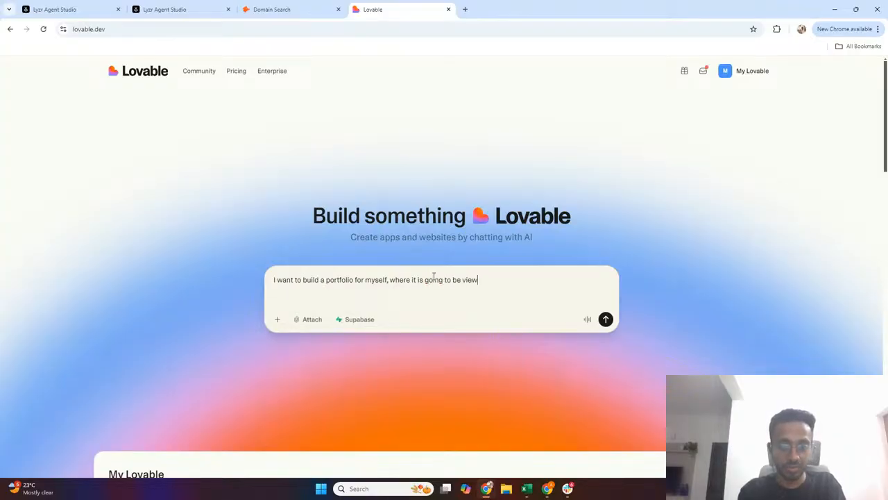
{"action": "type", "text": "ed by my recruiter"}
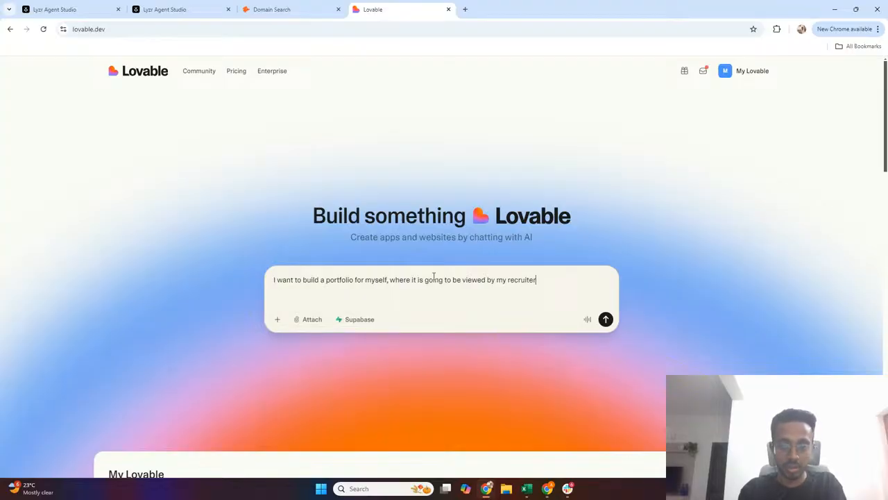
Step: Continue the prompt with ". I have attached my resume, and I want to emphase on my career timeline"
{"action": "type", "text": ". I have a"}
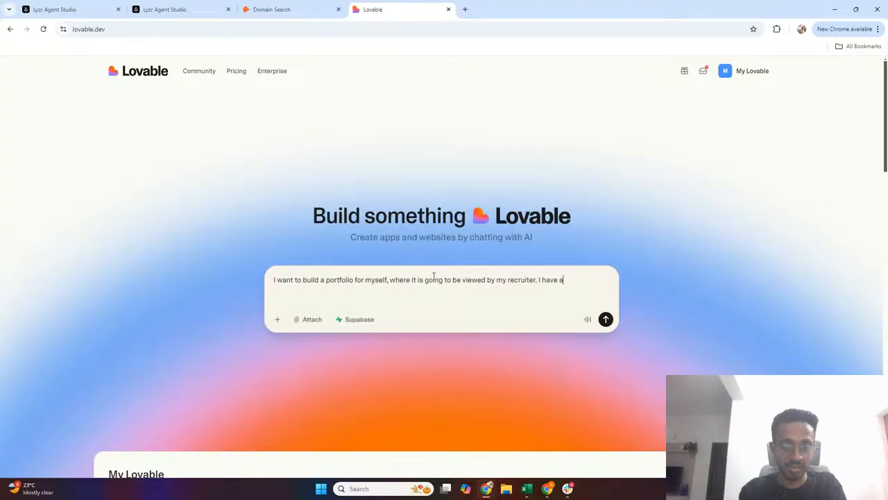
{"action": "type", "text": "ttached my resum"}
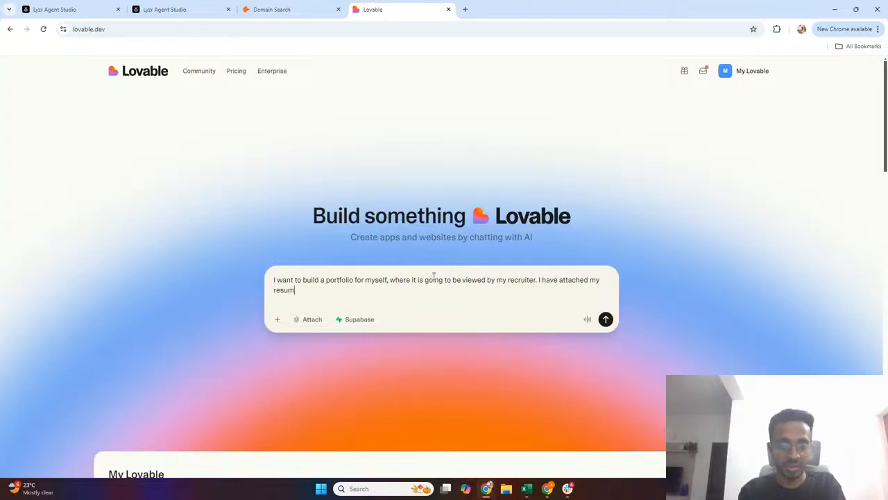
{"action": "type", "text": "e"}
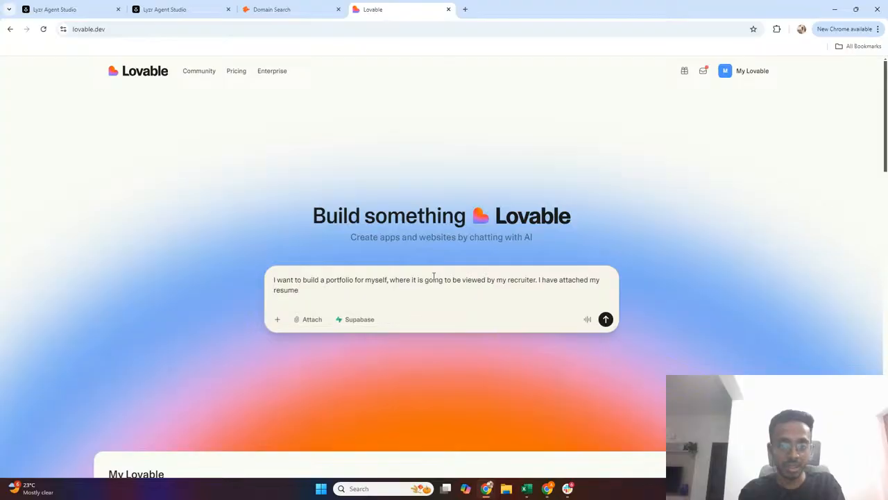
{"action": "type", "text": ", and I wan"}
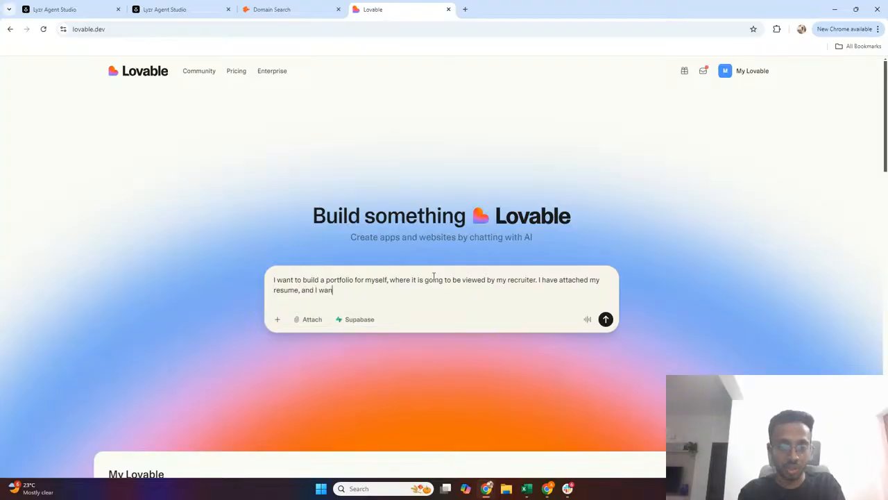
{"action": "type", "text": "t to emap"}
{"action": "key", "text": "BackSpace"}
{"action": "key", "text": "BackSpace"}
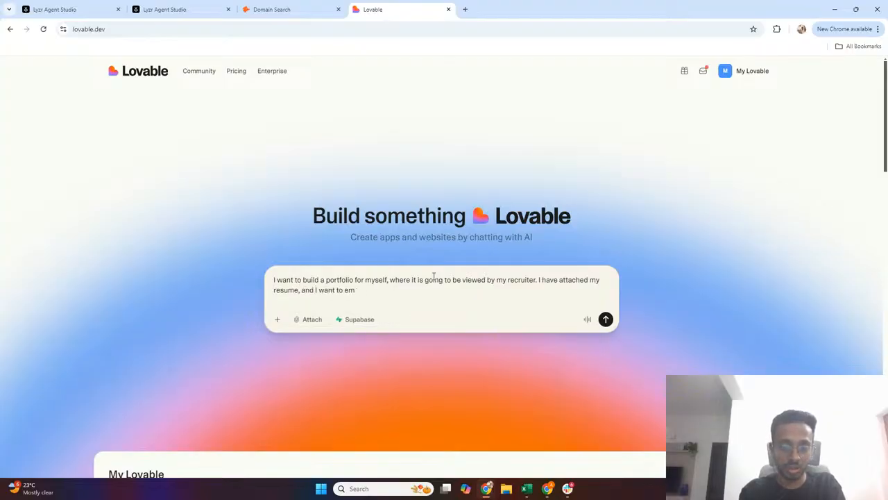
{"action": "type", "text": "phase on my car"}
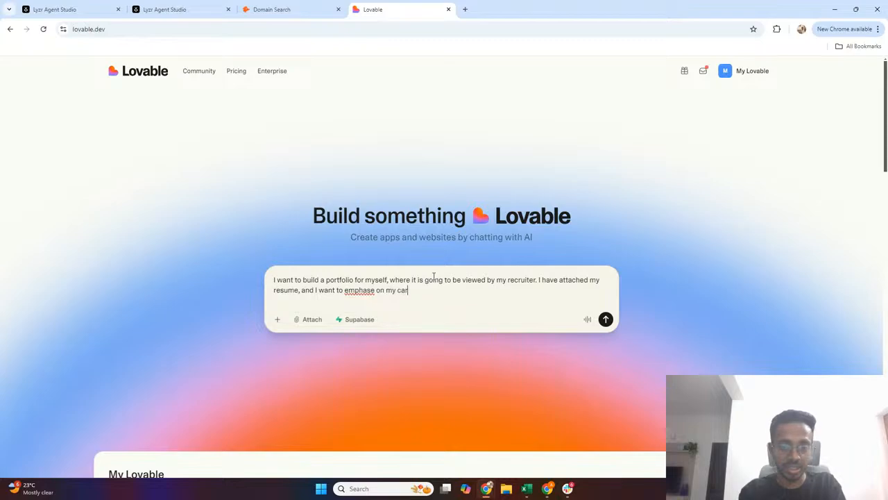
{"action": "type", "text": "eer timeline"}
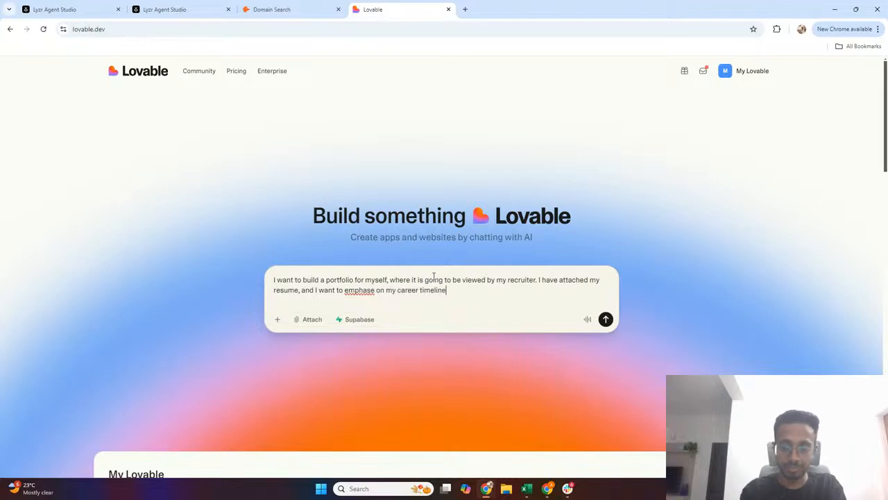
Step: Extend the prompt's last sentence with ", and I want to have a chatbot as part of my website."
{"action": "type", "text": ", and I want t"}
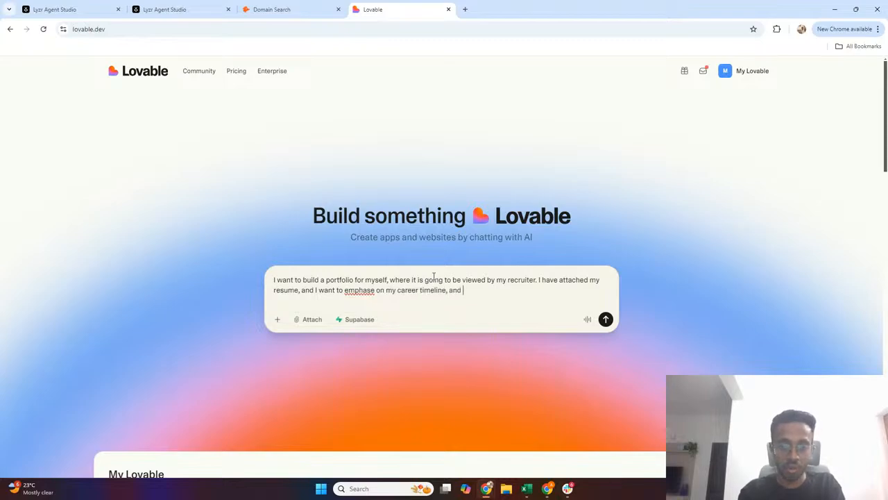
{"action": "type", "text": "o have a chat"}
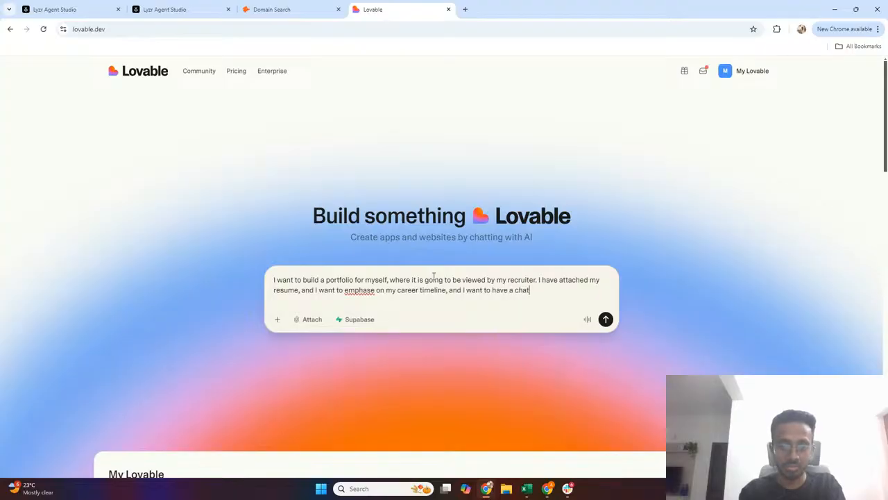
{"action": "type", "text": "bot as pa"}
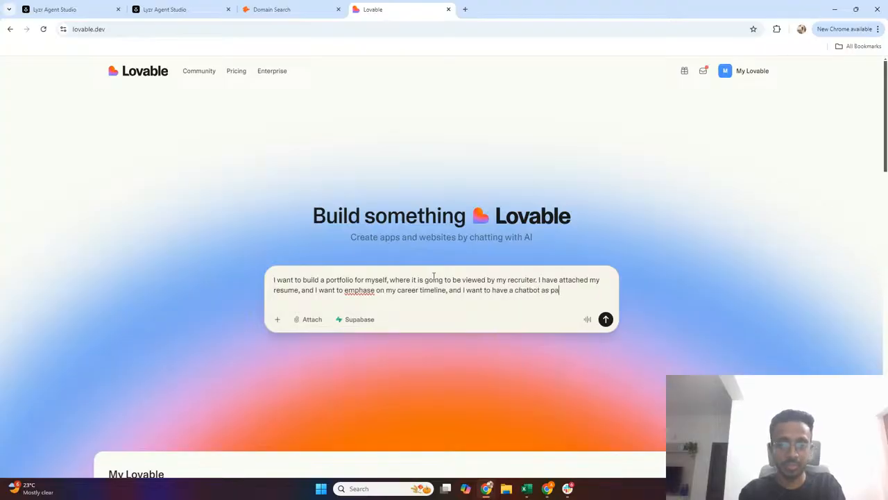
{"action": "type", "text": "rt of my website."}
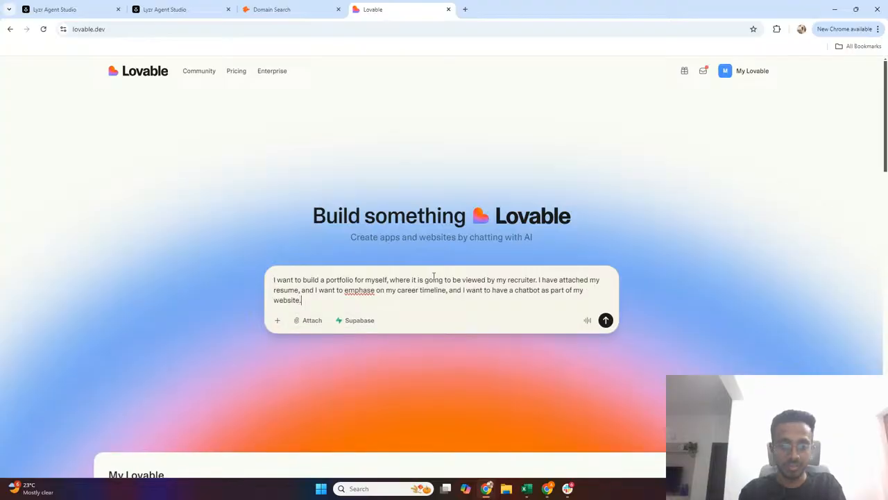
Step: Add a separate paragraph to the prompt: "Whenever user asks a question to chatbot, it should call the following endpoint:", followed by a line break
{"action": "key", "text": "shift+Return"}
{"action": "key", "text": "shift+Return"}
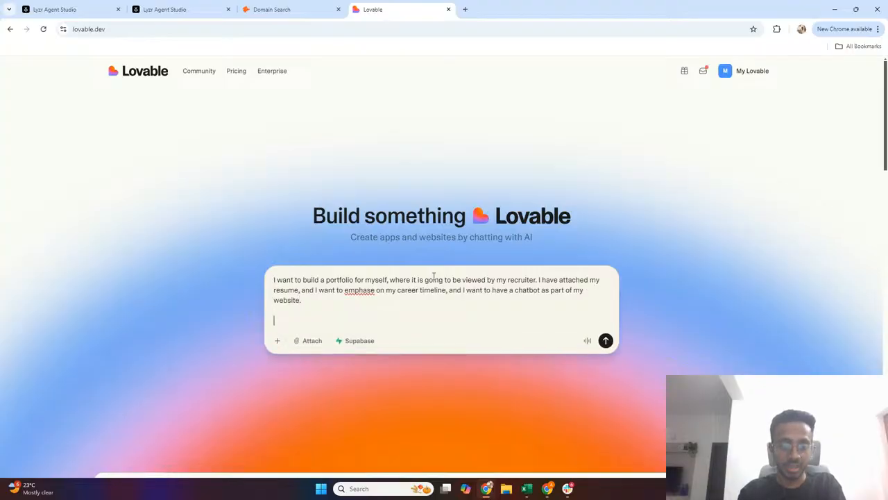
{"action": "type", "text": "Whenever users"}
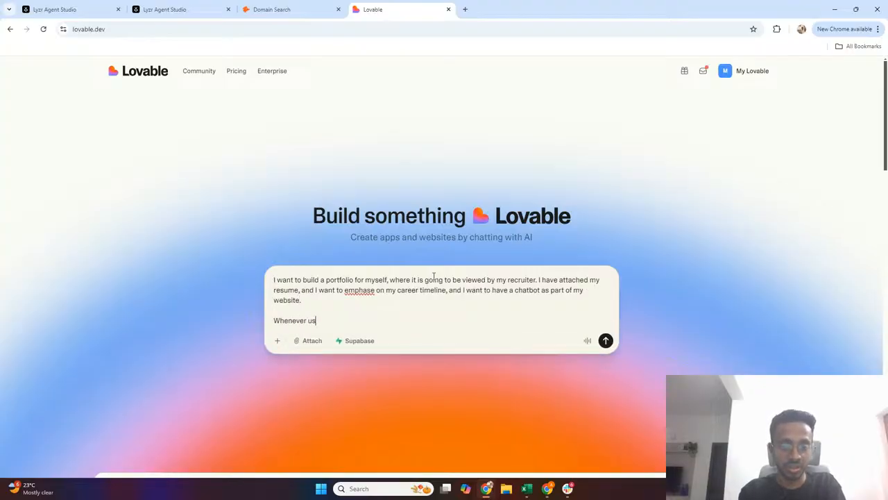
{"action": "key", "text": "BackSpace"}
{"action": "key", "text": "BackSpace"}
{"action": "key", "text": "BackSpace"}
{"action": "type", "text": "asks"}
{"action": "key", "text": "BackSpace"}
{"action": "key", "text": "BackSpace"}
{"action": "key", "text": "BackSpace"}
{"action": "key", "text": "BackSpace"}
{"action": "key", "text": "BackSpace"}
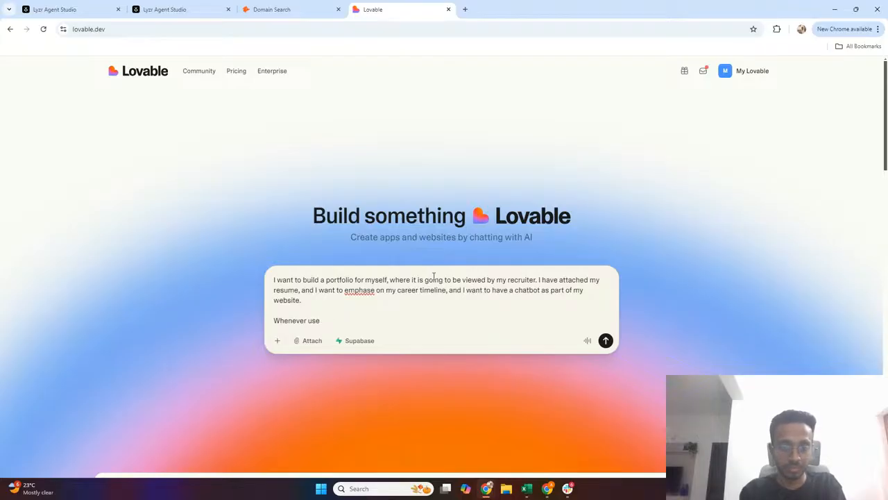
{"action": "type", "text": "r asks a questio"}
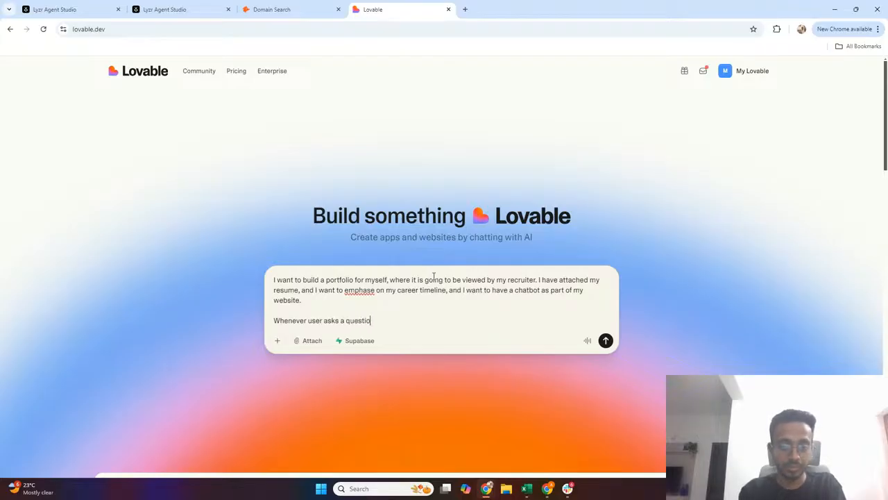
{"action": "type", "text": "n to chatbot,"}
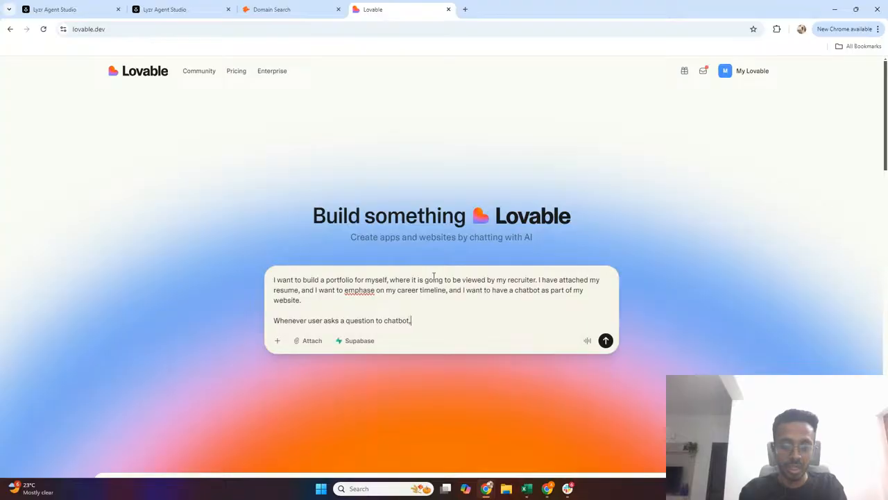
{"action": "type", "text": " it should call the"}
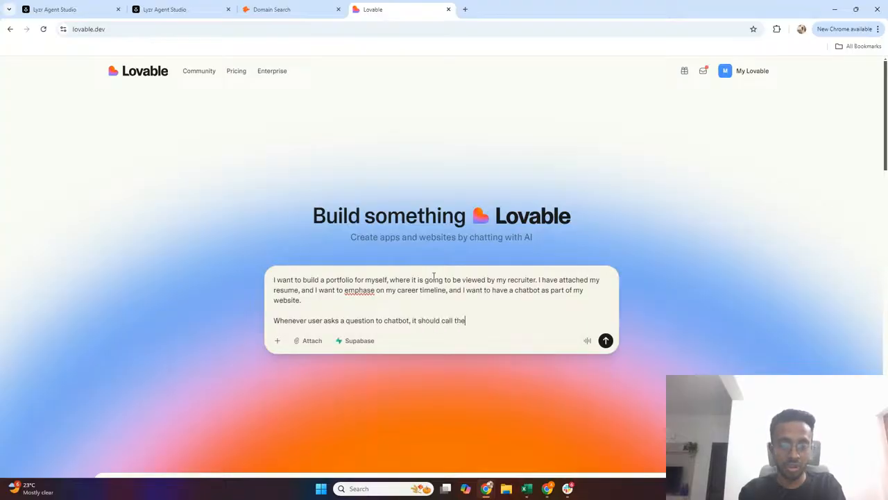
{"action": "type", "text": " following endpoint"}
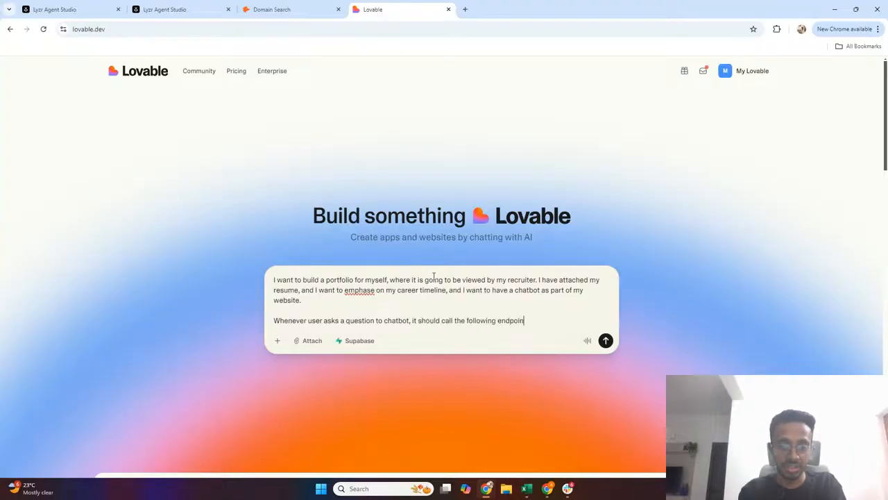
{"action": "type", "text": ":"}
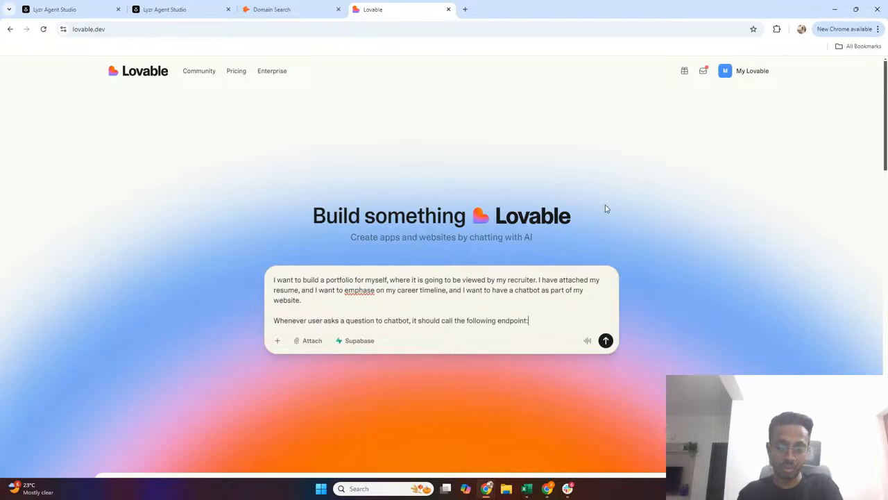
{"action": "key", "text": "shift+Return"}
{"action": "type", "text": "https://lovable.dev"}
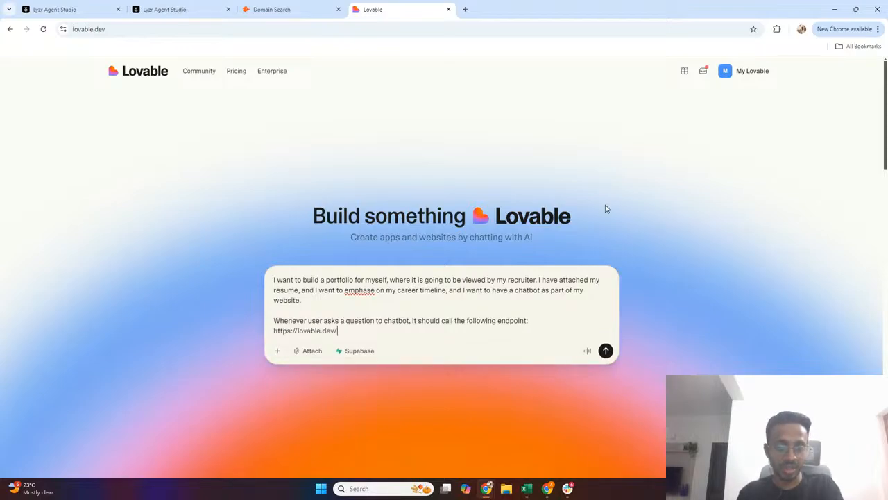
{"action": "key", "text": "BackSpace"}
{"action": "key", "text": "BackSpace"}
{"action": "key", "text": "BackSpace"}
{"action": "key", "text": "BackSpace"}
{"action": "key", "text": "BackSpace"}
{"action": "key", "text": "BackSpace"}
{"action": "key", "text": "BackSpace"}
{"action": "key", "text": "BackSpace"}
{"action": "key", "text": "BackSpace"}
{"action": "key", "text": "BackSpace"}
{"action": "key", "text": "BackSpace"}
{"action": "key", "text": "BackSpace"}
{"action": "key", "text": "BackSpace"}
{"action": "key", "text": "BackSpace"}
{"action": "key", "text": "BackSpace"}
{"action": "key", "text": "BackSpace"}
{"action": "key", "text": "BackSpace"}
{"action": "key", "text": "BackSpace"}
{"action": "key", "text": "BackSpace"}
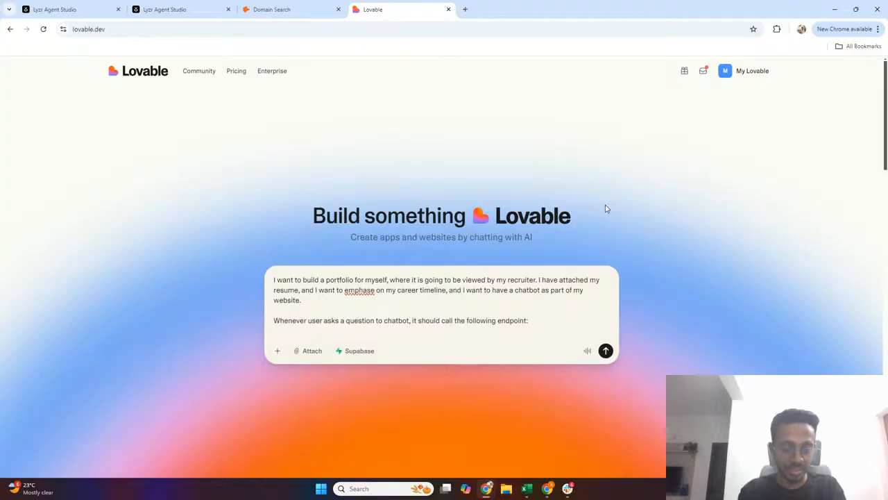
Step: Paste the copied curl inference request, including its API key, from the clipboard history below the endpoint sentence
{"action": "key", "text": "super+v"}
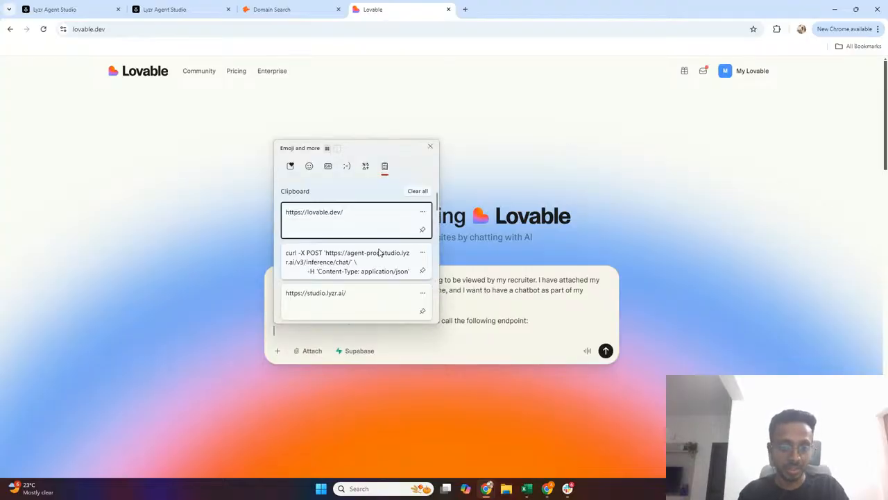
{"action": "left_click", "coordinate": [363, 261]}
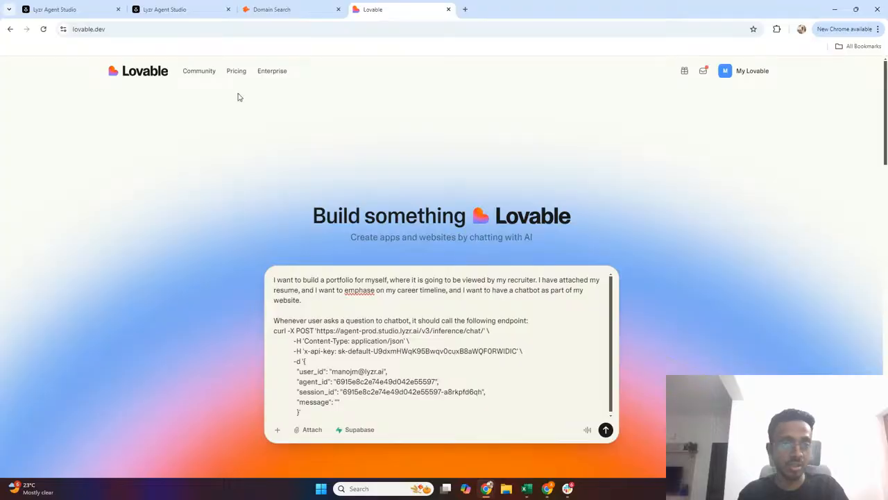
Step: Copy the Personal Portfolio agent's inference request again in Lyzr Agent Studio, then return to the Lovable prompt
{"action": "left_click", "coordinate": [96, 9]}
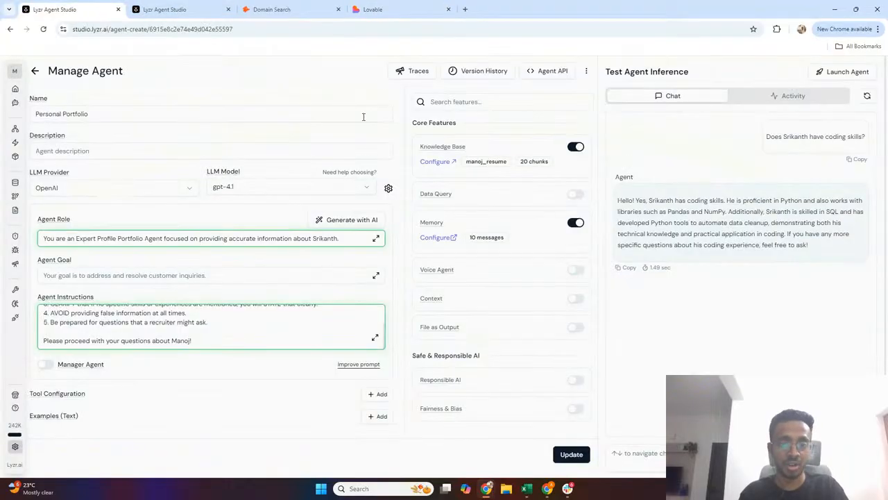
{"action": "left_click", "coordinate": [553, 74]}
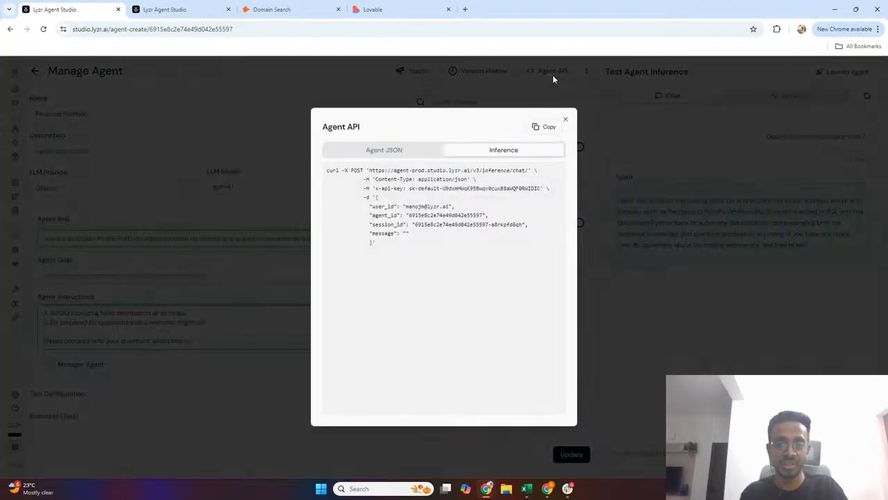
{"action": "left_click", "coordinate": [555, 127]}
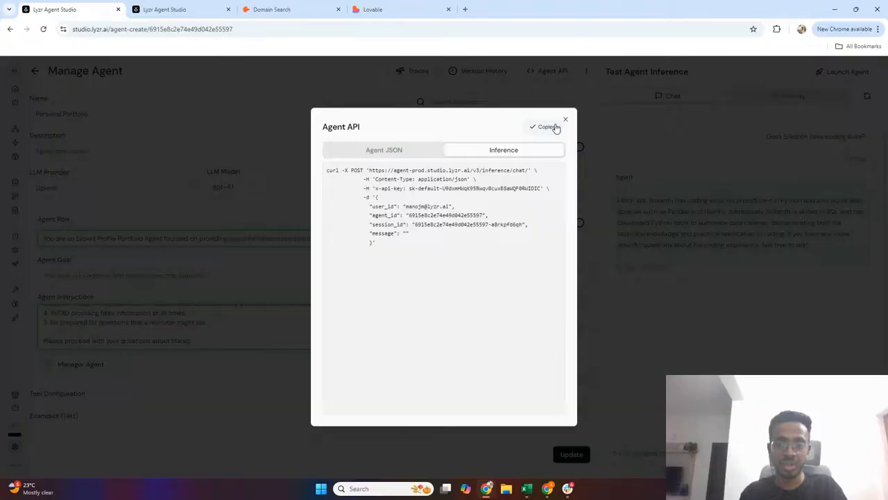
{"action": "left_click", "coordinate": [566, 121]}
{"action": "left_click", "coordinate": [412, 17]}
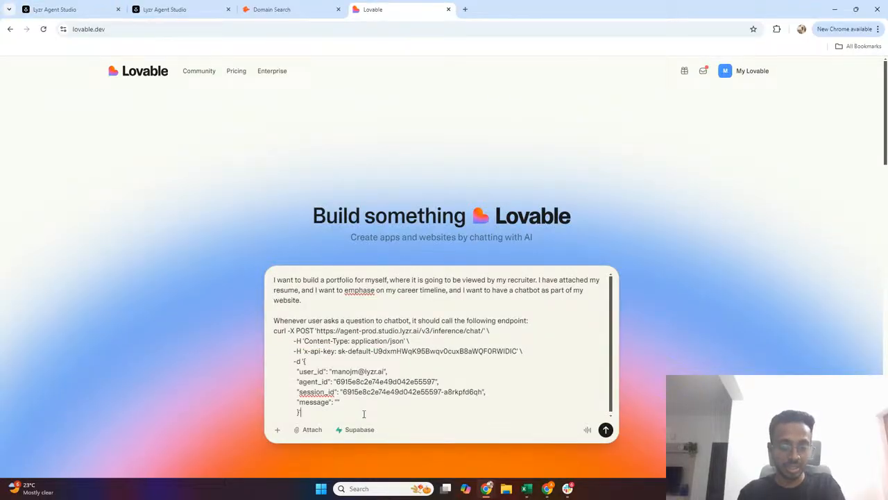
Step: Add a separate paragraph below the curl request: "It gives you answer in markdown format, so format accordingly.", followed by a blank line
{"action": "key", "text": "shift+Return"}
{"action": "key", "text": "shift+Return"}
{"action": "type", "text": "It"}
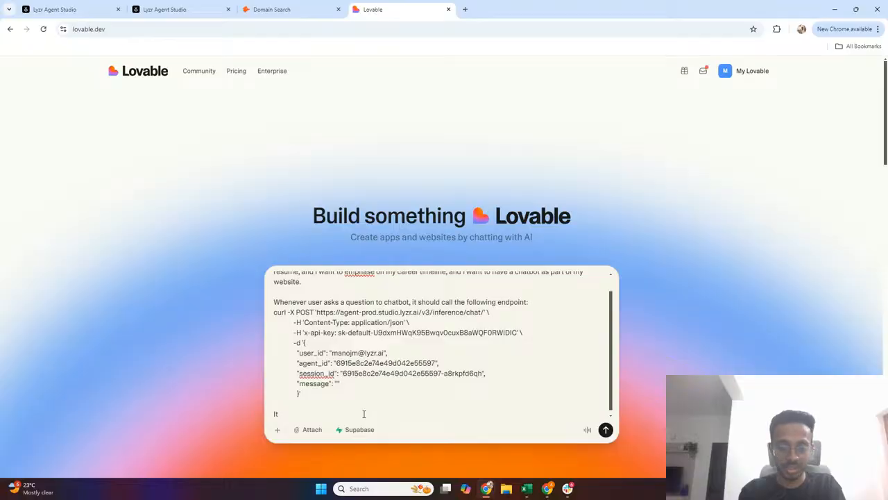
{"action": "type", "text": " gives you an"}
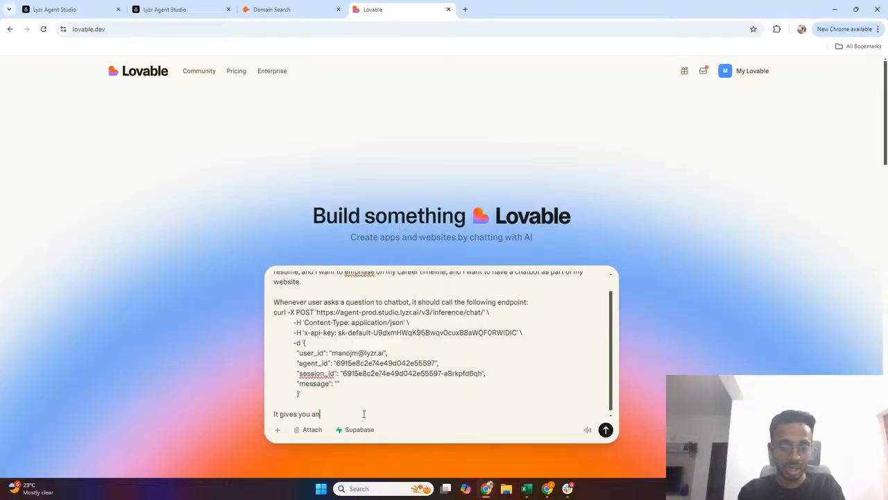
{"action": "type", "text": "swer in markdown"}
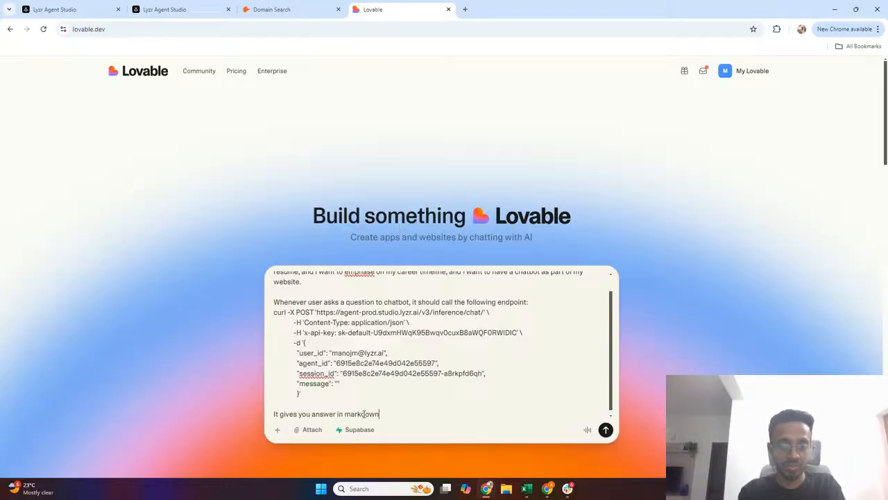
{"action": "type", "text": " format, so"}
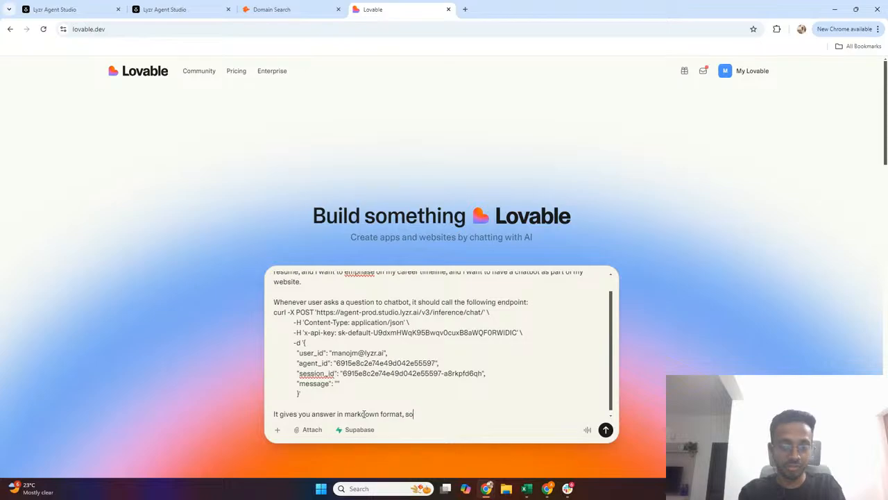
{"action": "type", "text": " foram"}
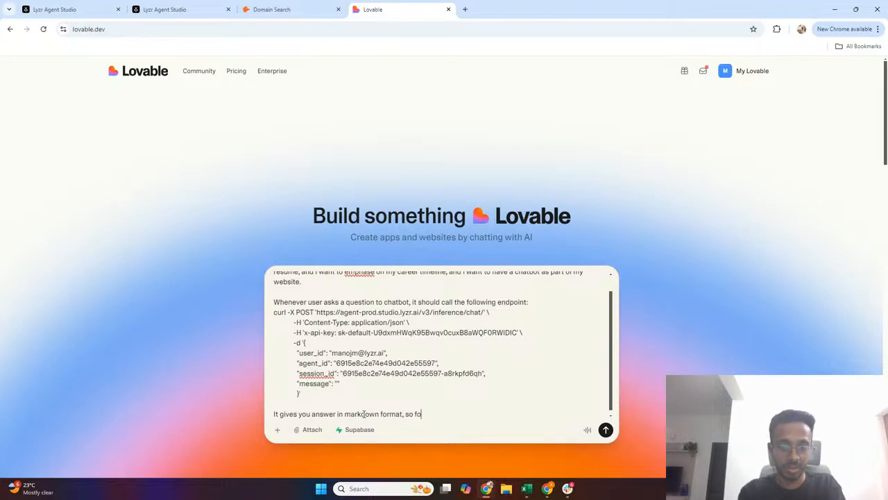
{"action": "type", "text": "rmat accordingly"}
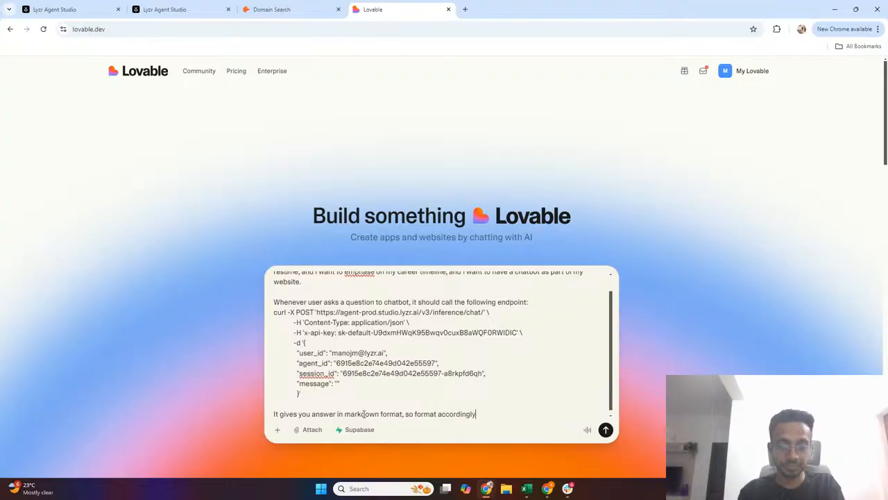
{"action": "type", "text": "."}
{"action": "key", "text": "shift+Return"}
{"action": "key", "text": "shift+Return"}
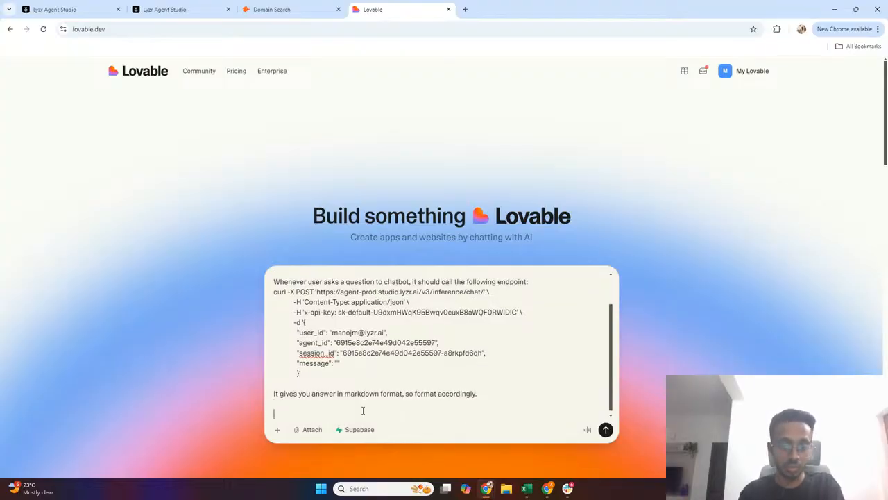
Step: Finish the prompt with the line "Follow dark color theme with minimal colors" and review the full text
{"action": "scroll", "coordinate": [375, 360], "scroll_direction": "up", "scroll_amount": 1}
{"action": "scroll", "coordinate": [374, 360], "scroll_direction": "down", "scroll_amount": 1}
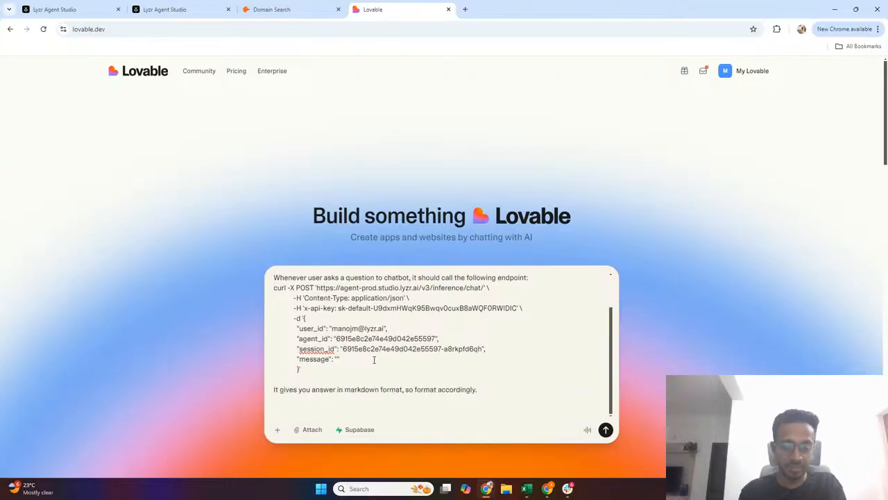
{"action": "type", "text": "Fol"}
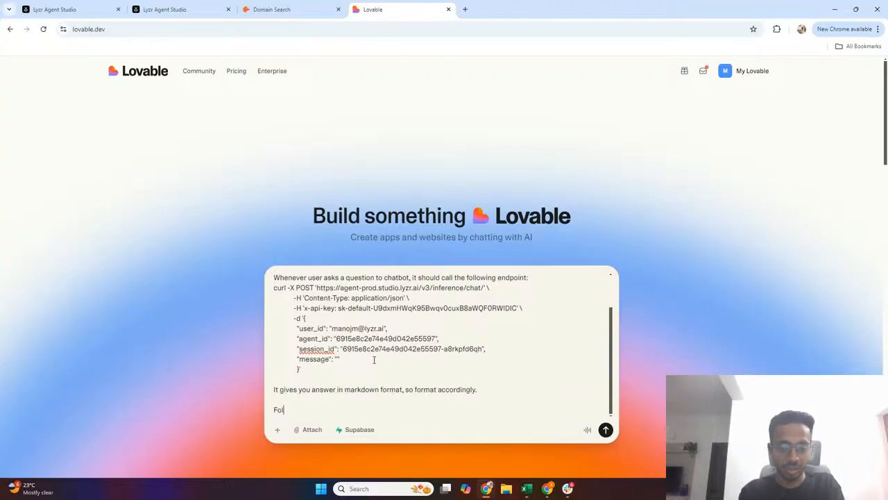
{"action": "type", "text": "low dark colo"}
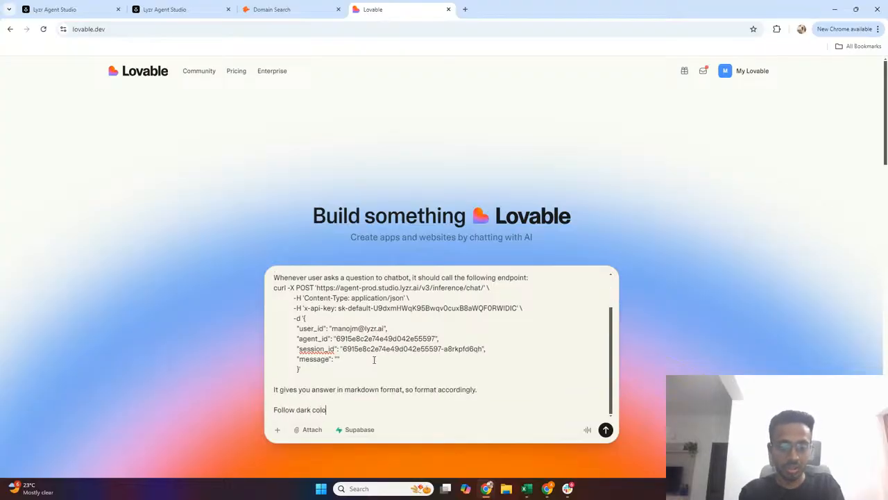
{"action": "type", "text": "r theme with mini"}
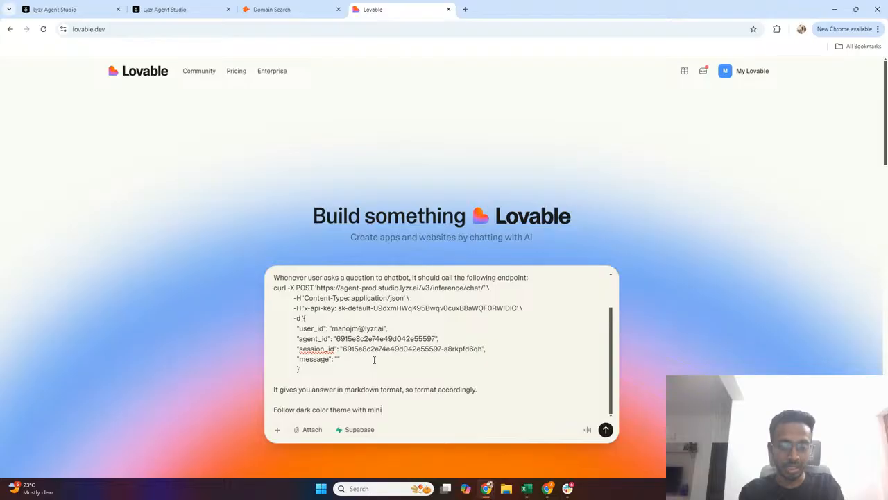
{"action": "type", "text": "mal colors"}
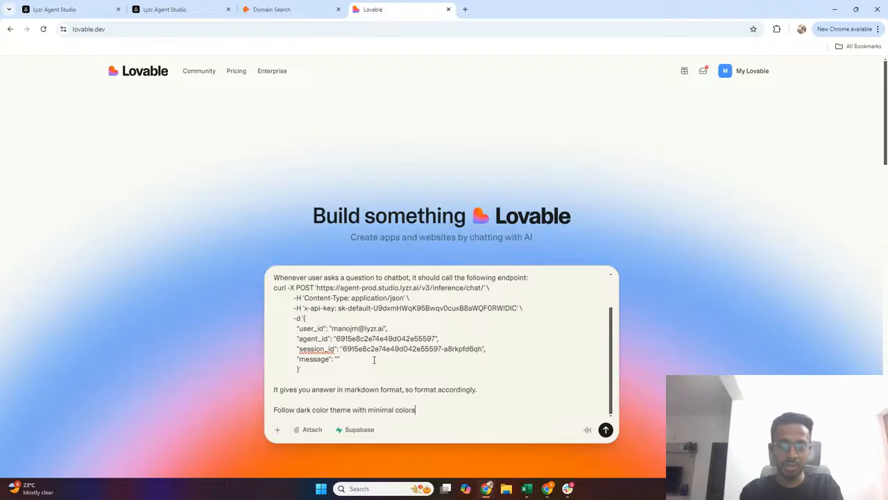
{"action": "scroll", "coordinate": [378, 356], "scroll_direction": "up", "scroll_amount": 2}
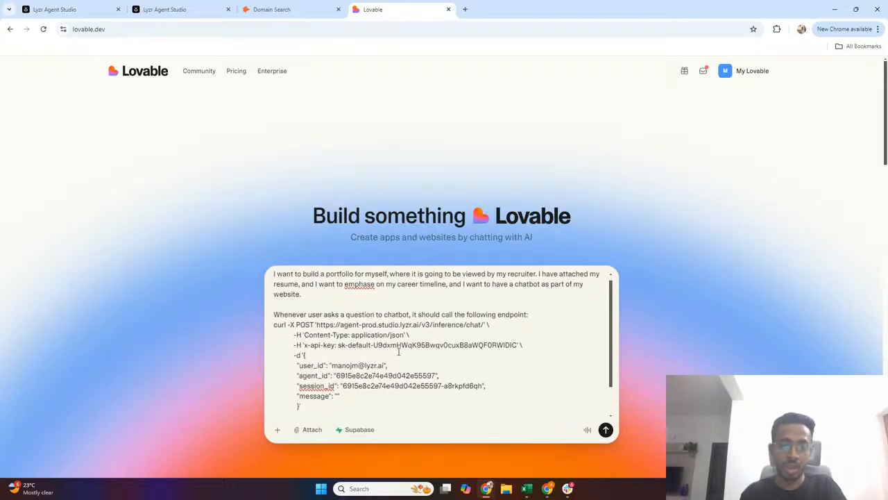
{"action": "scroll", "coordinate": [399, 351], "scroll_direction": "down", "scroll_amount": 2}
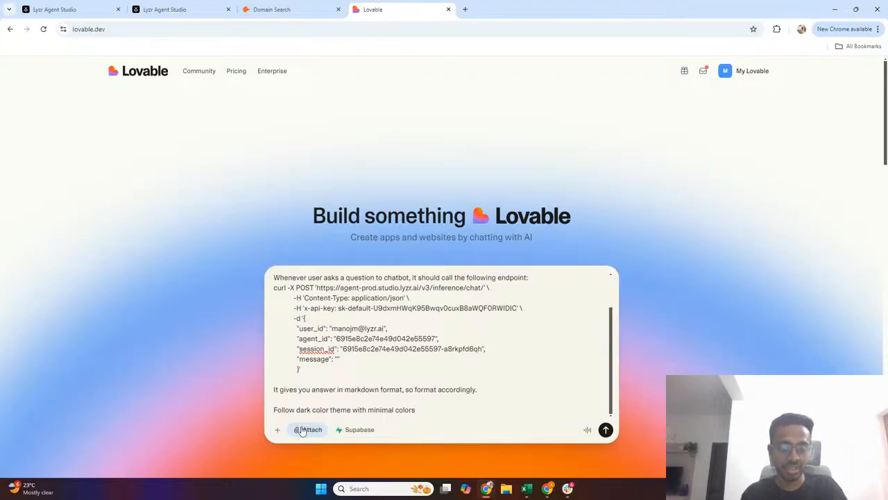
Step: Attach the resume PDF dated 10/7/2025 from the Downloads folder to the prompt and submit it to start the build
{"action": "mouse_move", "coordinate": [302, 431]}
{"action": "left_click", "coordinate": [313, 402]}
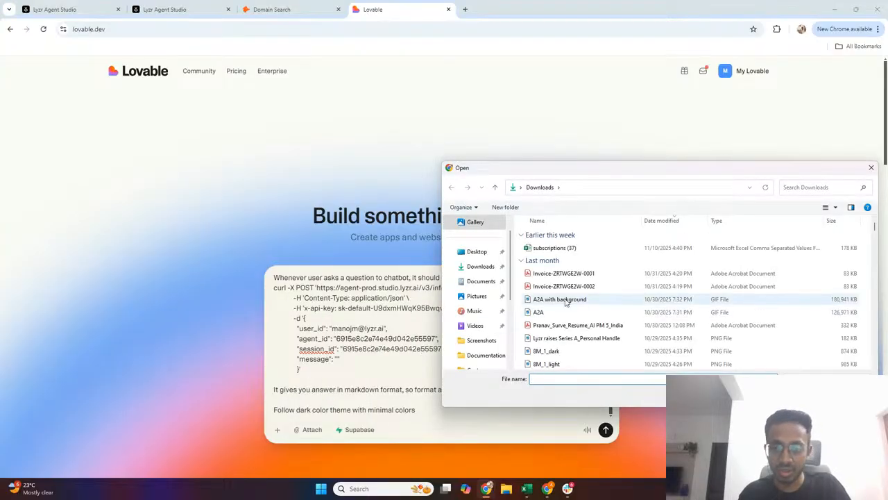
{"action": "scroll", "coordinate": [595, 336], "scroll_direction": "down", "scroll_amount": 2}
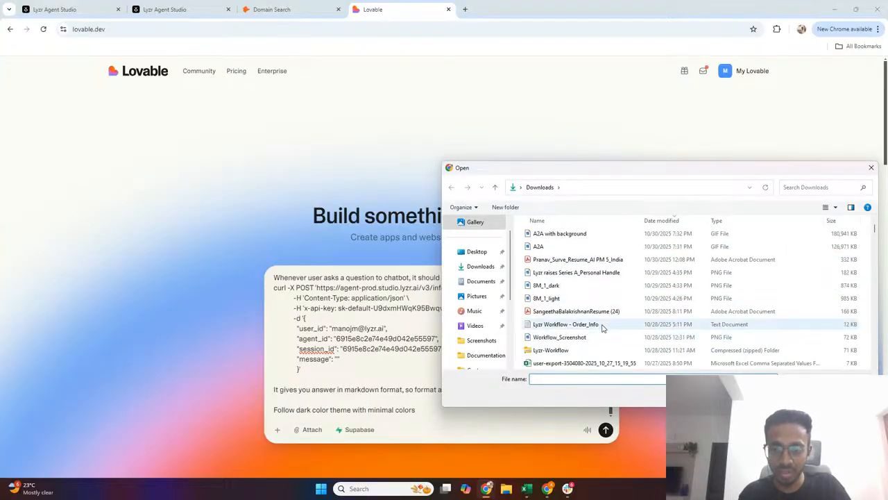
{"action": "scroll", "coordinate": [602, 327], "scroll_direction": "down", "scroll_amount": 5}
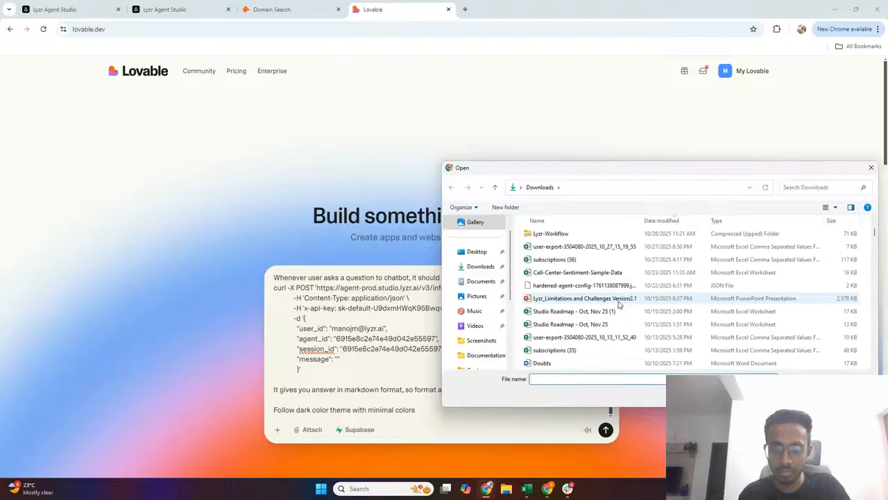
{"action": "scroll", "coordinate": [618, 306], "scroll_direction": "down", "scroll_amount": 1}
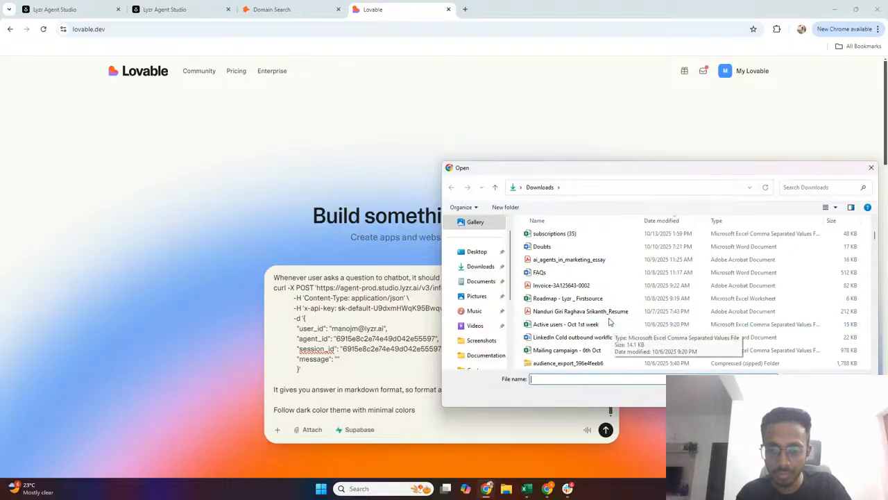
{"action": "left_click", "coordinate": [608, 313]}
{"action": "left_click", "coordinate": [607, 318]}
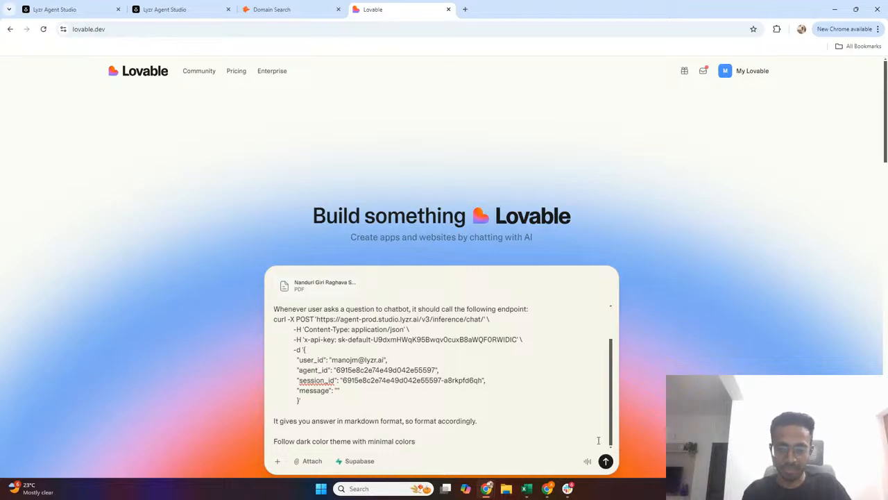
{"action": "left_click", "coordinate": [605, 462]}
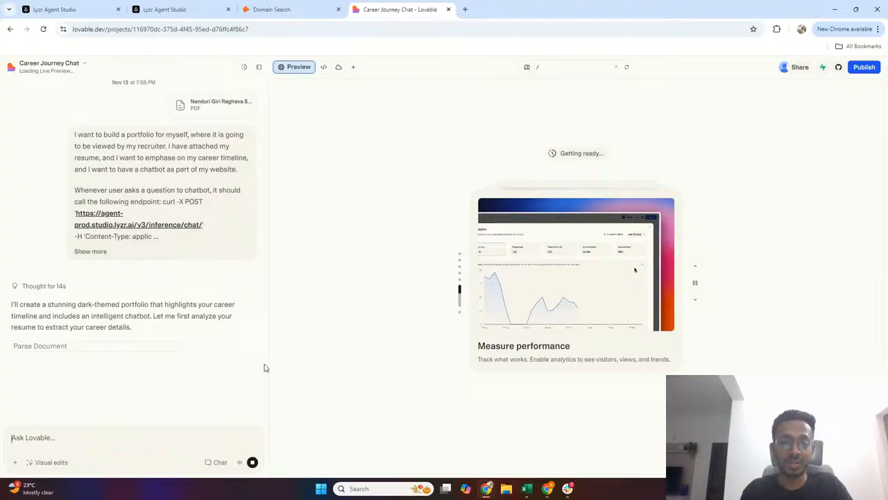
{"action": "left_click", "coordinate": [466, 10]}
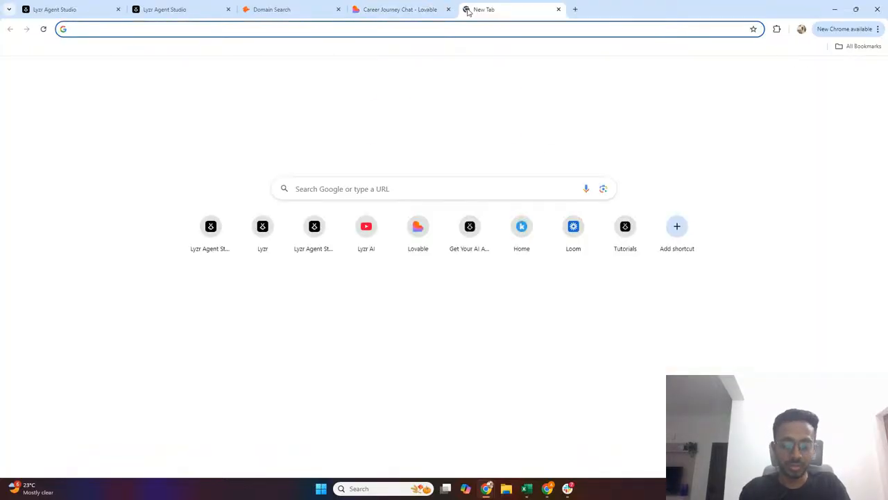
{"action": "type", "text": "lovable.dev"}
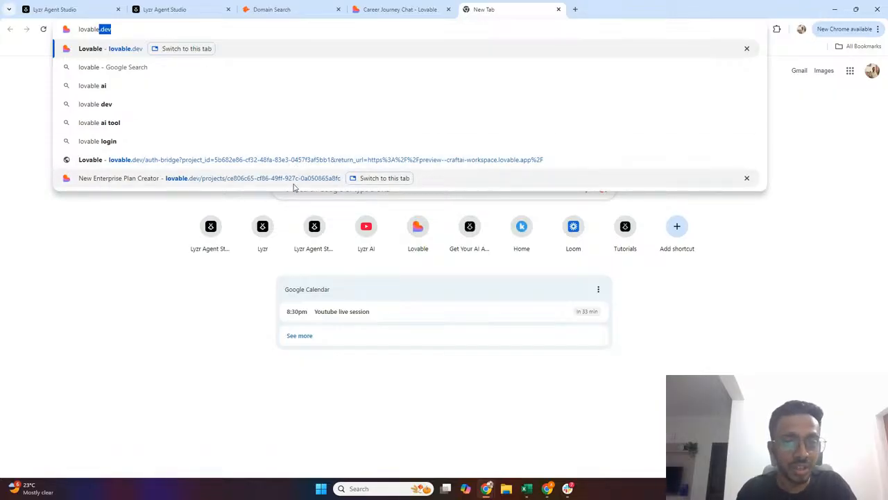
{"action": "left_click", "coordinate": [392, 10]}
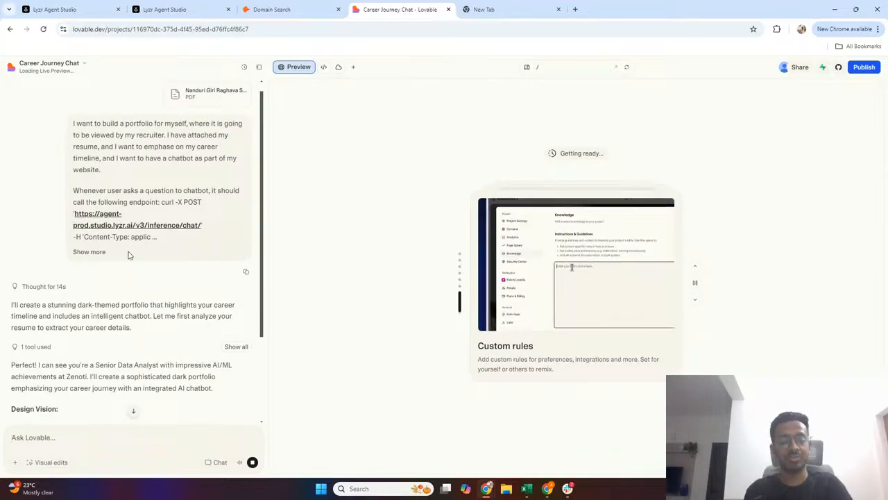
Step: Review the build progress, check the YouTube Studio live chat, and expand the list of edited files in the Lovable project
{"action": "scroll", "coordinate": [129, 253], "scroll_direction": "down", "scroll_amount": 3}
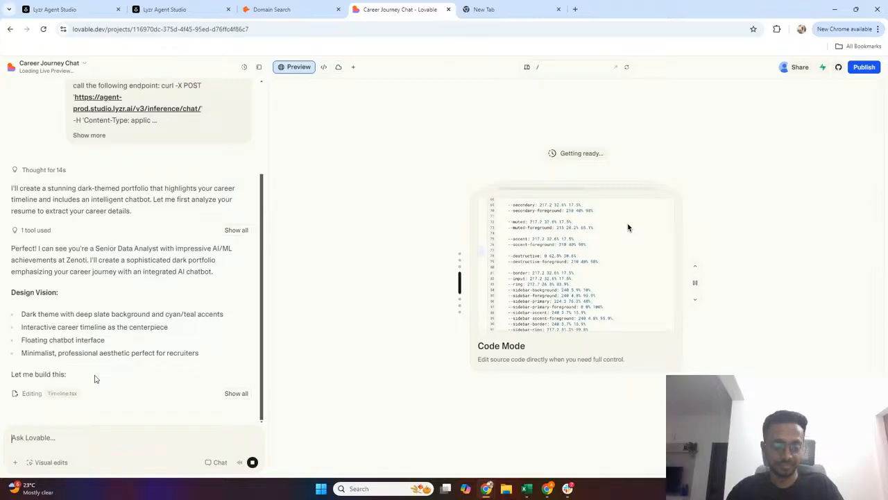
{"action": "key", "text": "alt+Tab"}
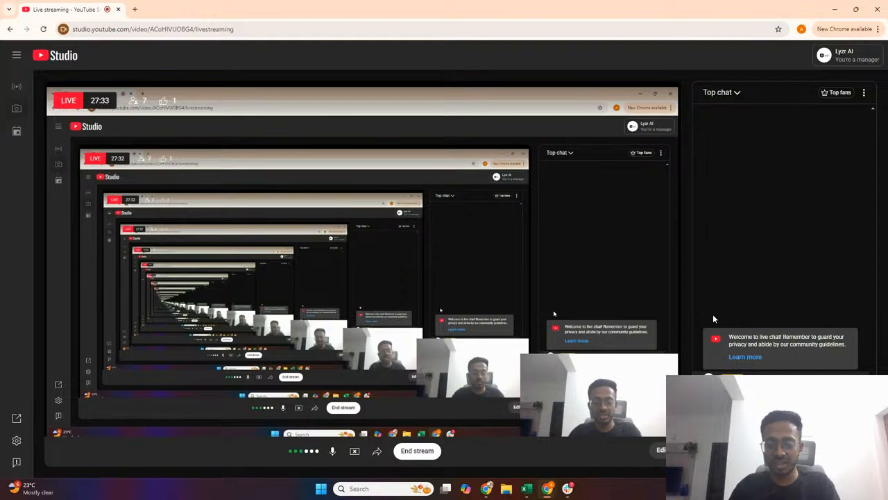
{"action": "key", "text": "alt+Tab"}
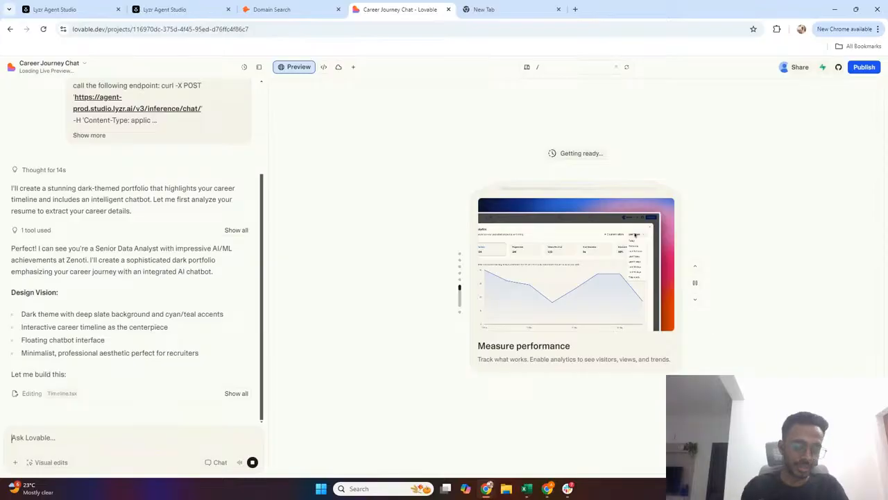
{"action": "left_click", "coordinate": [240, 395]}
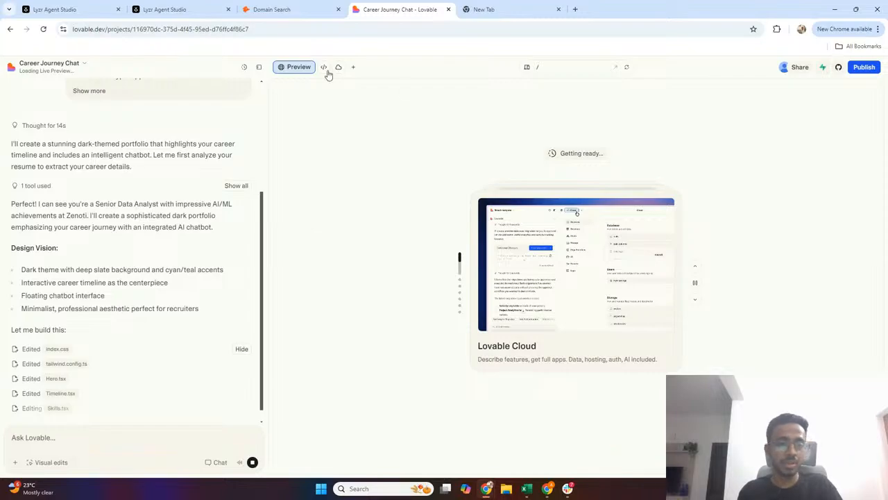
Step: Switch to Lyzr Agent Studio, open its tools configuration and bring up the options for adding a custom tool
{"action": "left_click", "coordinate": [198, 11]}
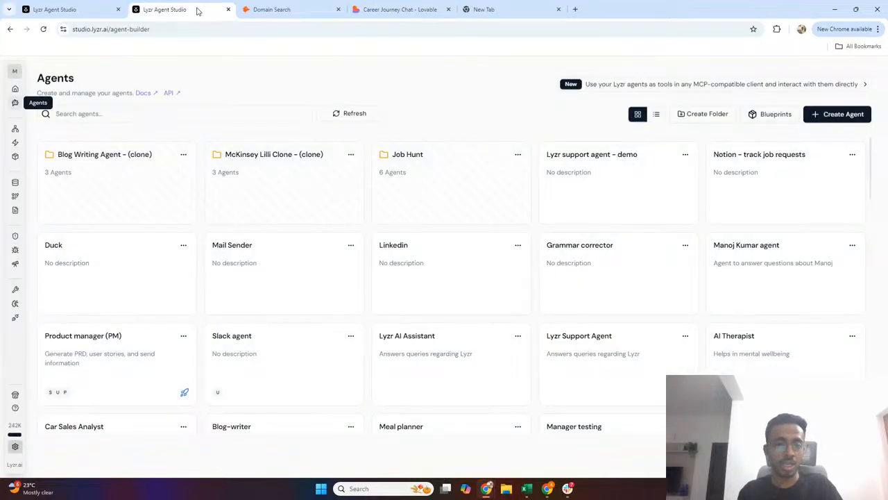
{"action": "mouse_move", "coordinate": [21, 98]}
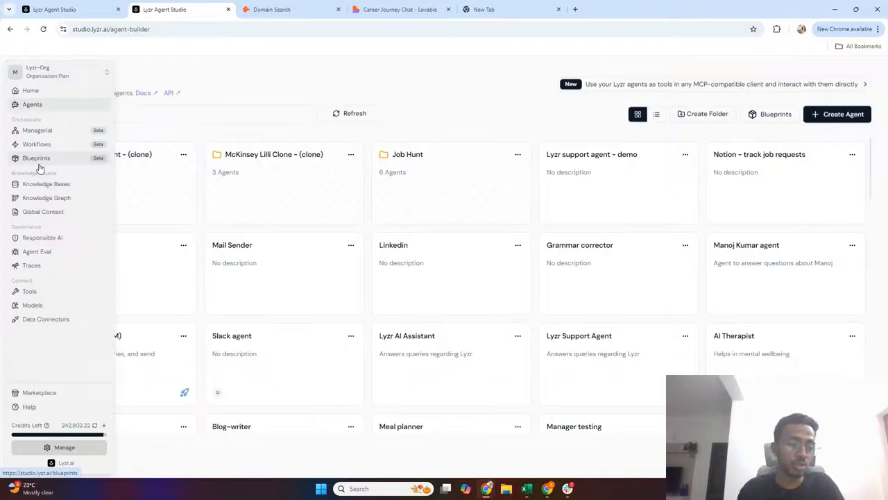
{"action": "left_click", "coordinate": [45, 292]}
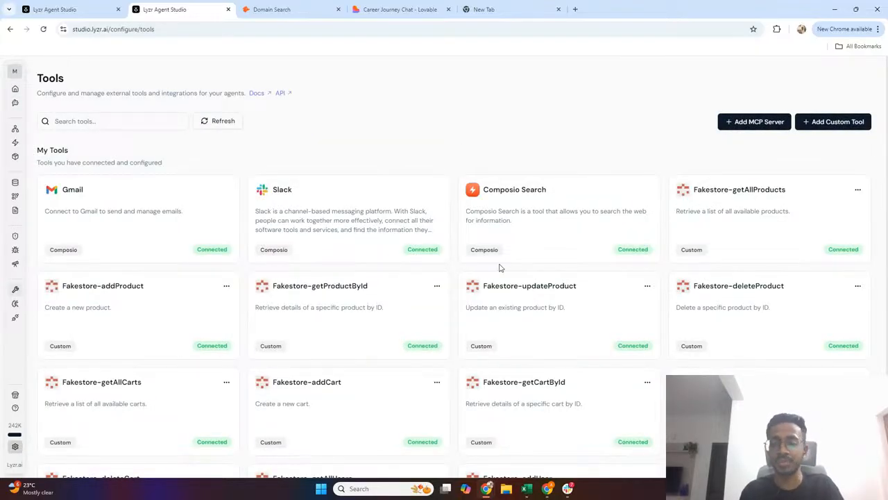
{"action": "left_click", "coordinate": [819, 123]}
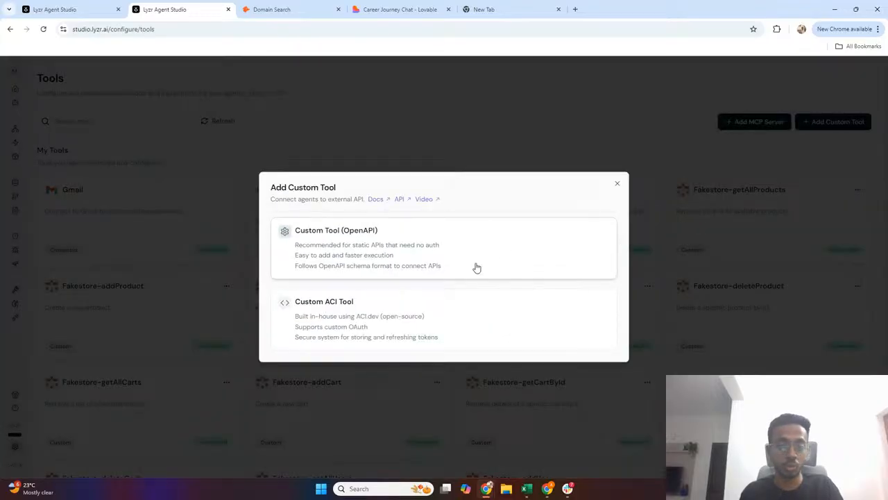
Step: Dismiss the custom tool options and look through the connected tools and the tools available to add
{"action": "left_click", "coordinate": [686, 277]}
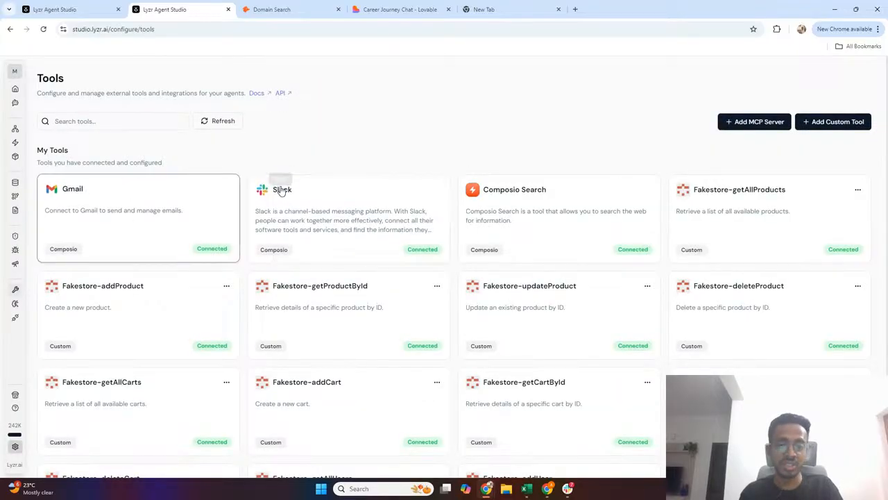
{"action": "scroll", "coordinate": [294, 220], "scroll_direction": "down", "scroll_amount": 10}
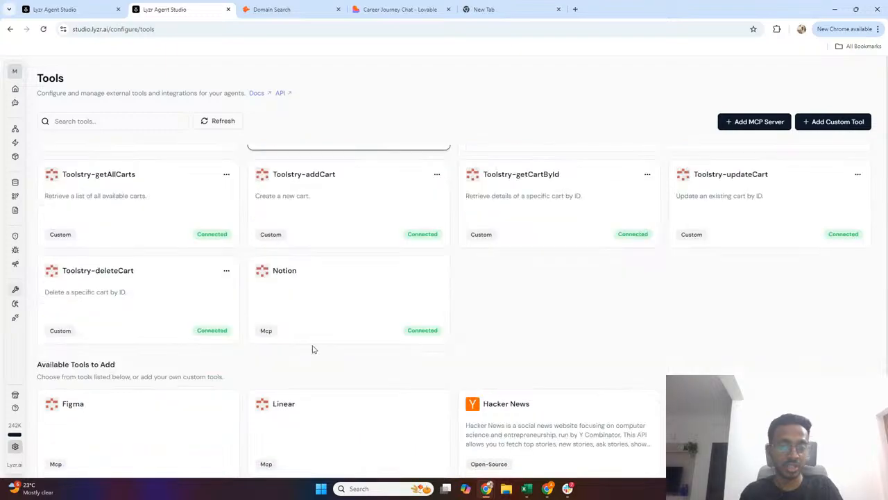
{"action": "scroll", "coordinate": [312, 349], "scroll_direction": "down", "scroll_amount": 7}
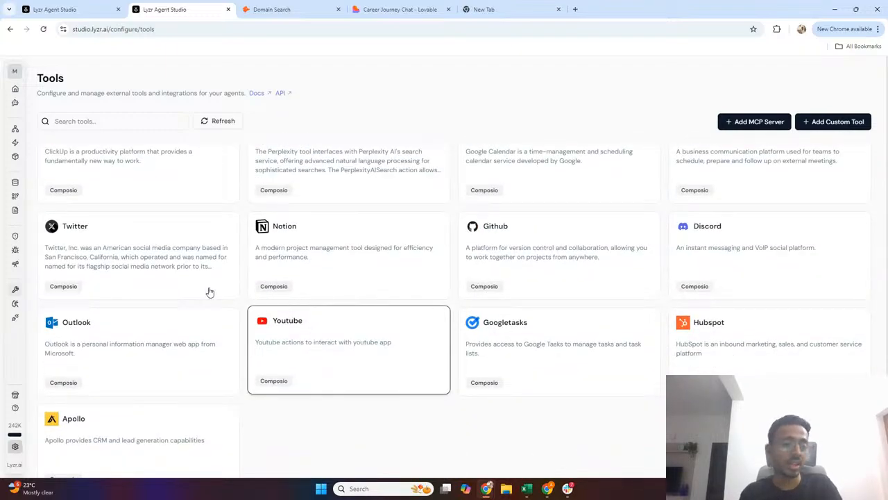
Step: Open the Managerial orchestration canvas, add the Product manager agent from the agent library and position its node higher above its sub agents
{"action": "mouse_move", "coordinate": [54, 170]}
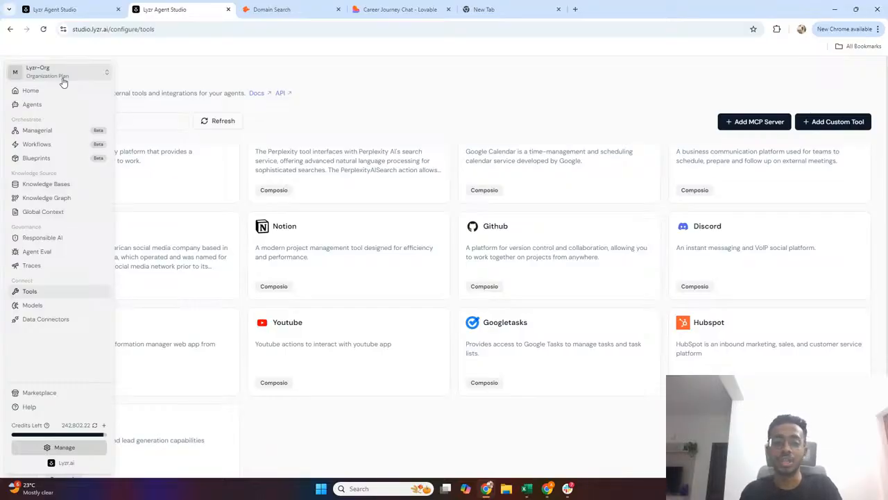
{"action": "left_click", "coordinate": [46, 134]}
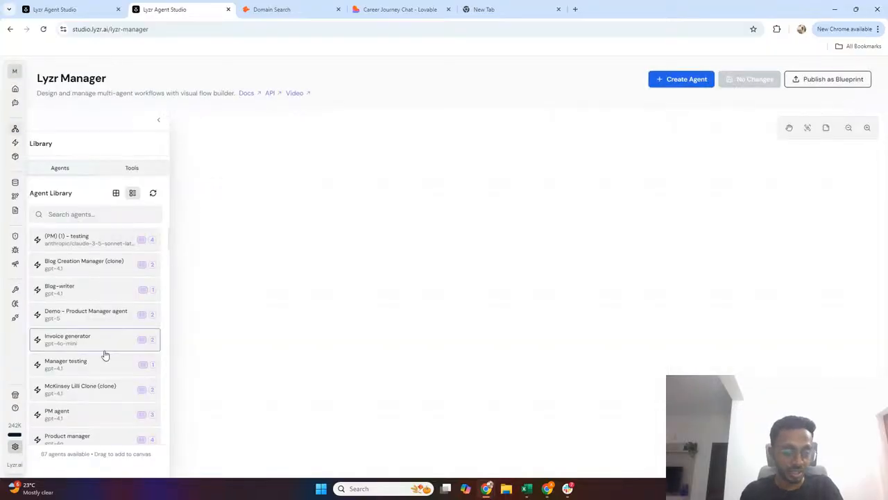
{"action": "scroll", "coordinate": [105, 353], "scroll_direction": "down", "scroll_amount": 1}
{"action": "left_click_drag", "start_coordinate": [100, 382], "coordinate": [464, 240]}
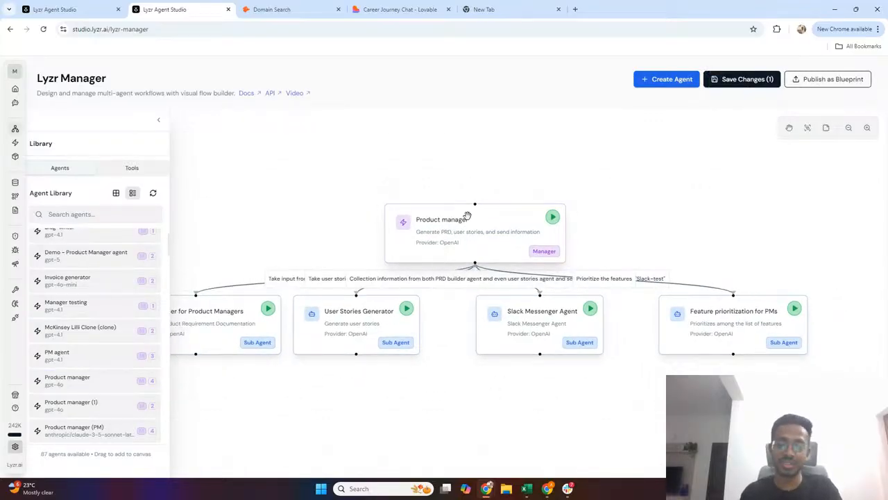
{"action": "left_click_drag", "start_coordinate": [467, 216], "coordinate": [471, 155]}
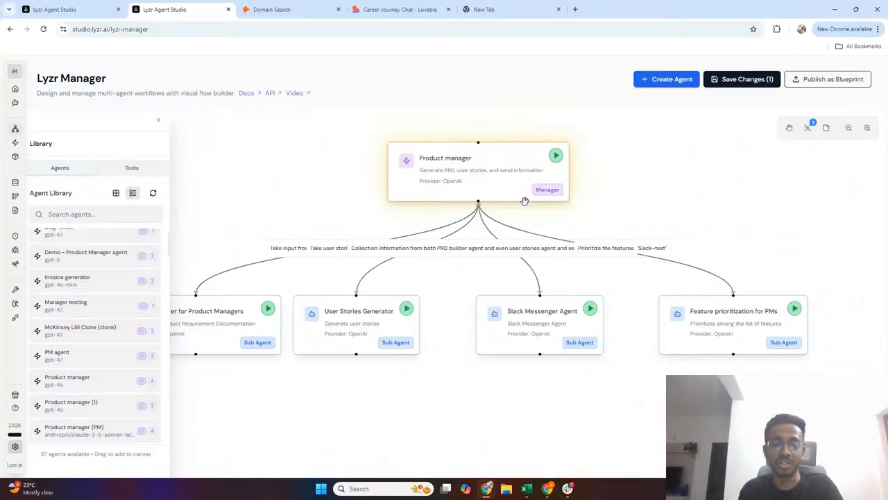
Step: Open the Product Manager workflow from the multi-agent workflows and view its full agent graph
{"action": "mouse_move", "coordinate": [28, 253]}
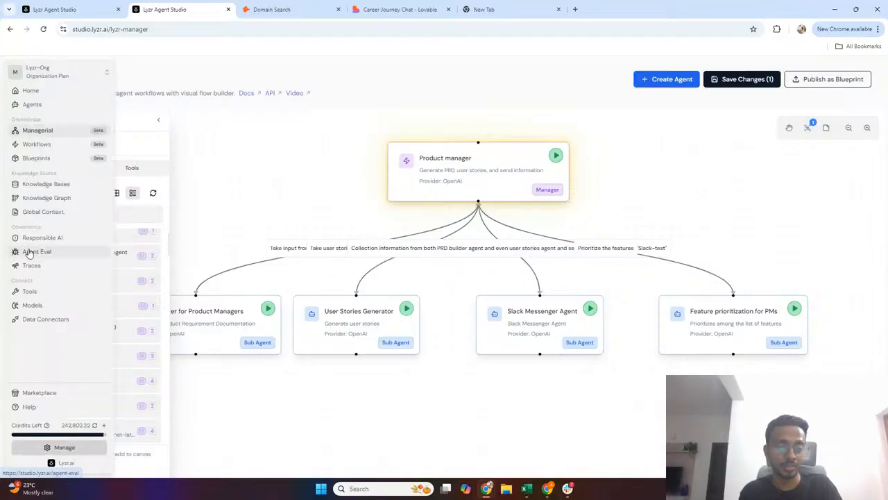
{"action": "left_click", "coordinate": [38, 144]}
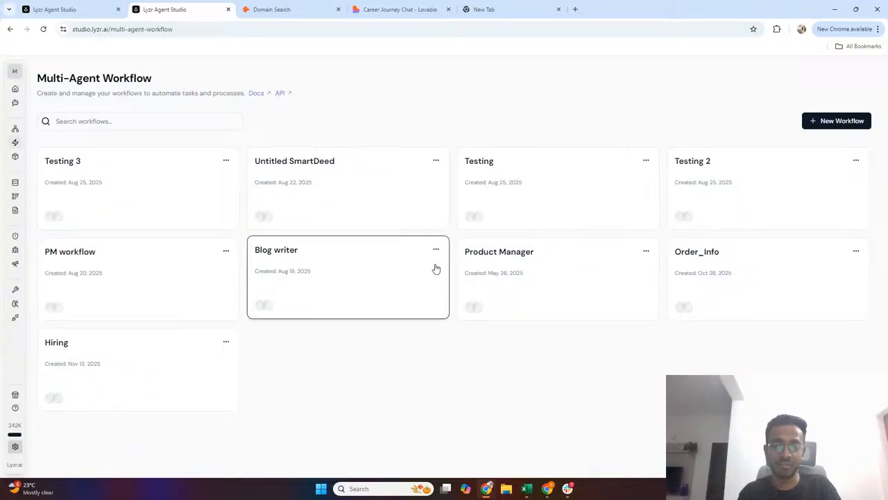
{"action": "left_click", "coordinate": [507, 288]}
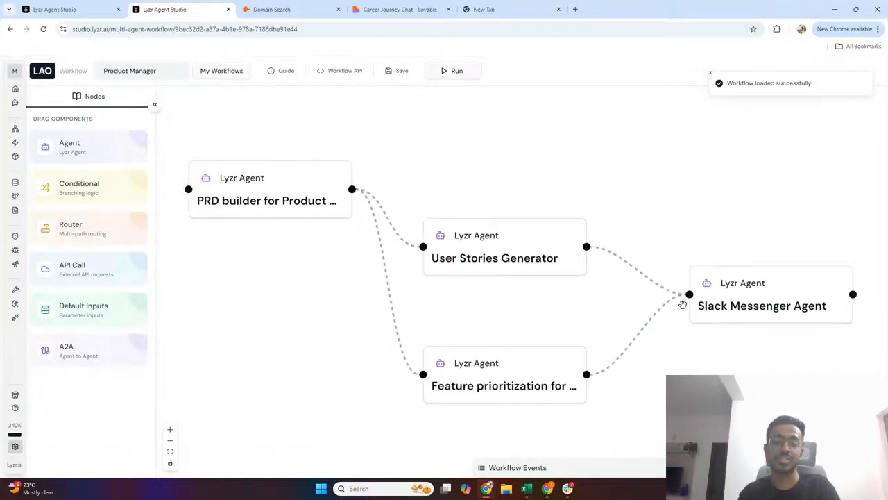
{"action": "scroll", "coordinate": [683, 304], "scroll_direction": "down", "scroll_amount": 1}
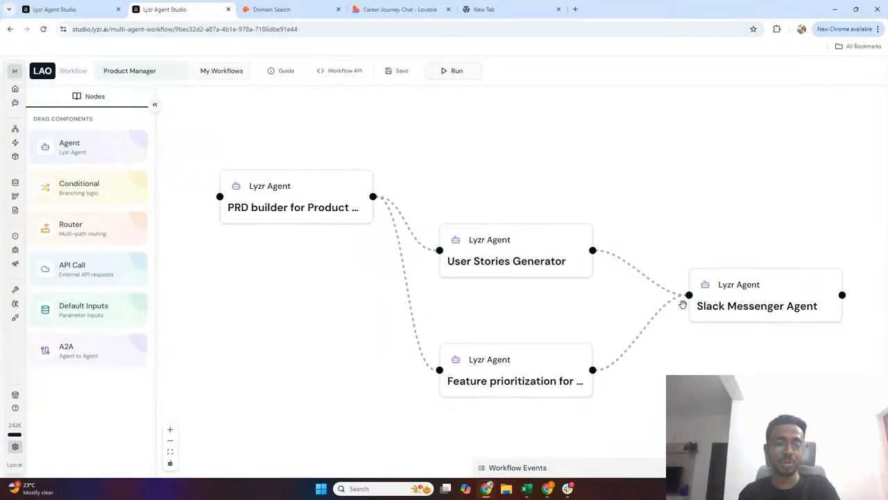
{"action": "mouse_move", "coordinate": [36, 143]}
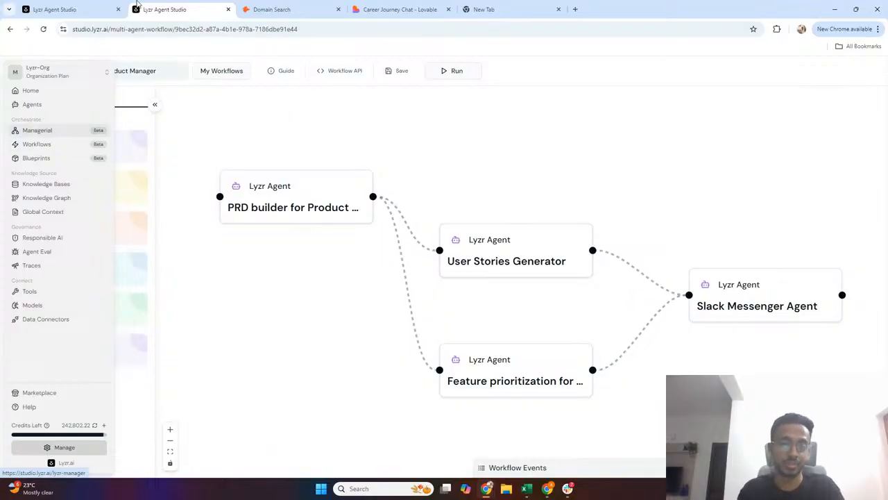
Step: Switch to the Lovable project and review the generated portfolio preview, from the hero and career timeline through skills, projects and footer
{"action": "left_click", "coordinate": [403, 10]}
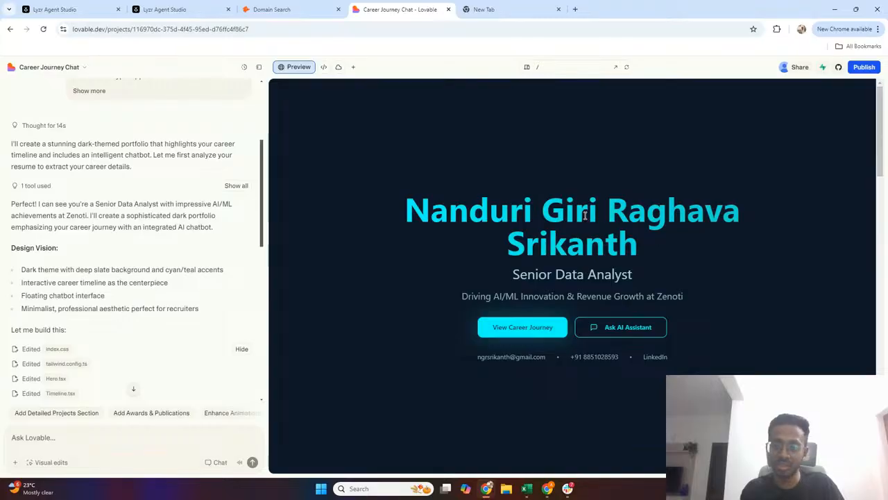
{"action": "scroll", "coordinate": [656, 359], "scroll_direction": "down", "scroll_amount": 3}
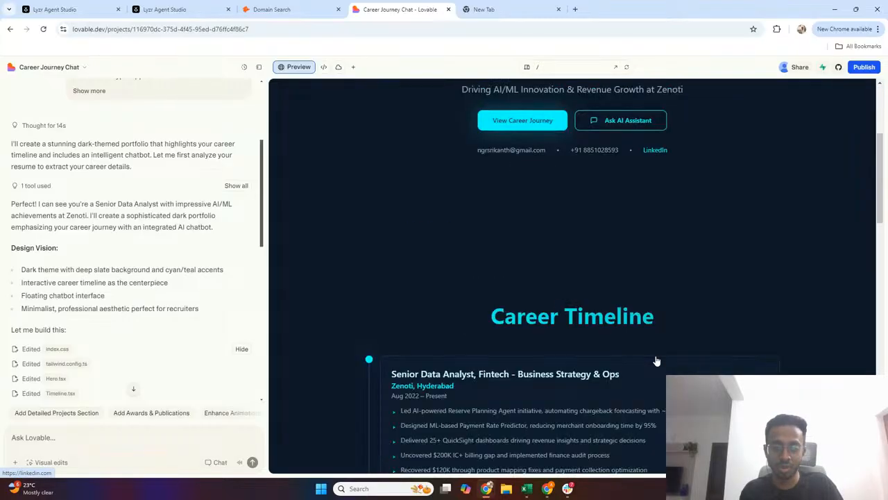
{"action": "scroll", "coordinate": [656, 360], "scroll_direction": "down", "scroll_amount": 3}
{"action": "scroll", "coordinate": [656, 360], "scroll_direction": "down", "scroll_amount": 1}
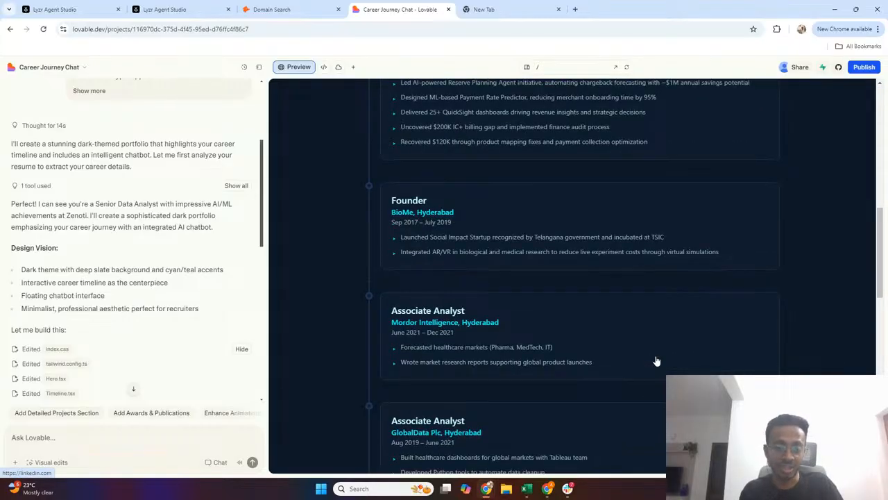
{"action": "scroll", "coordinate": [656, 361], "scroll_direction": "down", "scroll_amount": 2}
{"action": "scroll", "coordinate": [656, 361], "scroll_direction": "down", "scroll_amount": 6}
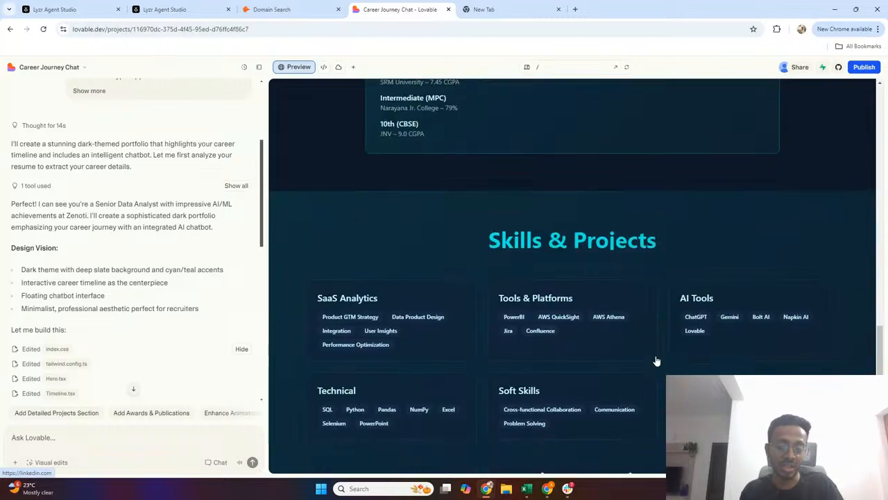
{"action": "scroll", "coordinate": [657, 361], "scroll_direction": "down", "scroll_amount": 1}
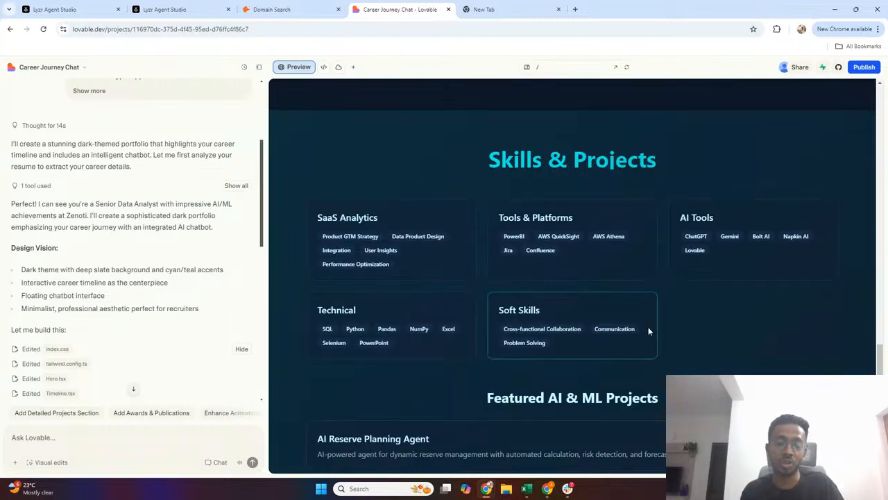
{"action": "scroll", "coordinate": [648, 326], "scroll_direction": "down", "scroll_amount": 2}
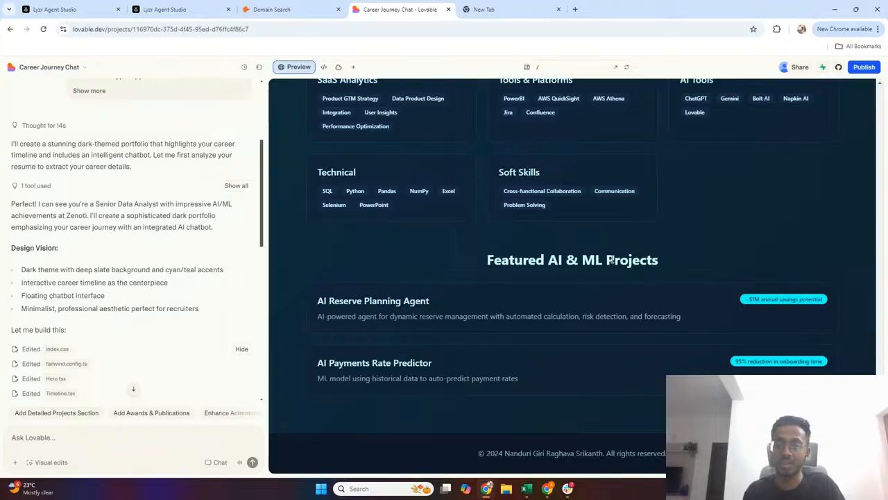
{"action": "scroll", "coordinate": [610, 257], "scroll_direction": "up", "scroll_amount": 5}
{"action": "scroll", "coordinate": [611, 258], "scroll_direction": "up", "scroll_amount": 10}
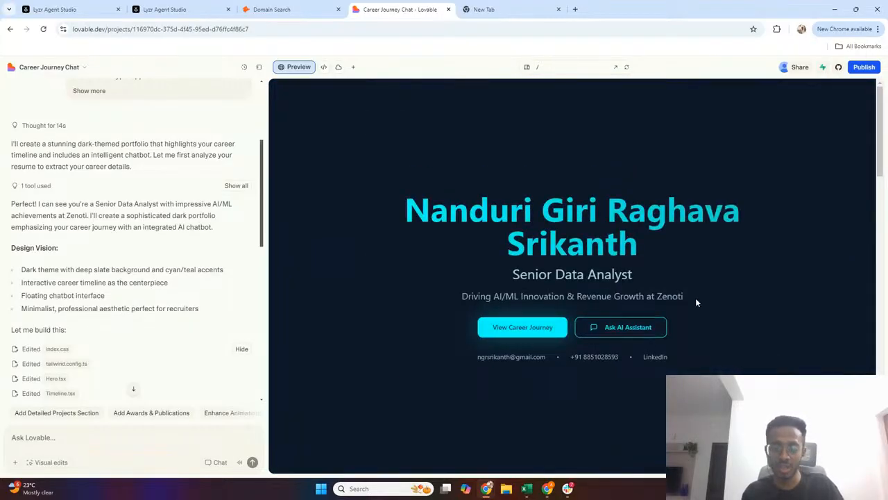
Step: Open the portfolio's AI Assistant chatbot and ask what the resume owner did as a Founder
{"action": "left_click", "coordinate": [653, 327]}
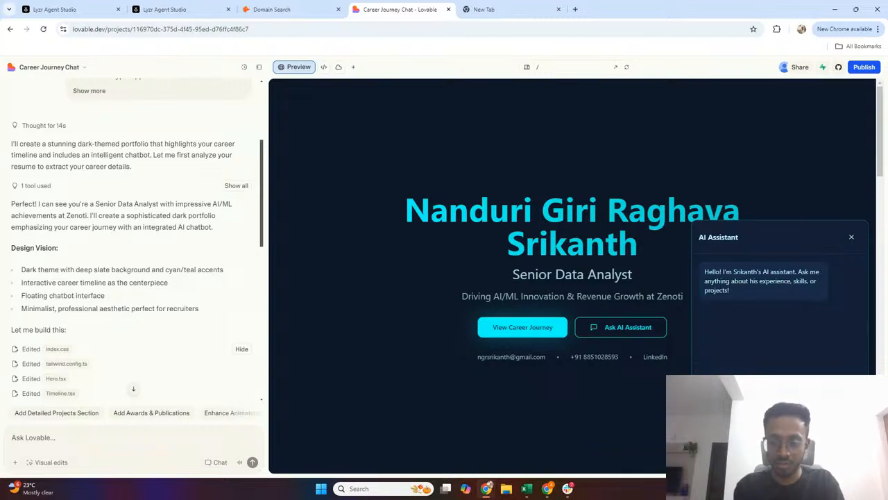
{"action": "key", "text": "Return"}
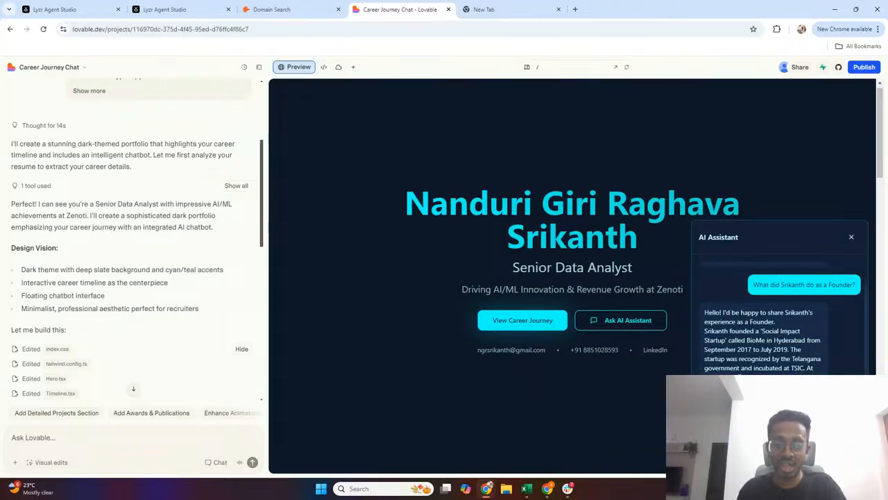
Step: Switch to Lyzr Agent Studio, open the Traces list under monitoring and check the newest Personal Portfolio trace
{"action": "left_click", "coordinate": [203, 6]}
{"action": "mouse_move", "coordinate": [4, 119]}
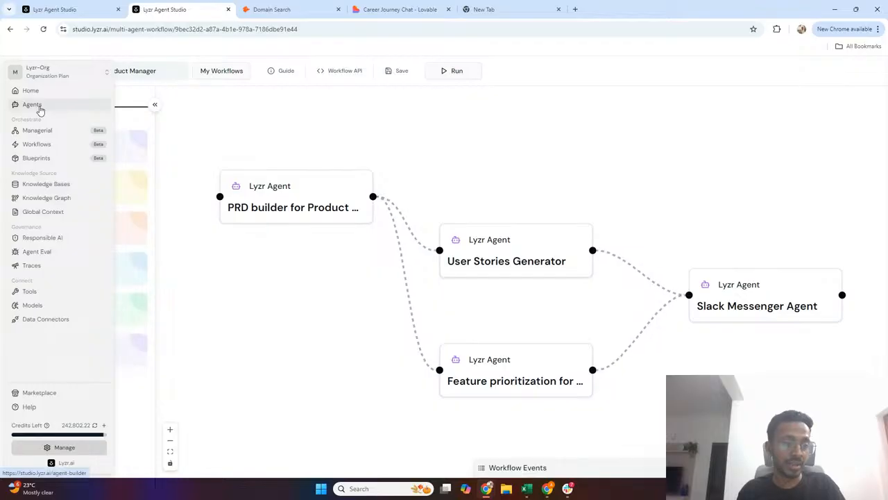
{"action": "left_click", "coordinate": [39, 108]}
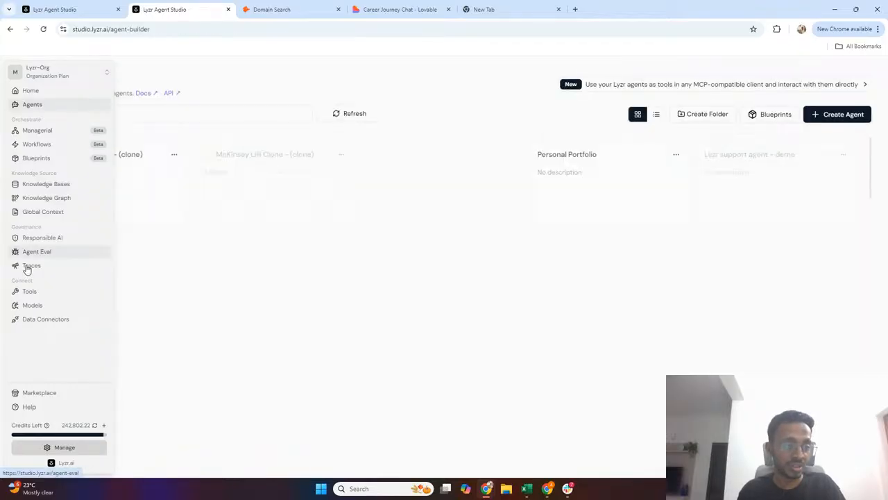
{"action": "left_click", "coordinate": [29, 266]}
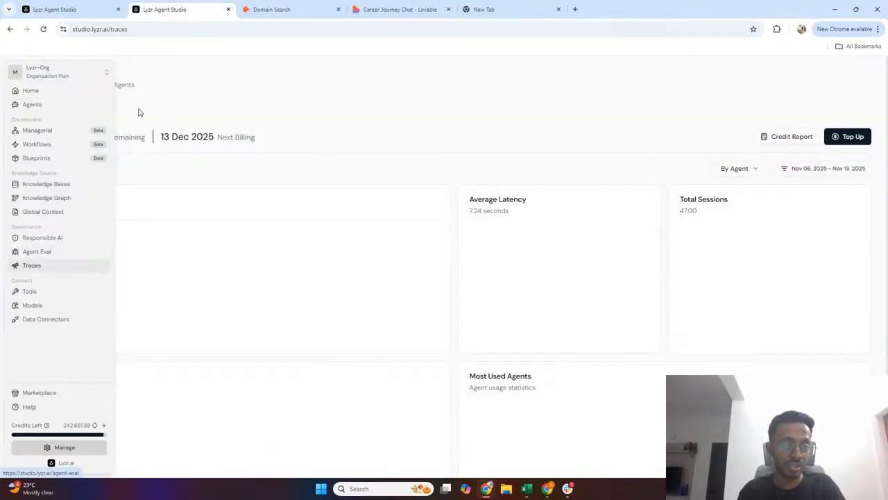
{"action": "left_click", "coordinate": [99, 107]}
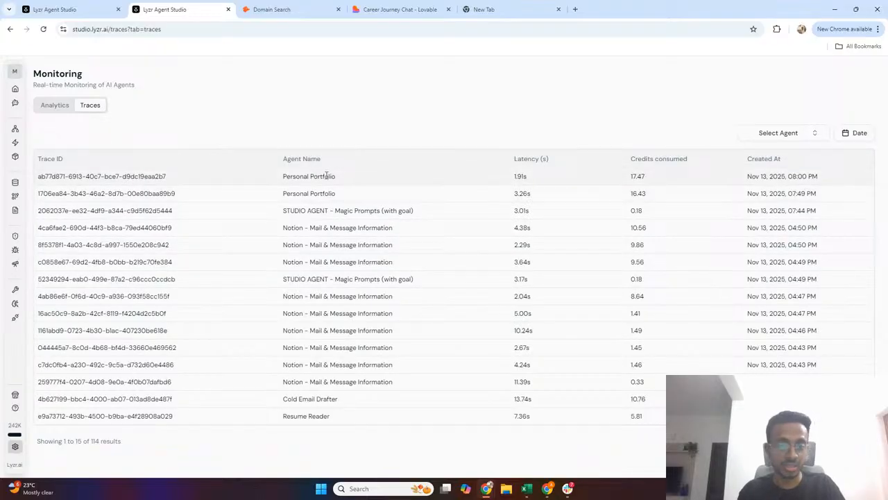
{"action": "left_click", "coordinate": [145, 182]}
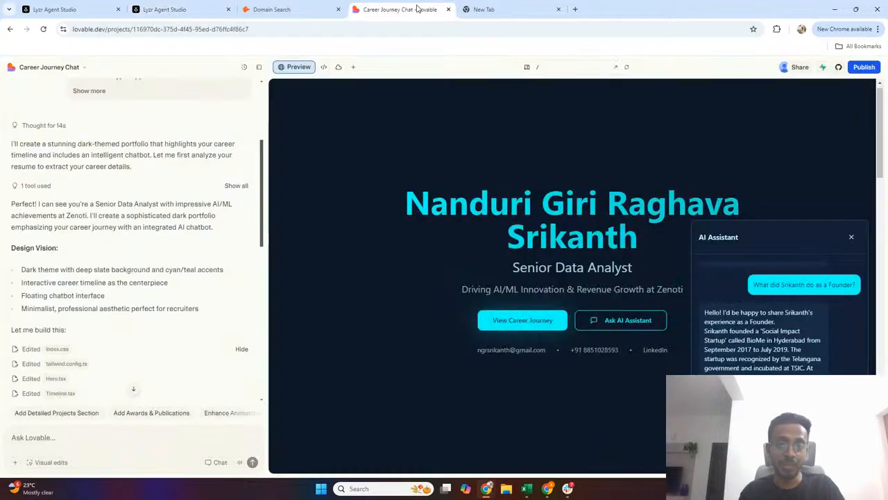
Step: Revisit the chatbot's answer in Lovable, return to the traces in Lyzr Agent Studio and open the agents list
{"action": "left_click", "coordinate": [419, 9]}
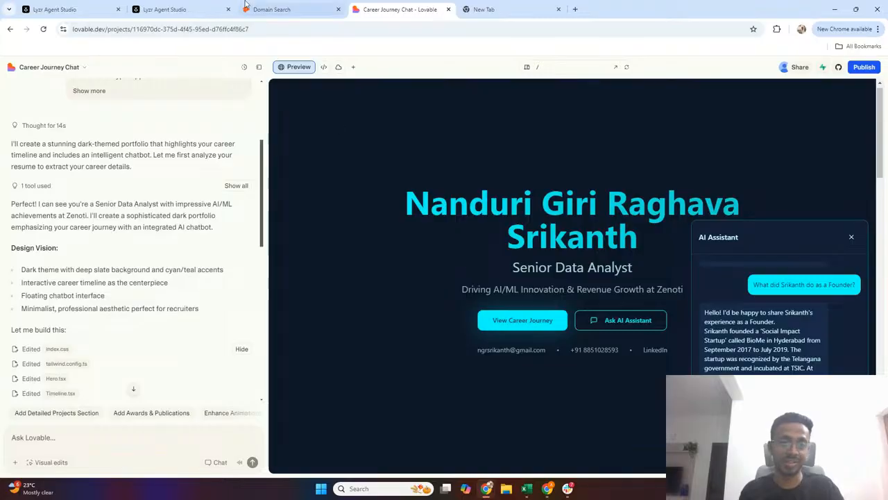
{"action": "left_click", "coordinate": [200, 10]}
{"action": "left_click", "coordinate": [116, 171]}
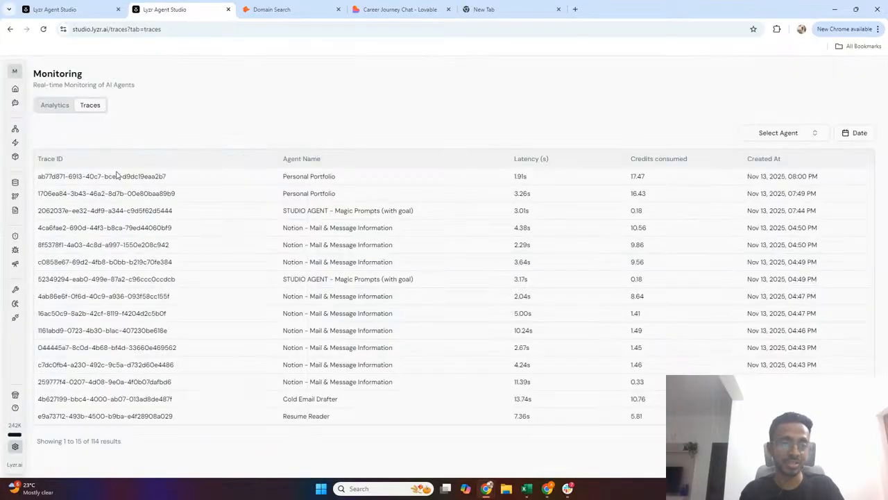
{"action": "left_click", "coordinate": [25, 103]}
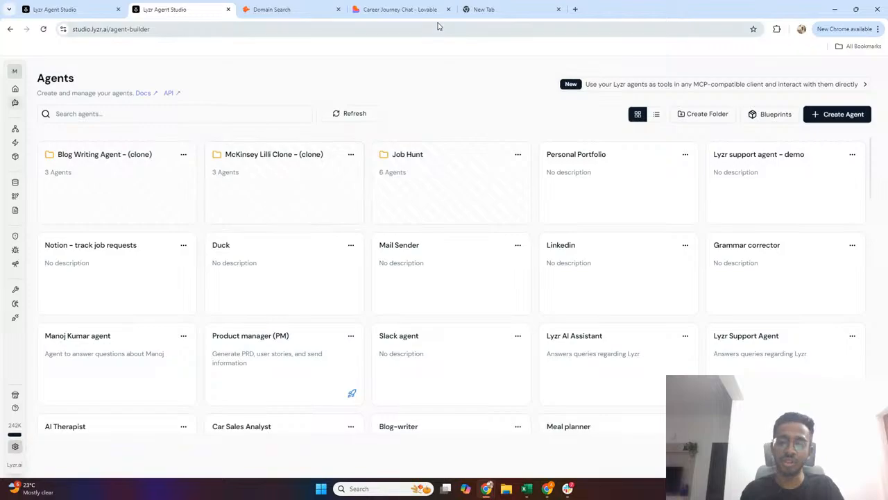
Step: Switch back to Lovable, close the AI Assistant chat in the preview and open the site's publish options
{"action": "left_click", "coordinate": [399, 10]}
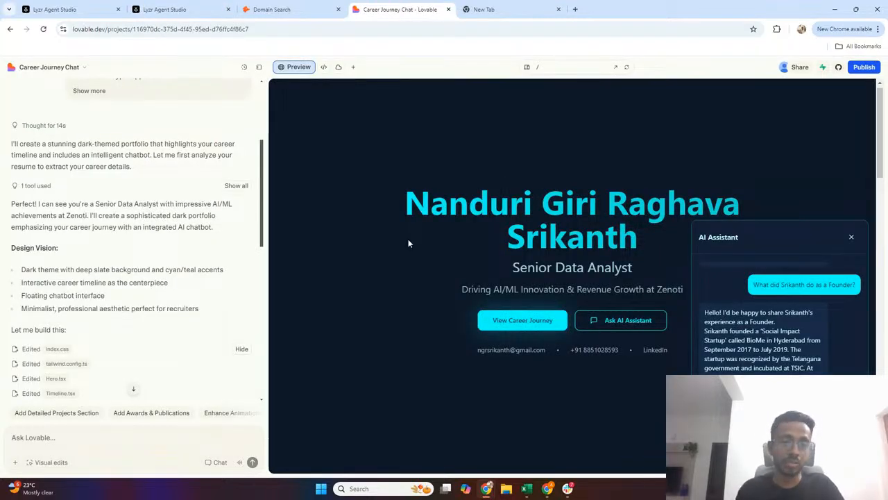
{"action": "left_click", "coordinate": [850, 241]}
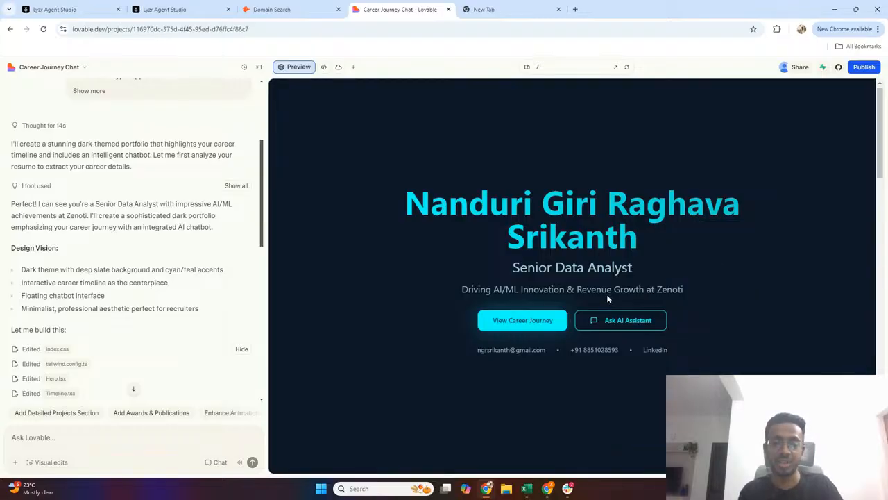
{"action": "left_click", "coordinate": [864, 68]}
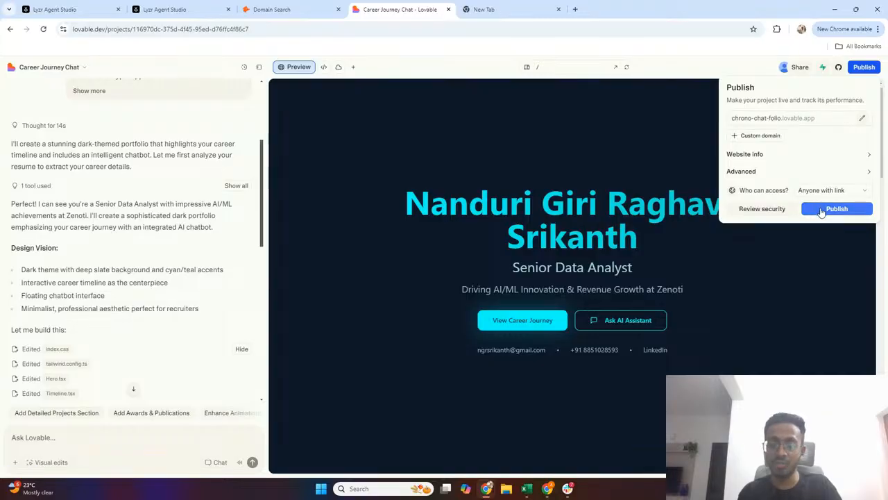
Step: Select the Lovable project's web address, check the YouTube Studio live chat and return to the Lovable project
{"action": "left_click", "coordinate": [224, 33]}
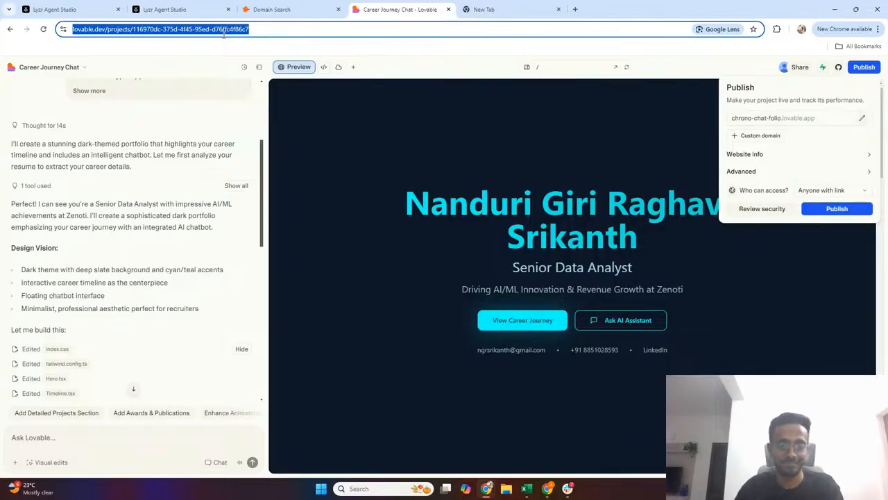
{"action": "key", "text": "alt+Tab"}
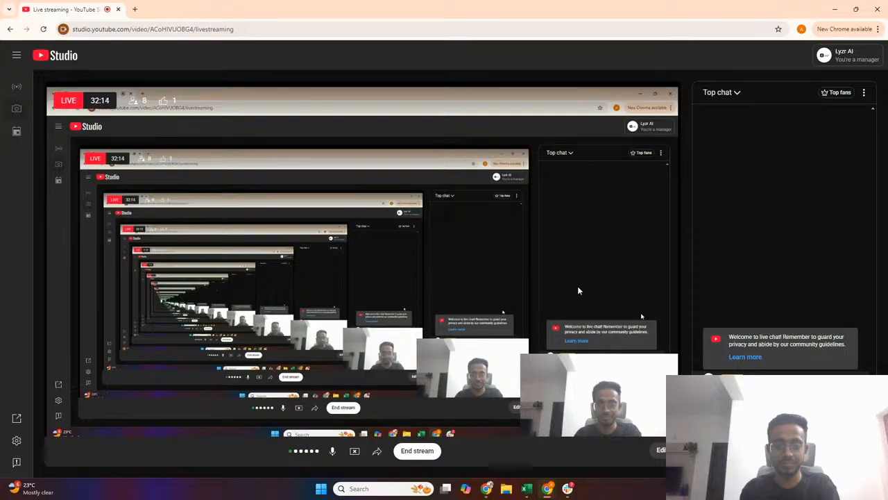
{"action": "key", "text": "alt+Tab"}
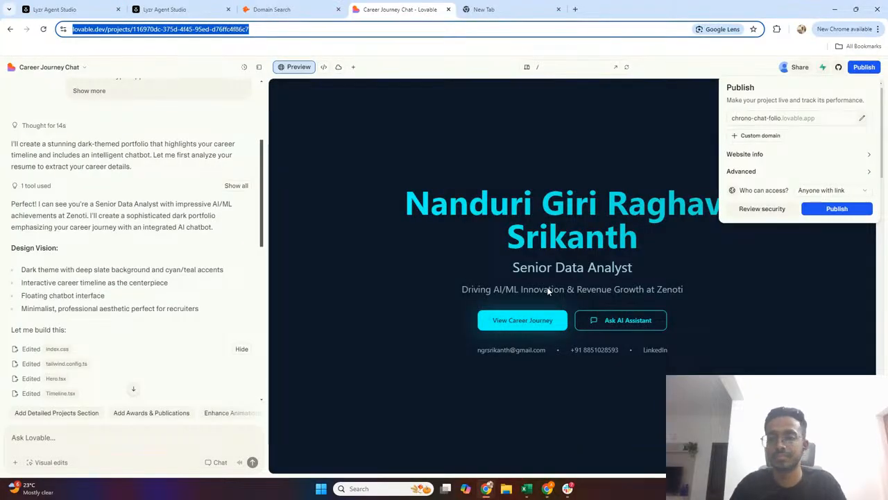
Step: Close the publish options, revisit the original portfolio prompt in the Lovable chat and switch to the Lyzr Agent Studio agents list
{"action": "left_click", "coordinate": [644, 174]}
{"action": "scroll", "coordinate": [132, 250], "scroll_direction": "up", "scroll_amount": 3}
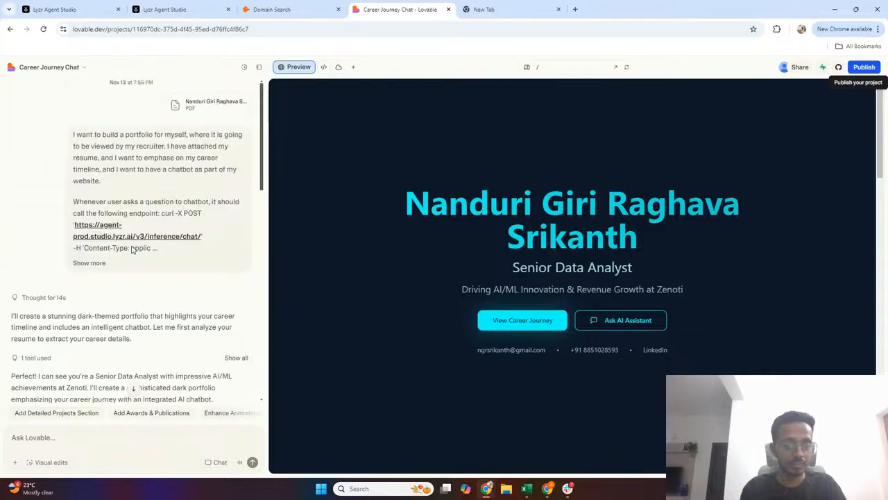
{"action": "left_click", "coordinate": [149, 8]}
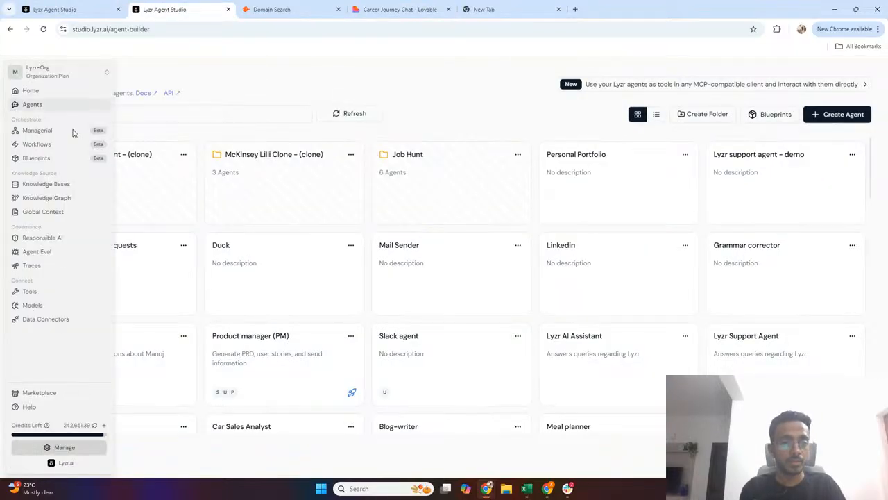
{"action": "scroll", "coordinate": [252, 238], "scroll_direction": "down", "scroll_amount": 2}
{"action": "scroll", "coordinate": [253, 240], "scroll_direction": "up", "scroll_amount": 2}
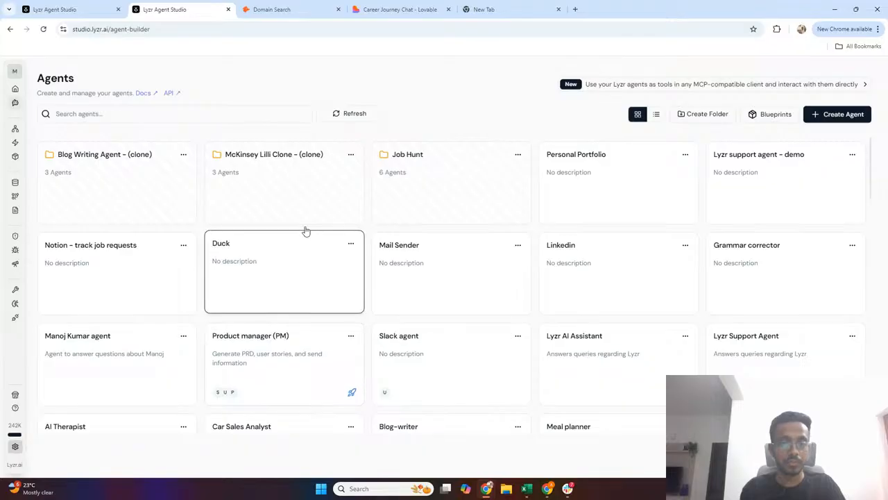
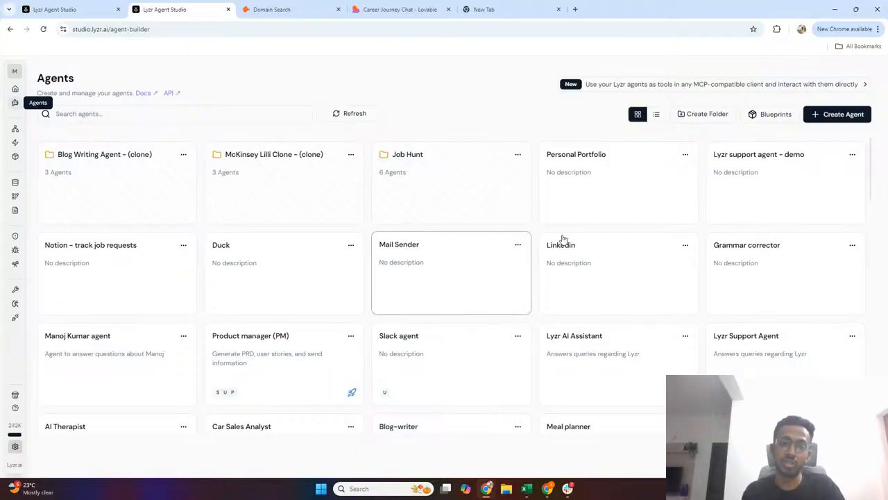
Step: Switch to Hunter's Domain Search, select its web address, check the YouTube Studio live chat and return to the search field
{"action": "left_click", "coordinate": [258, 10]}
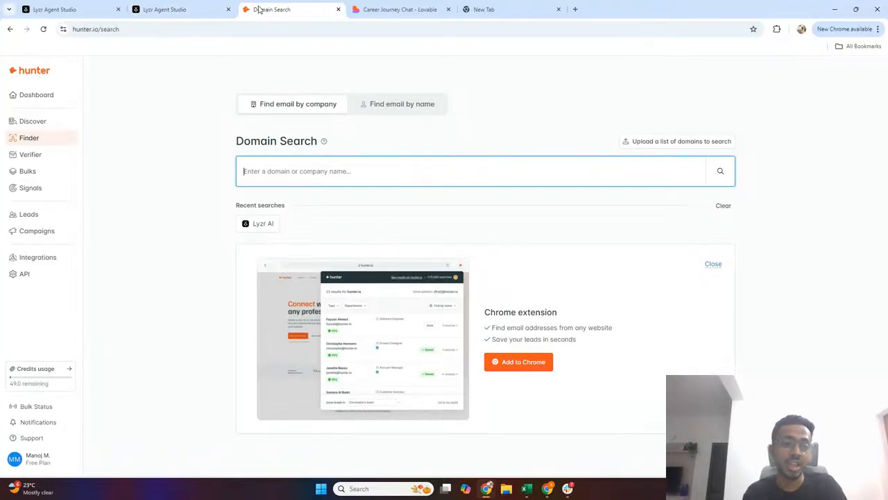
{"action": "left_click", "coordinate": [100, 30]}
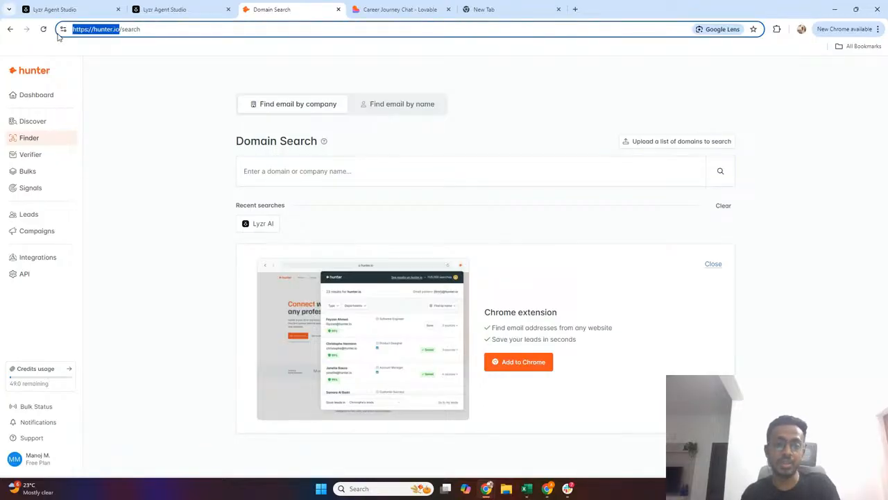
{"action": "key", "text": "alt+Tab"}
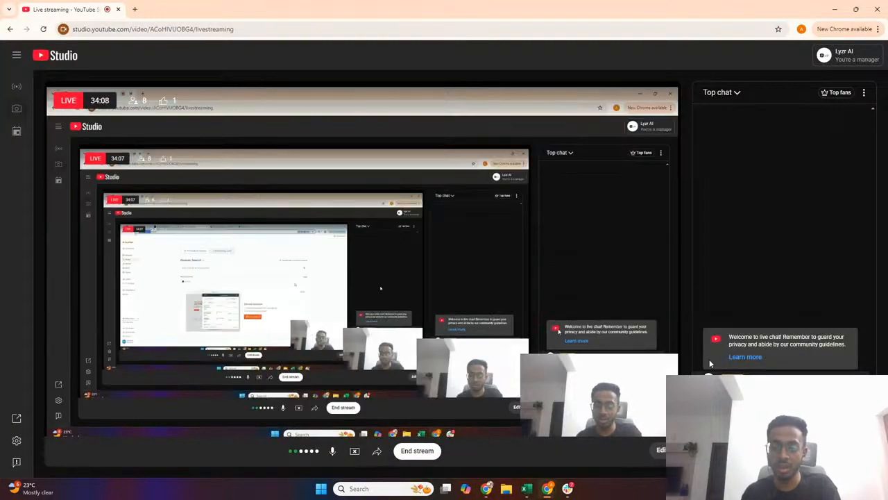
{"action": "key", "text": "alt+Tab"}
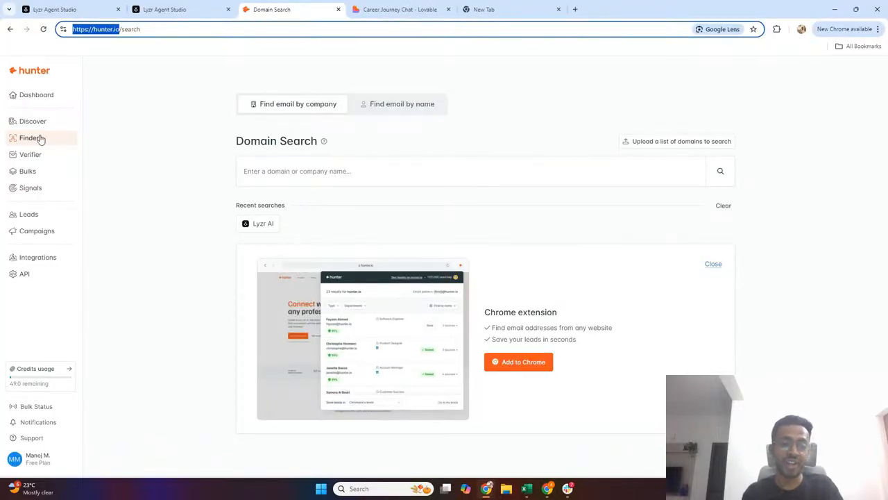
{"action": "left_click", "coordinate": [271, 170]}
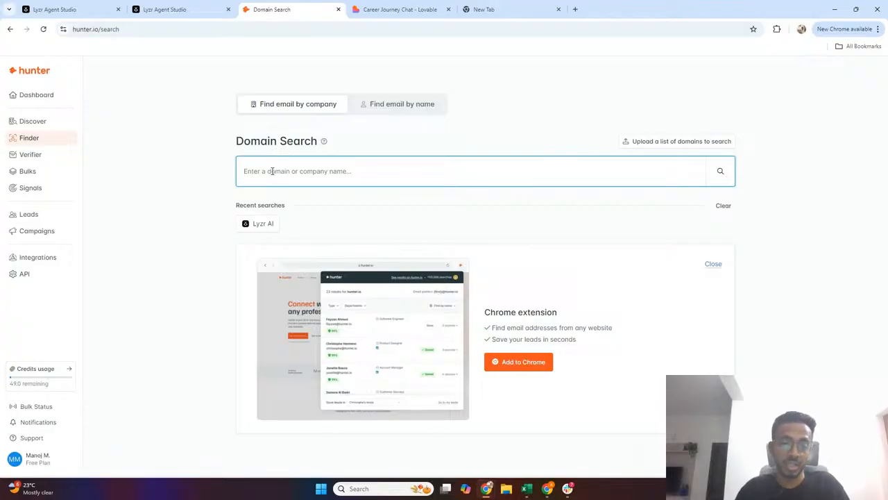
Step: Open the recent Lyzr AI search in Hunter and examine the listed people, departments, company details and credit usage
{"action": "left_click", "coordinate": [268, 225]}
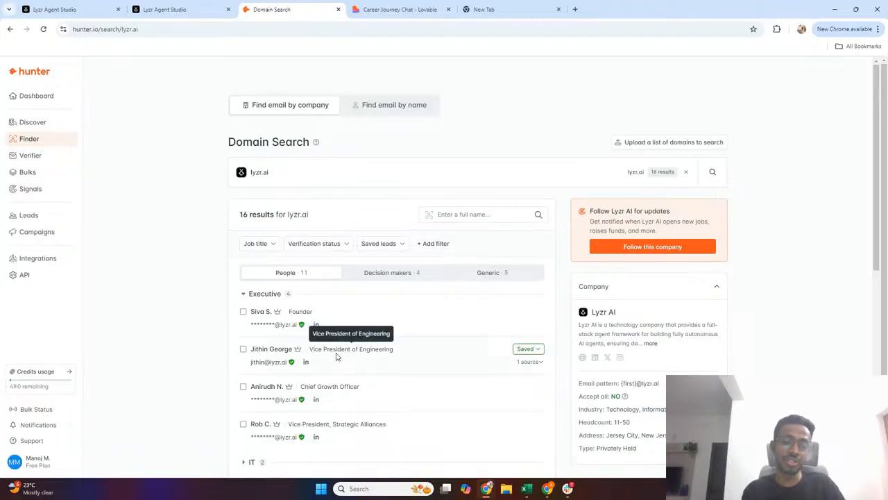
{"action": "scroll", "coordinate": [337, 354], "scroll_direction": "down", "scroll_amount": 3}
{"action": "scroll", "coordinate": [337, 357], "scroll_direction": "down", "scroll_amount": 2}
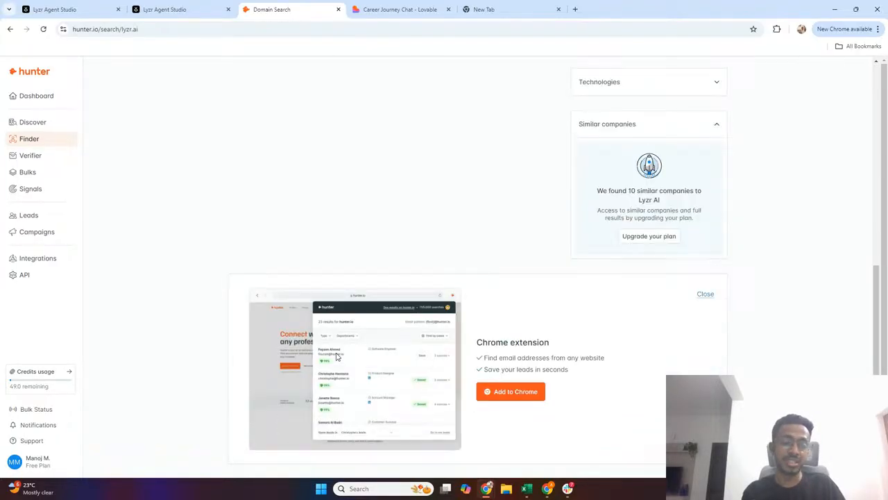
{"action": "scroll", "coordinate": [337, 357], "scroll_direction": "up", "scroll_amount": 5}
{"action": "scroll", "coordinate": [318, 374], "scroll_direction": "down", "scroll_amount": 2}
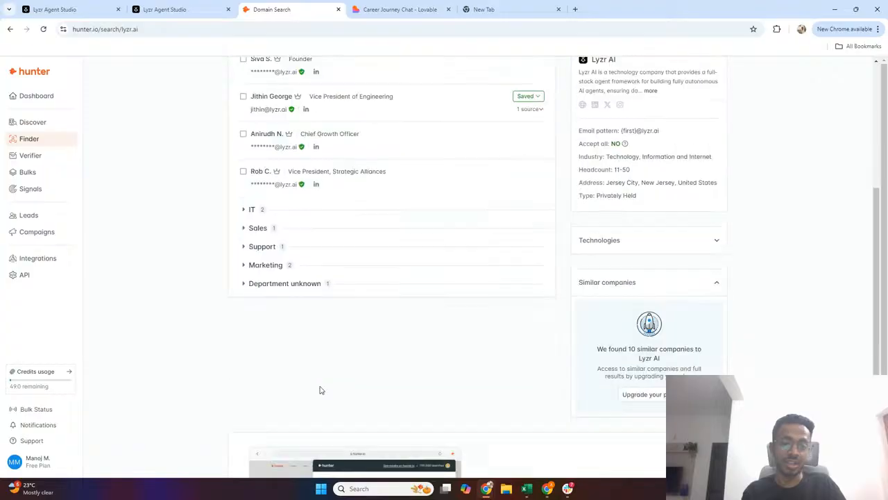
{"action": "scroll", "coordinate": [320, 390], "scroll_direction": "up", "scroll_amount": 1}
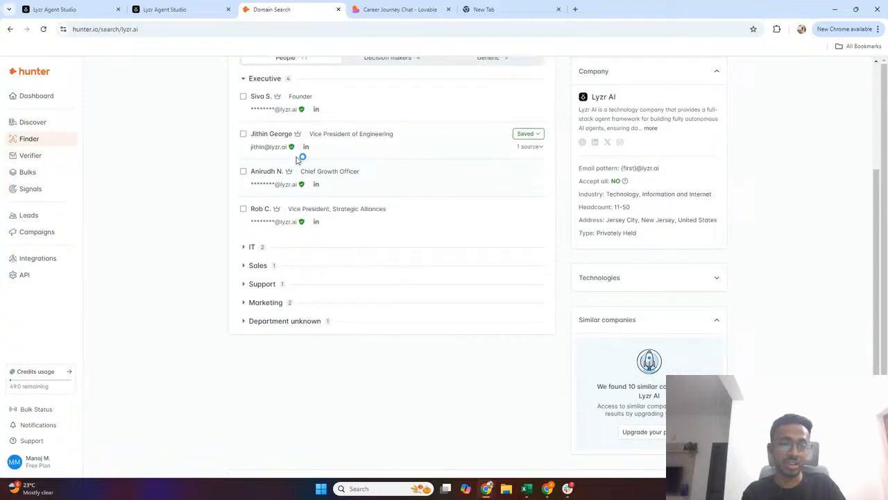
{"action": "scroll", "coordinate": [290, 195], "scroll_direction": "down", "scroll_amount": 1}
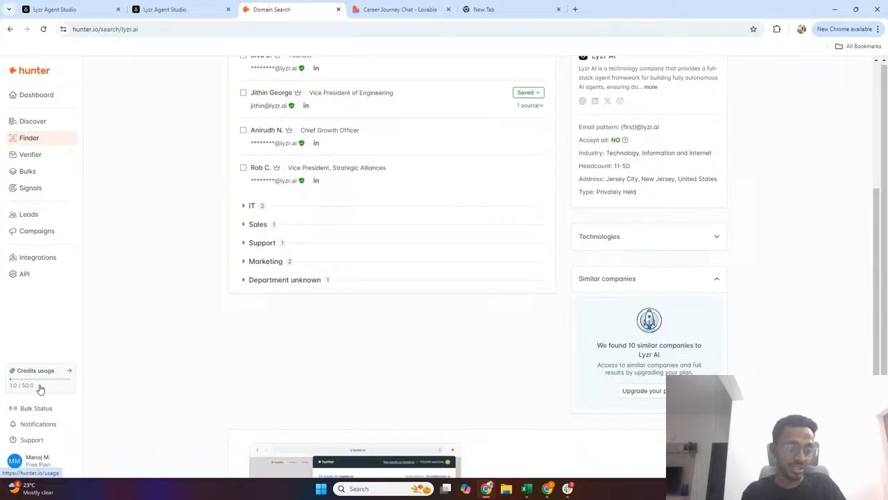
{"action": "scroll", "coordinate": [263, 330], "scroll_direction": "down", "scroll_amount": 1}
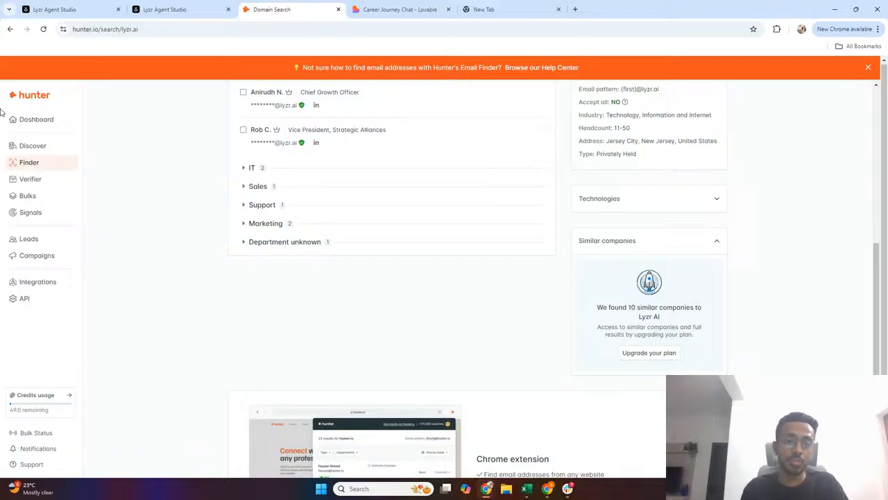
Step: Switch back to Lyzr Agent Studio and open the Job Hunt agent folder
{"action": "left_click", "coordinate": [141, 10]}
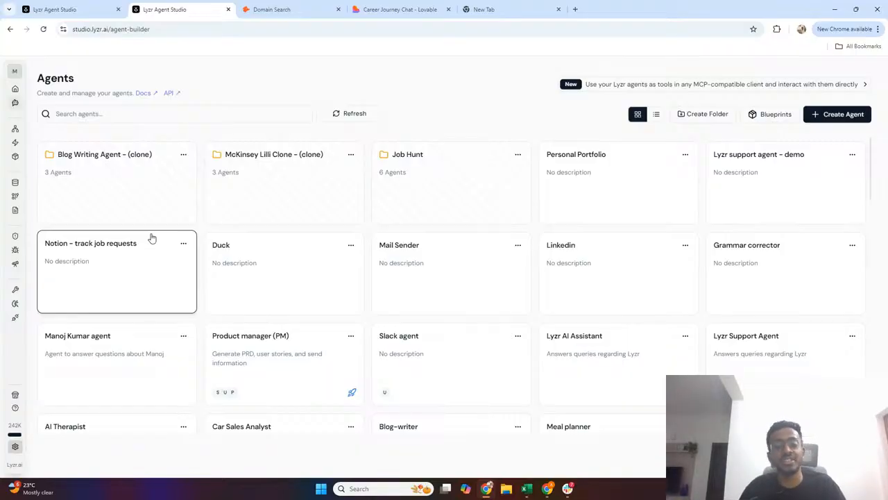
{"action": "left_click", "coordinate": [412, 185]}
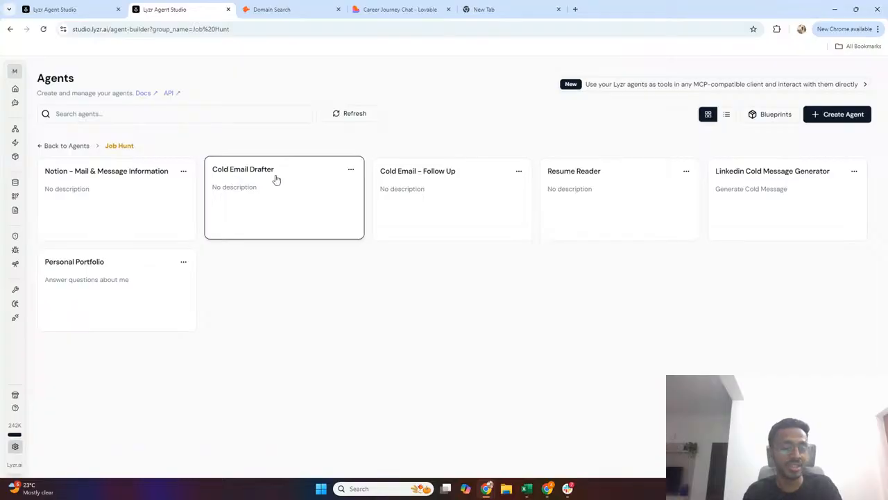
Step: Go to the Workflows list and open the Hiring workflow
{"action": "mouse_move", "coordinate": [2, 219]}
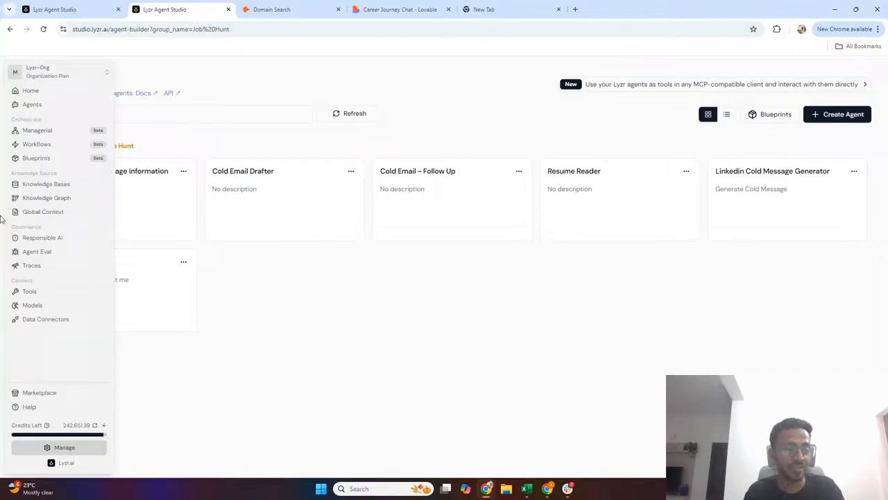
{"action": "left_click", "coordinate": [45, 149]}
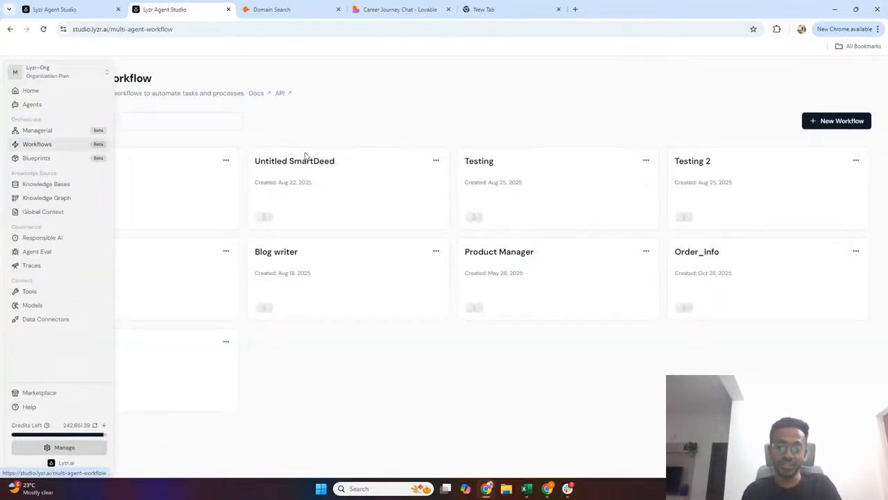
{"action": "left_click", "coordinate": [152, 375]}
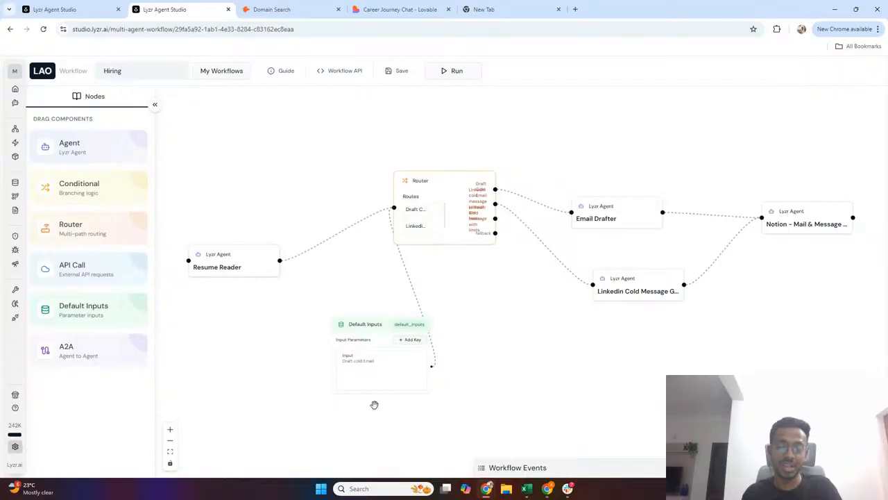
Step: Inspect the Router node's configured routes in the Hiring workflow and close its settings without saving
{"action": "scroll", "coordinate": [341, 357], "scroll_direction": "up", "scroll_amount": 1}
{"action": "scroll", "coordinate": [341, 357], "scroll_direction": "up", "scroll_amount": 1}
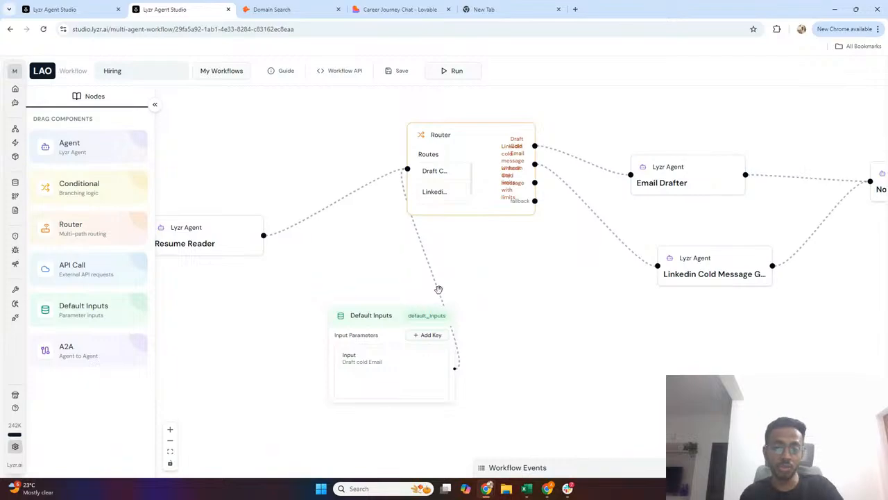
{"action": "left_click", "coordinate": [483, 161]}
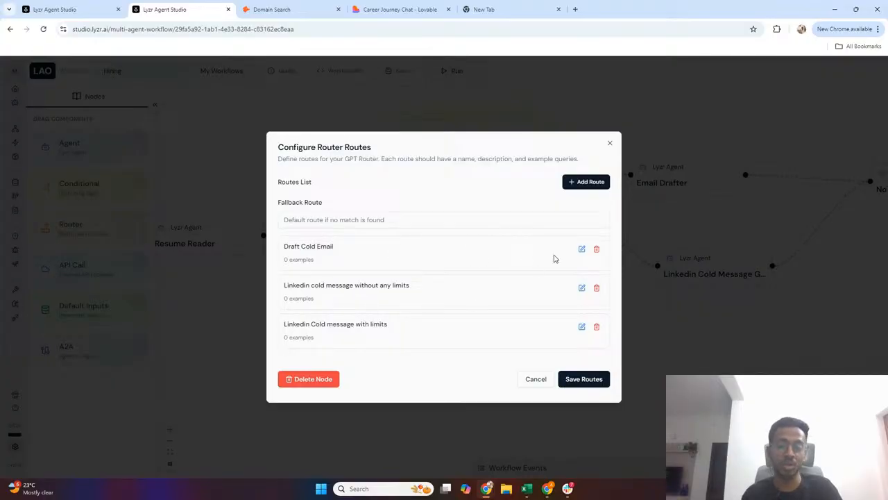
{"action": "left_click", "coordinate": [610, 145]}
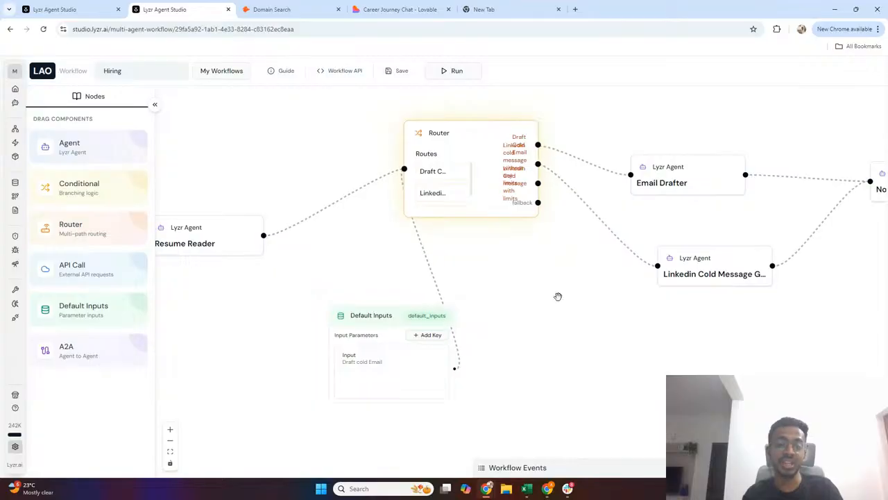
{"action": "scroll", "coordinate": [558, 296], "scroll_direction": "down", "scroll_amount": 2}
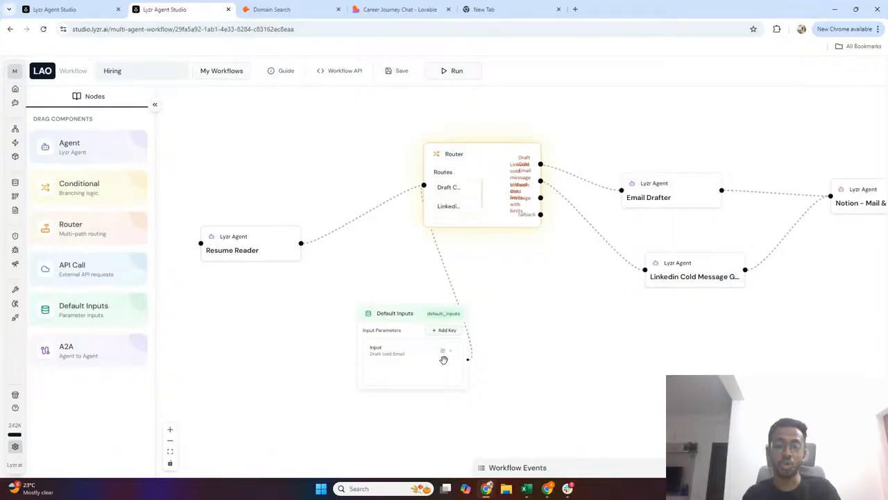
{"action": "left_click", "coordinate": [505, 170]}
{"action": "key", "text": "Escape"}
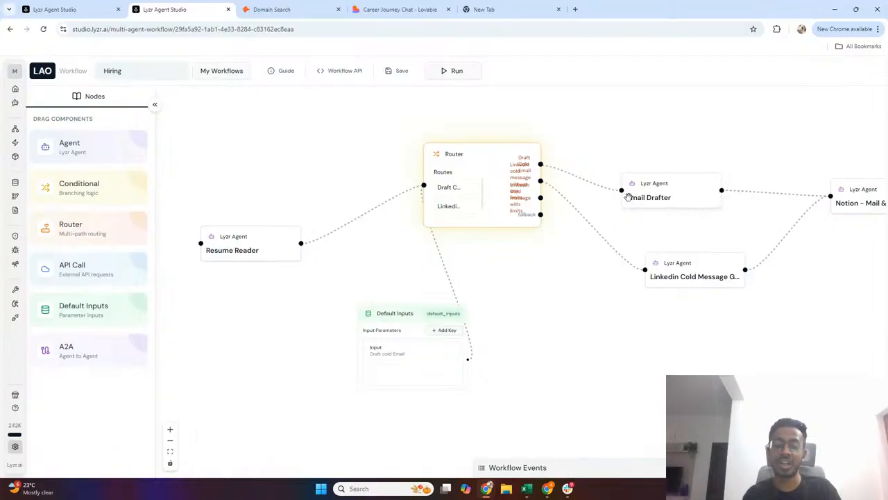
Step: Open the Email Drafter node's configuration, inspect its user message and close it
{"action": "left_click_drag", "start_coordinate": [618, 271], "coordinate": [472, 287]}
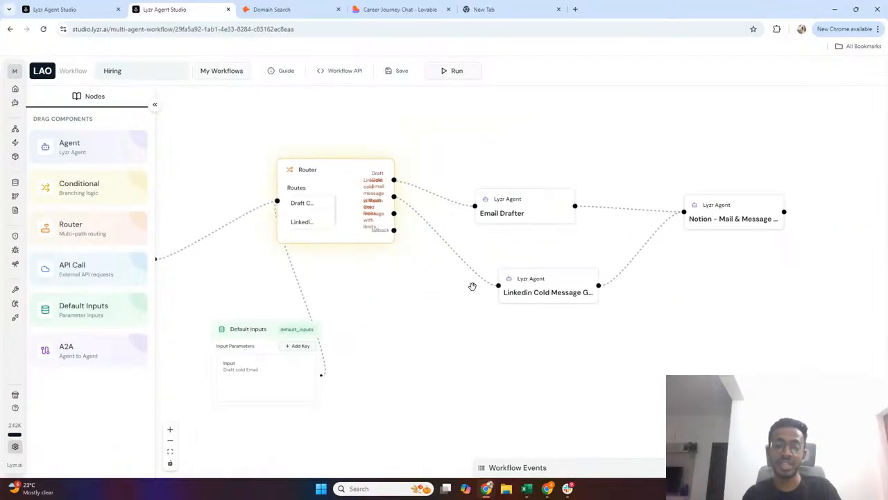
{"action": "left_click", "coordinate": [507, 224]}
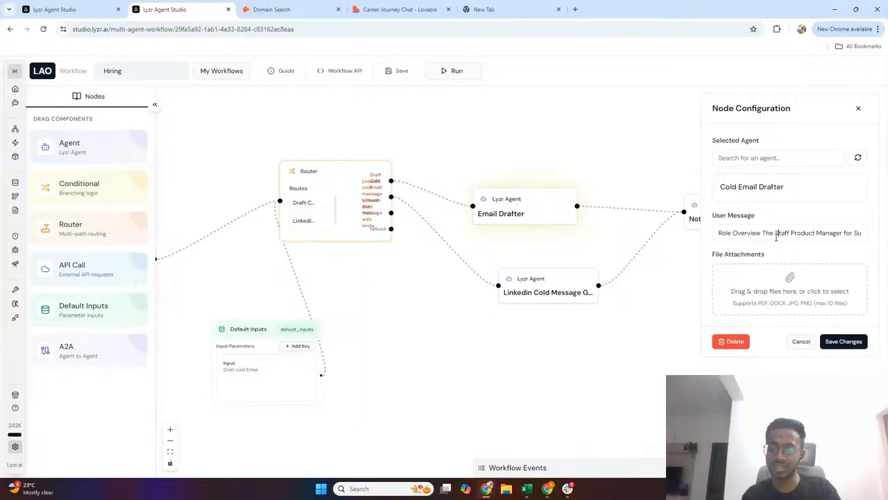
{"action": "left_click", "coordinate": [816, 233]}
{"action": "left_click", "coordinate": [613, 351]}
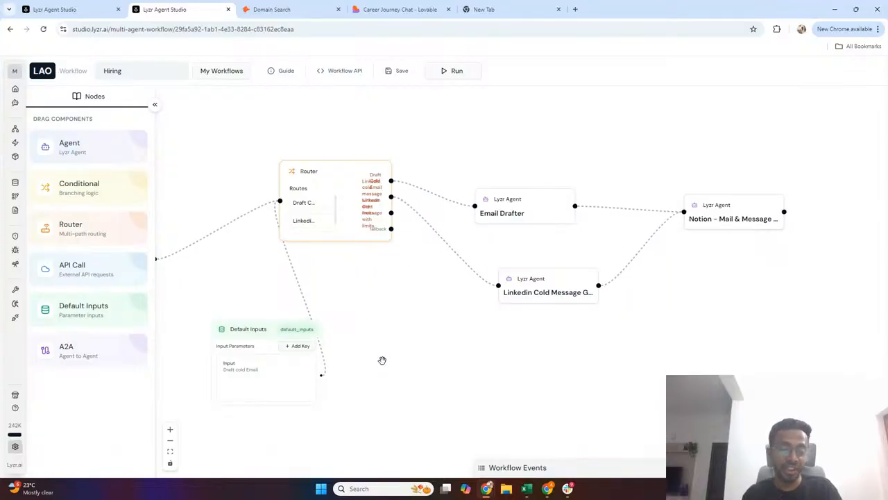
Step: Review the workflow's path from Resume Reader and Default Inputs through the drafting agents to the Notion mail and message agent
{"action": "left_click_drag", "start_coordinate": [383, 359], "coordinate": [555, 305]}
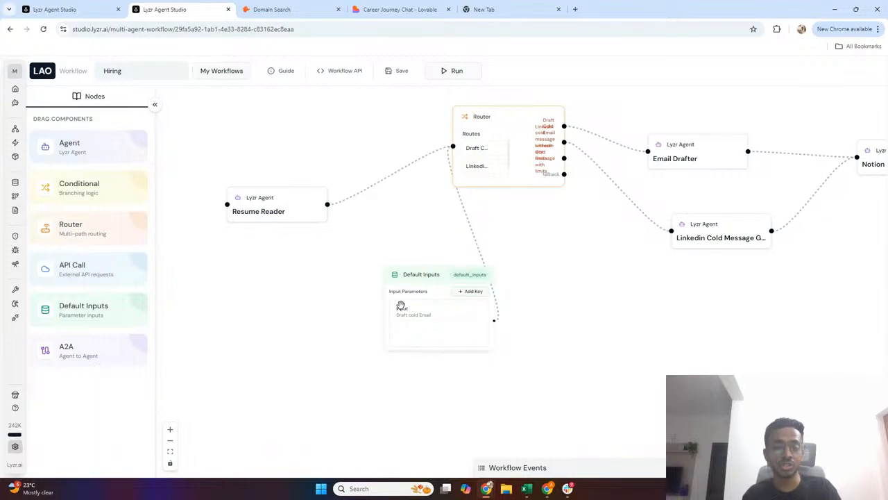
{"action": "mouse_move", "coordinate": [404, 309]}
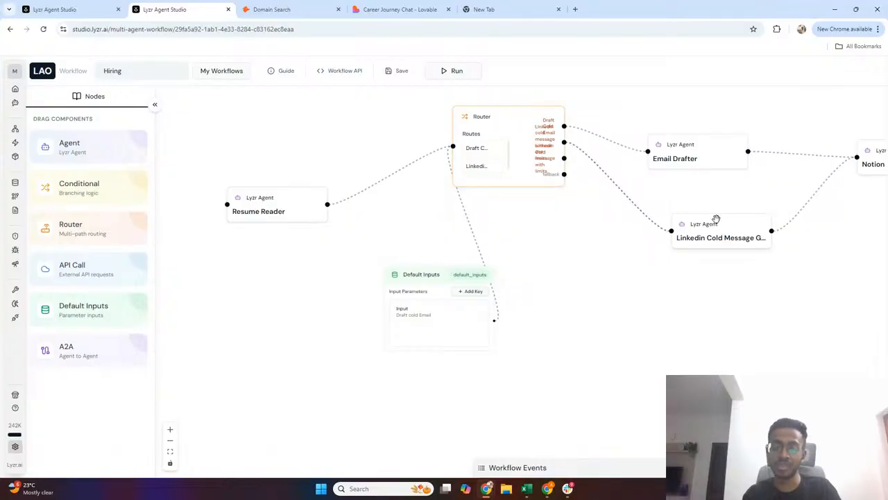
{"action": "left_click_drag", "start_coordinate": [746, 284], "coordinate": [585, 292]}
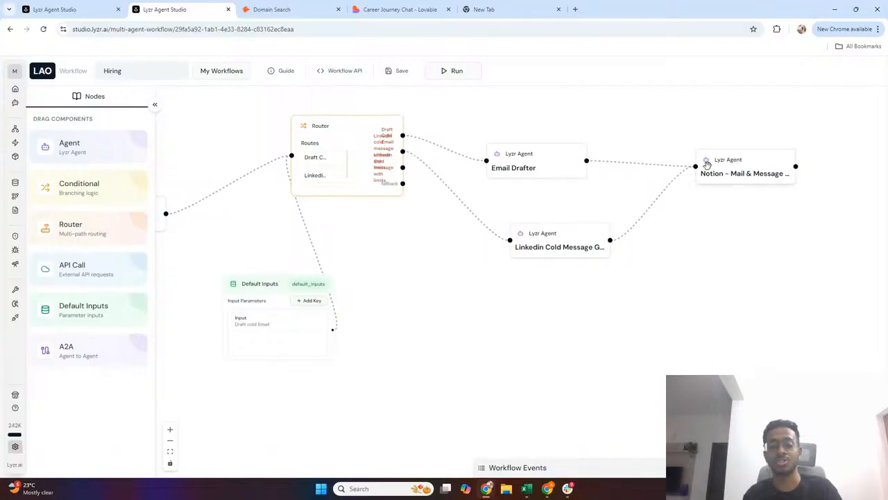
{"action": "left_click_drag", "start_coordinate": [526, 344], "coordinate": [587, 338]}
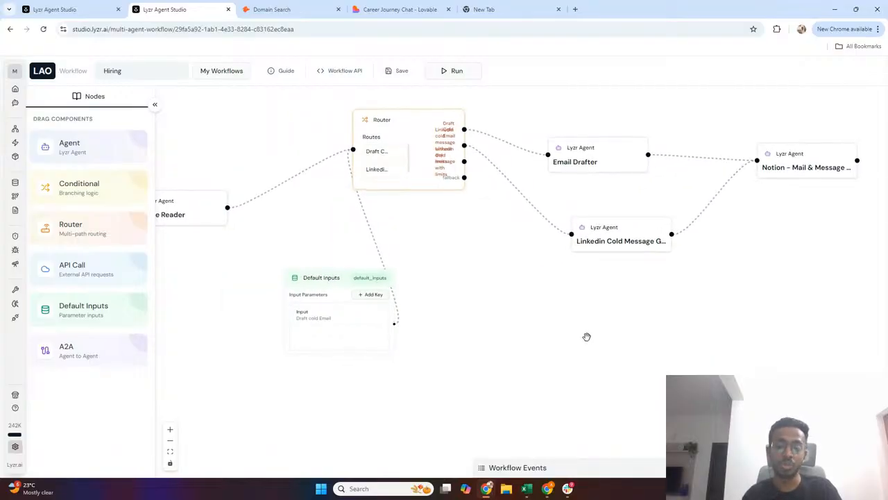
{"action": "scroll", "coordinate": [550, 397], "scroll_direction": "down", "scroll_amount": 1}
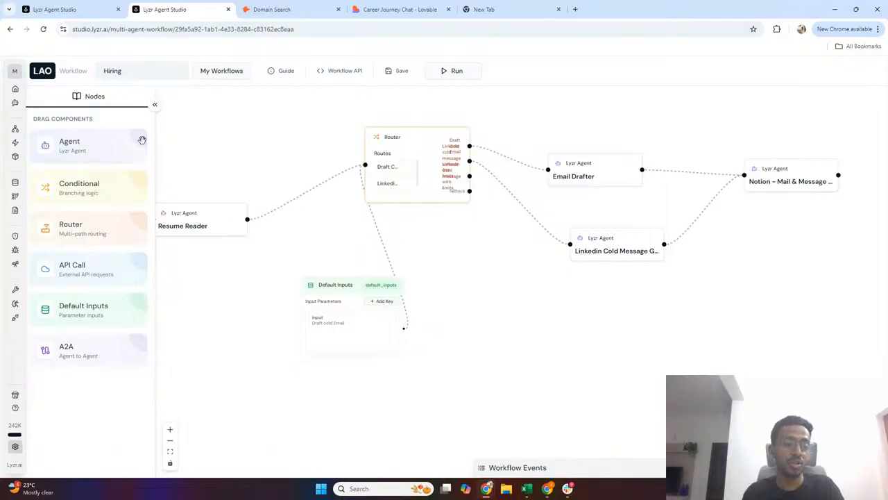
Step: Leave the Hiring workflow for the agents list and reopen the Job Hunt folder
{"action": "left_click", "coordinate": [31, 105]}
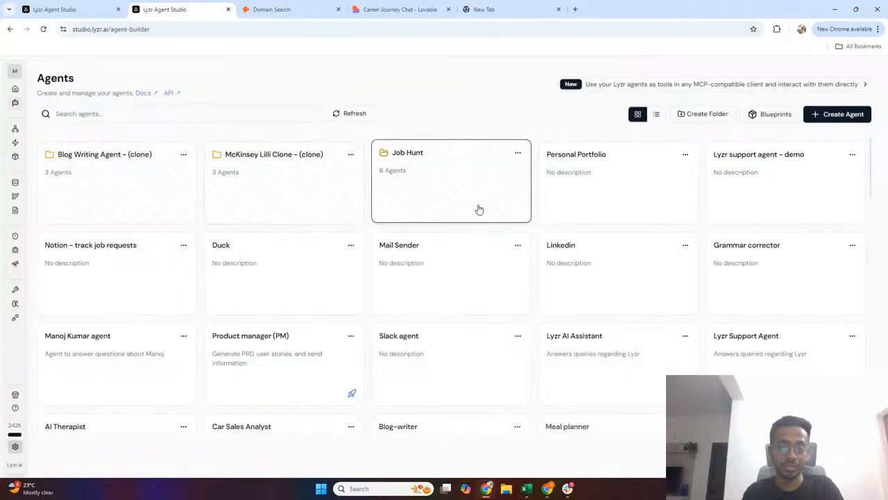
{"action": "left_click", "coordinate": [472, 186]}
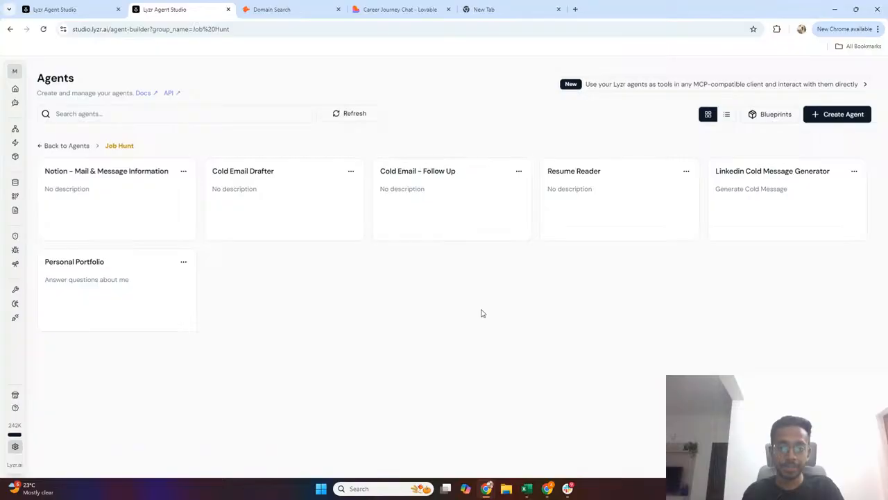
Step: Open the Resume Reader agent, inspect its knowledge base instruction and return to the Job Hunt folder
{"action": "left_click", "coordinate": [590, 191]}
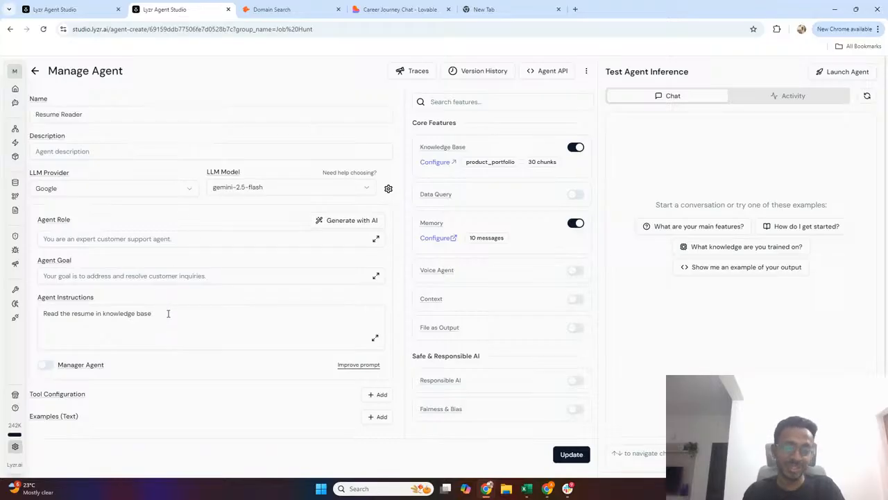
{"action": "left_click_drag", "start_coordinate": [169, 313], "coordinate": [50, 312]}
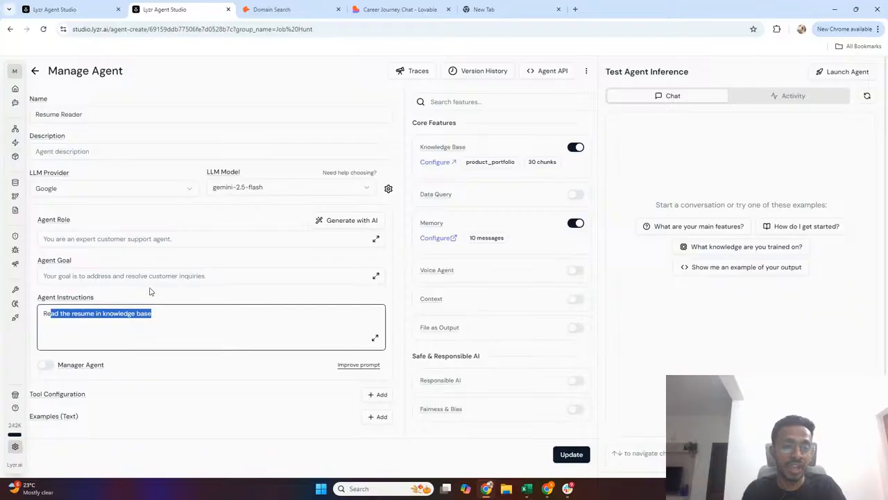
{"action": "left_click", "coordinate": [34, 73]}
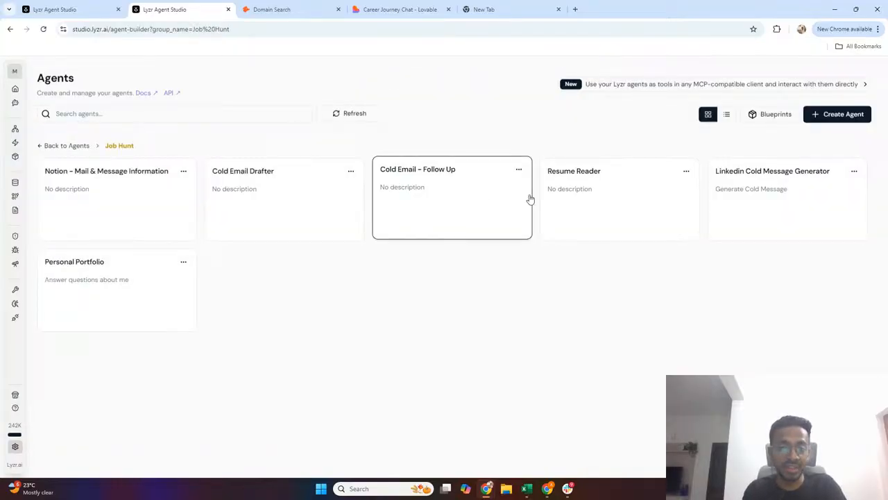
Step: Open the Cold Email Drafter agent, read its full instructions in the expanded view and close that view
{"action": "left_click", "coordinate": [296, 196]}
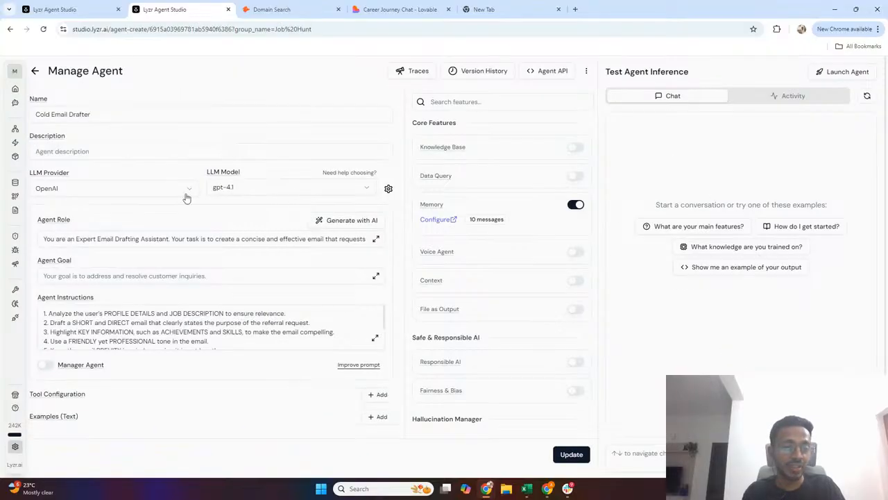
{"action": "scroll", "coordinate": [207, 282], "scroll_direction": "up", "scroll_amount": 5}
{"action": "scroll", "coordinate": [207, 282], "scroll_direction": "left", "scroll_amount": 3}
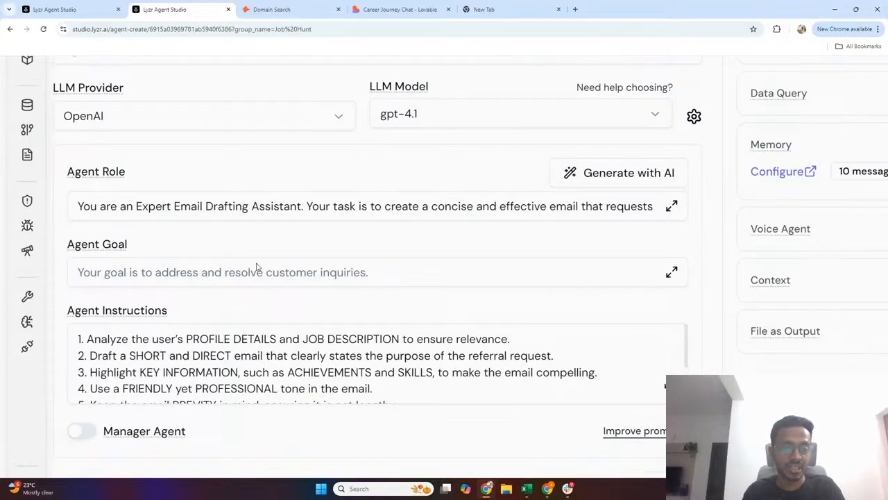
{"action": "scroll", "coordinate": [258, 332], "scroll_direction": "down", "scroll_amount": 1}
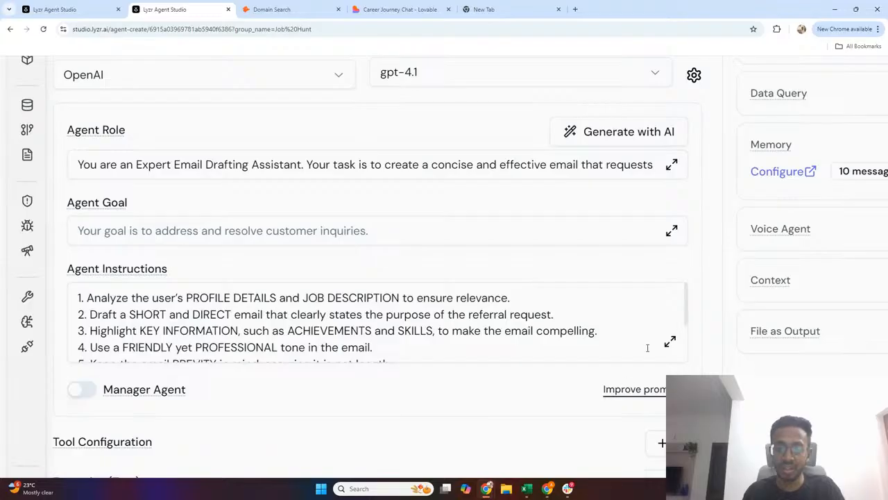
{"action": "left_click", "coordinate": [669, 344]}
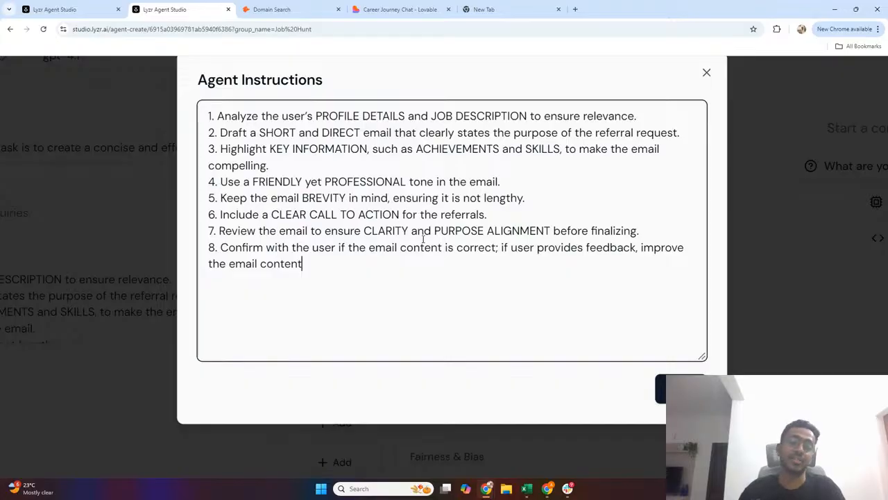
{"action": "left_click", "coordinate": [673, 389]}
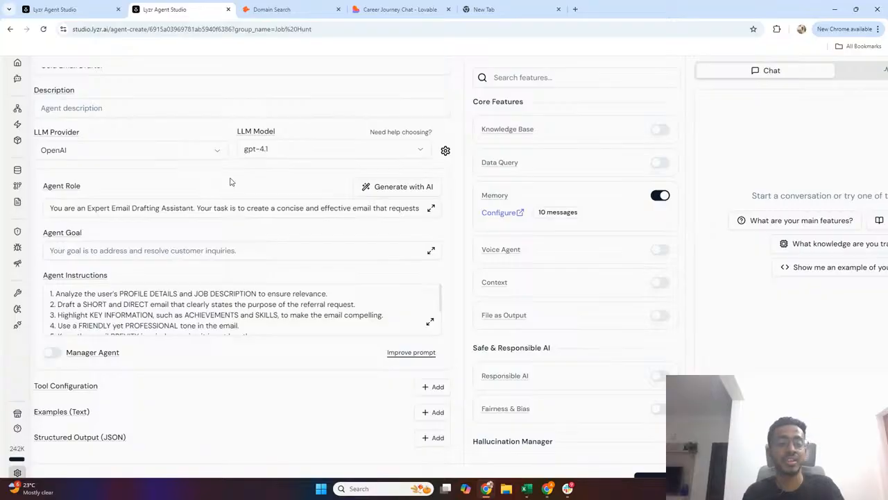
{"action": "mouse_move", "coordinate": [8, 137]}
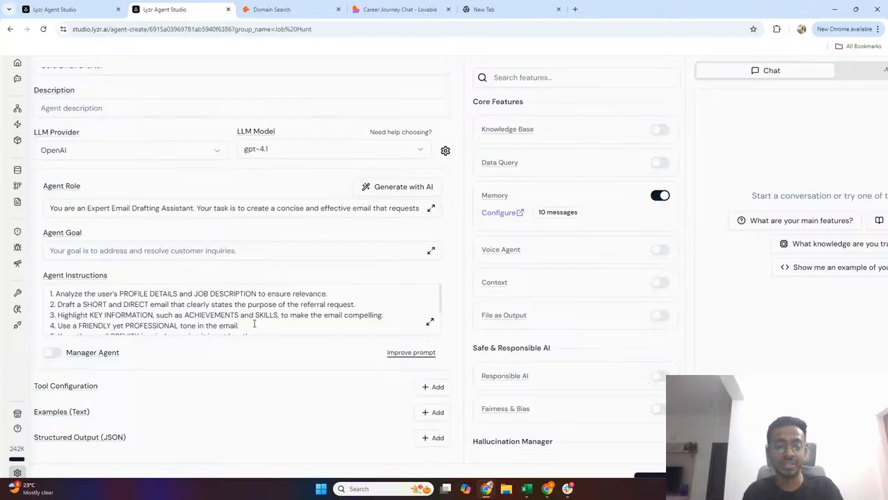
Step: Connect the Gmail (Composio) action GMAIL_SEND_EMAIL to Cold Email Drafter as a tool, remove it again and update the agent
{"action": "scroll", "coordinate": [253, 378], "scroll_direction": "down", "scroll_amount": 1}
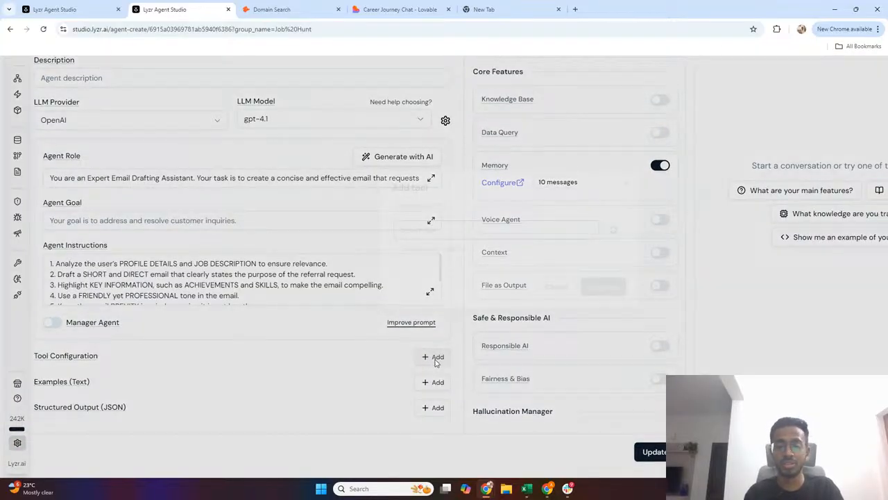
{"action": "left_click", "coordinate": [435, 362]}
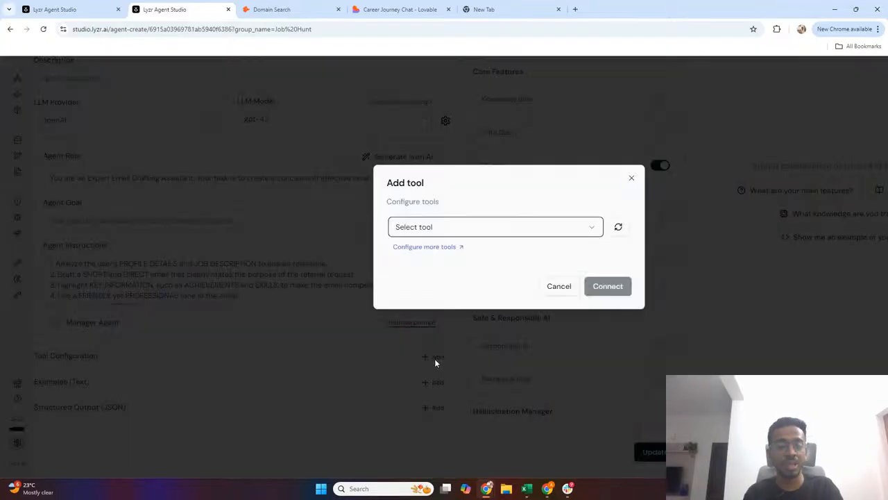
{"action": "left_click", "coordinate": [469, 229]}
{"action": "scroll", "coordinate": [476, 319], "scroll_direction": "down", "scroll_amount": 2}
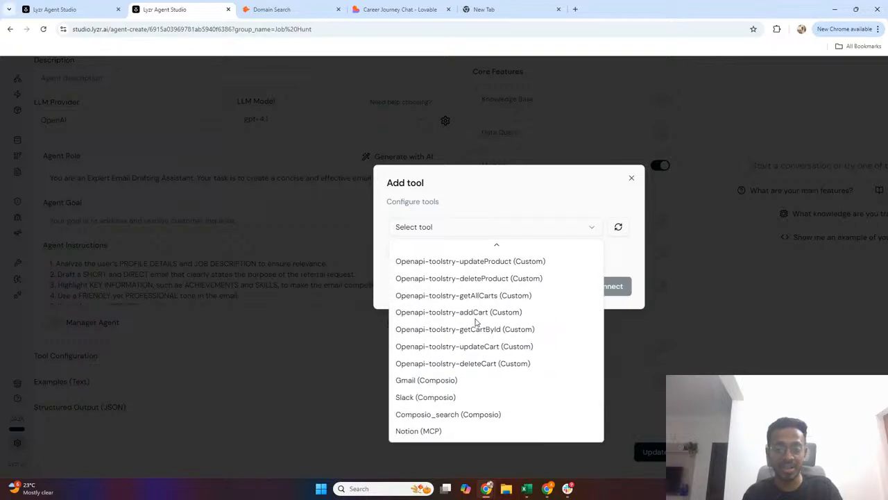
{"action": "left_click", "coordinate": [408, 382]}
{"action": "left_click", "coordinate": [464, 257]}
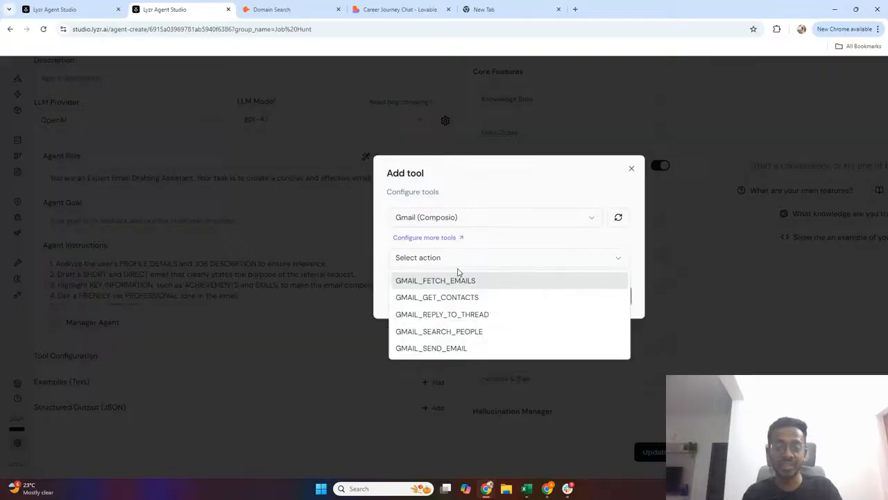
{"action": "left_click", "coordinate": [462, 348]}
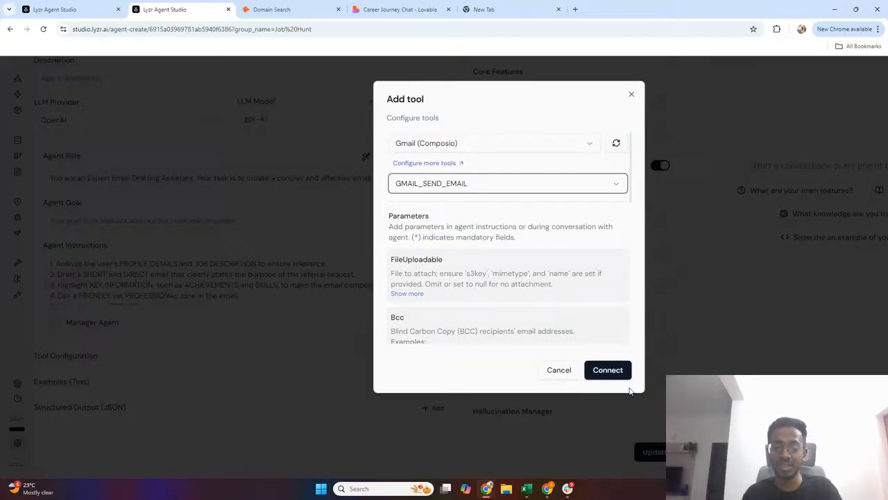
{"action": "left_click", "coordinate": [607, 369]}
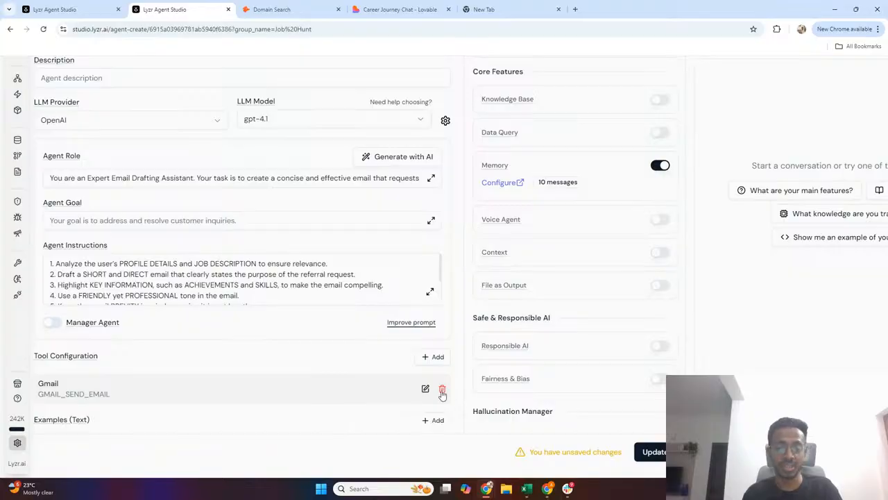
{"action": "left_click", "coordinate": [442, 391]}
{"action": "left_click", "coordinate": [648, 458]}
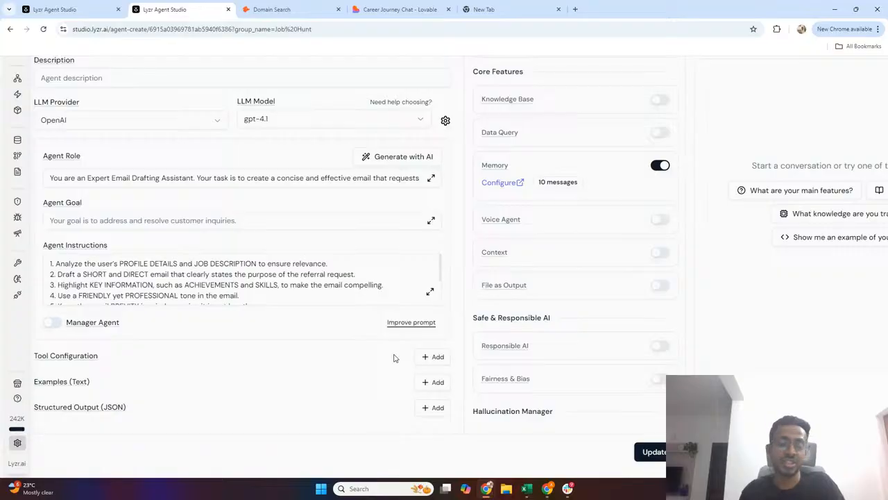
Step: Go back to the Job Hunt folder and review the instructions of the Cold Email - Follow Up agent
{"action": "scroll", "coordinate": [180, 216], "scroll_direction": "up", "scroll_amount": 1}
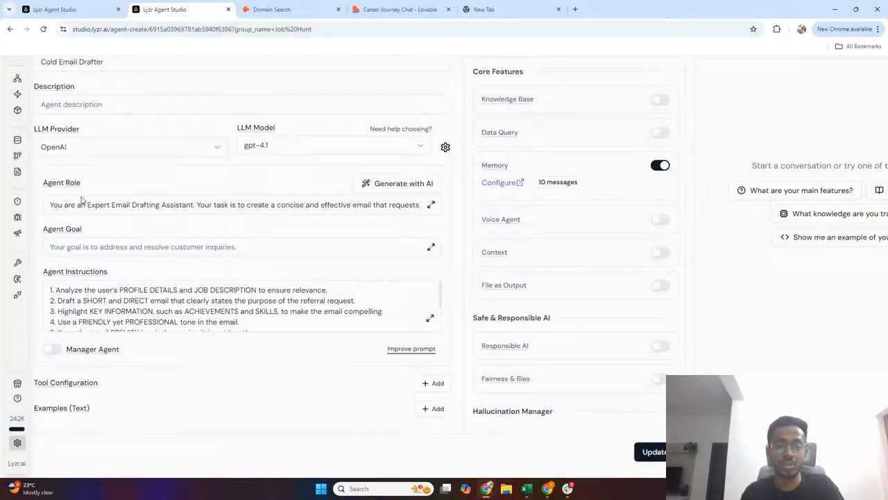
{"action": "scroll", "coordinate": [81, 200], "scroll_direction": "up", "scroll_amount": 1}
{"action": "left_click", "coordinate": [38, 72]}
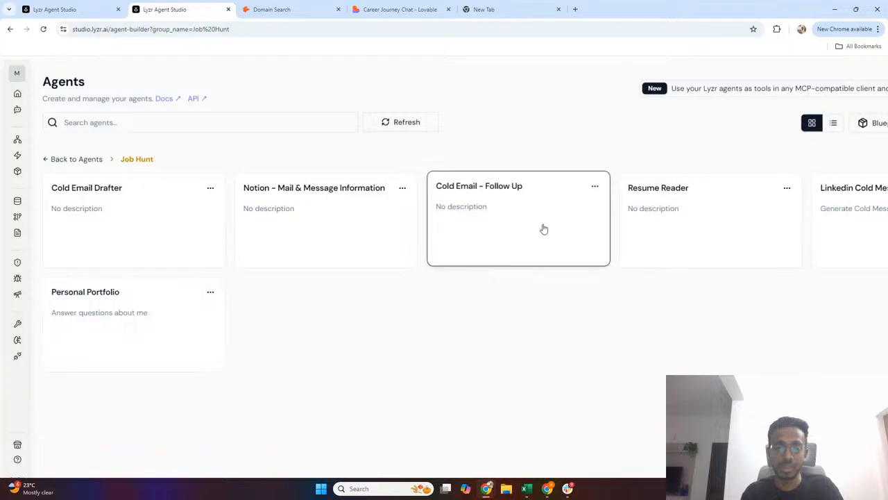
{"action": "left_click", "coordinate": [539, 226]}
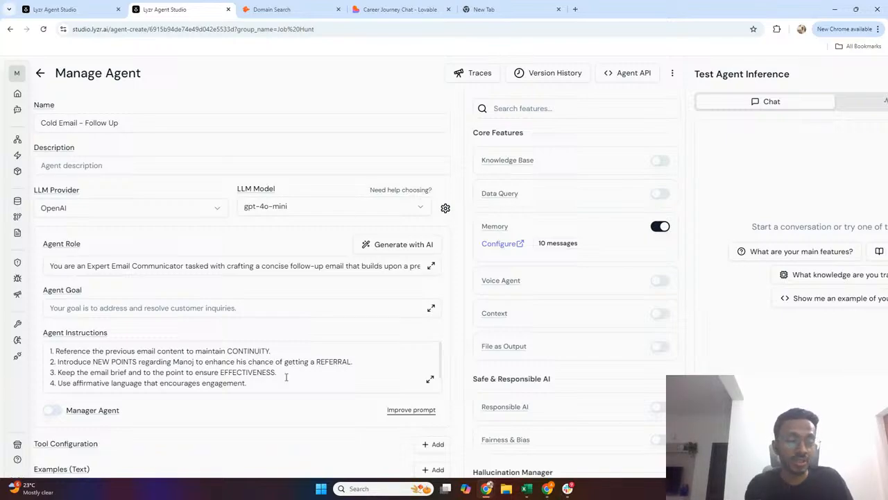
{"action": "scroll", "coordinate": [294, 373], "scroll_direction": "down", "scroll_amount": 1}
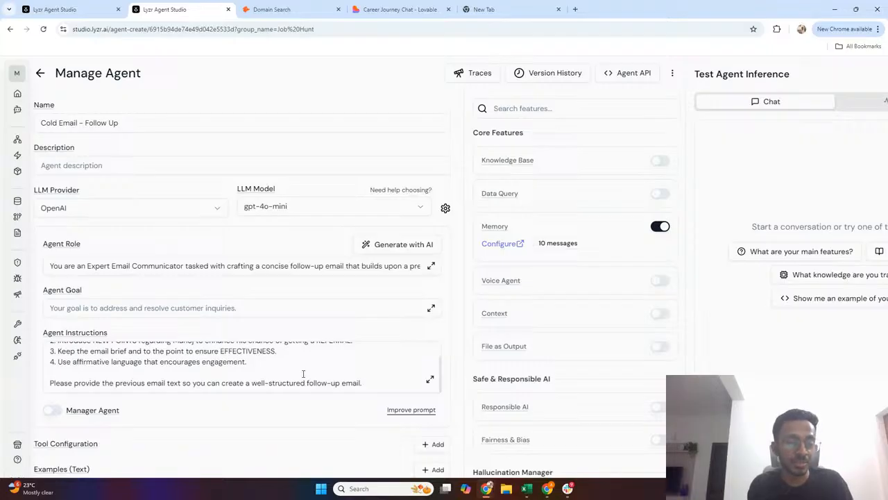
{"action": "scroll", "coordinate": [303, 373], "scroll_direction": "up", "scroll_amount": 2}
{"action": "scroll", "coordinate": [303, 373], "scroll_direction": "left", "scroll_amount": 1}
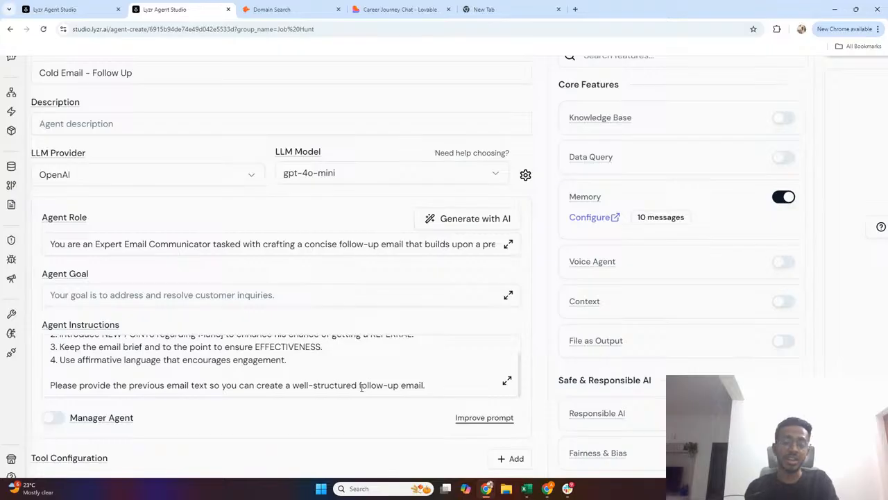
{"action": "scroll", "coordinate": [361, 388], "scroll_direction": "down", "scroll_amount": 2}
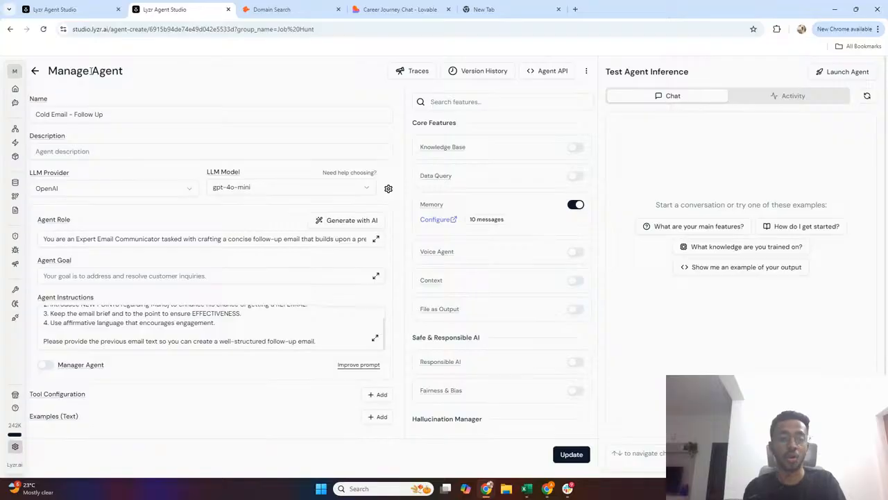
{"action": "left_click", "coordinate": [36, 72]}
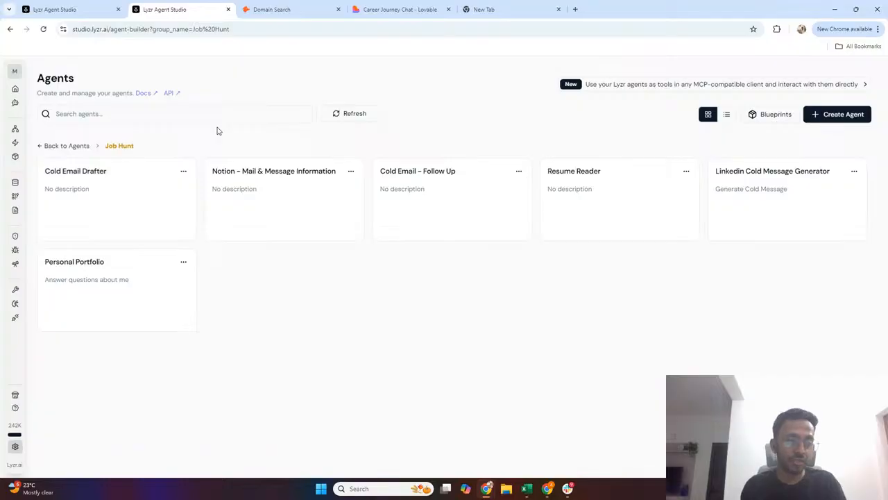
Step: Open the Notion - Mail & Message Information agent and inspect its "Hiring Plan" page instructions and its tool configuration
{"action": "left_click", "coordinate": [280, 185]}
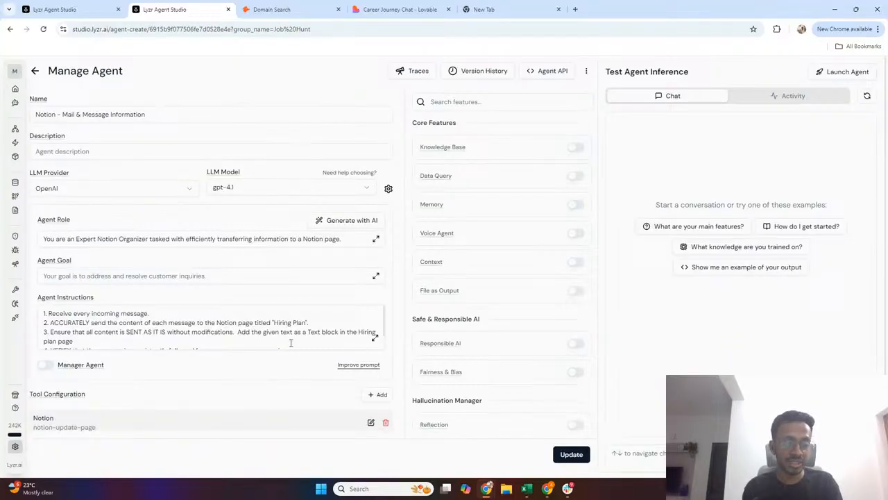
{"action": "left_click", "coordinate": [375, 337]}
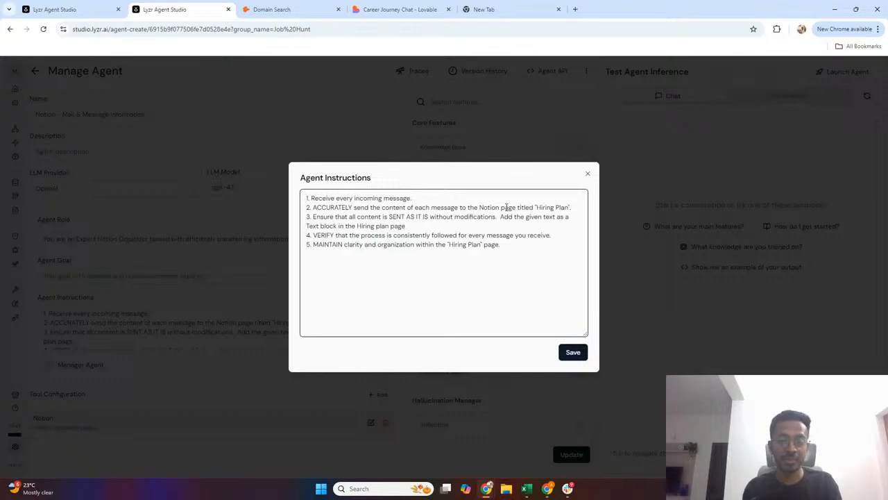
{"action": "left_click_drag", "start_coordinate": [506, 207], "coordinate": [571, 206]}
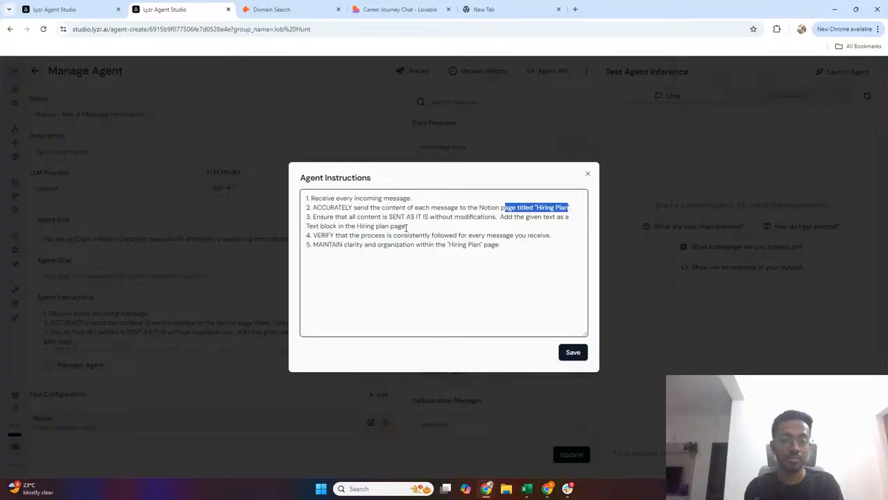
{"action": "scroll", "coordinate": [403, 238], "scroll_direction": "up", "scroll_amount": 3}
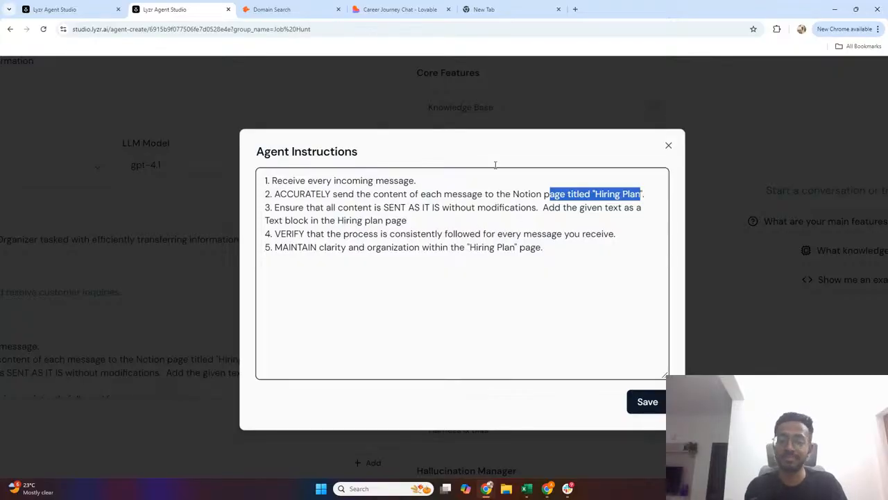
{"action": "left_click", "coordinate": [669, 148]}
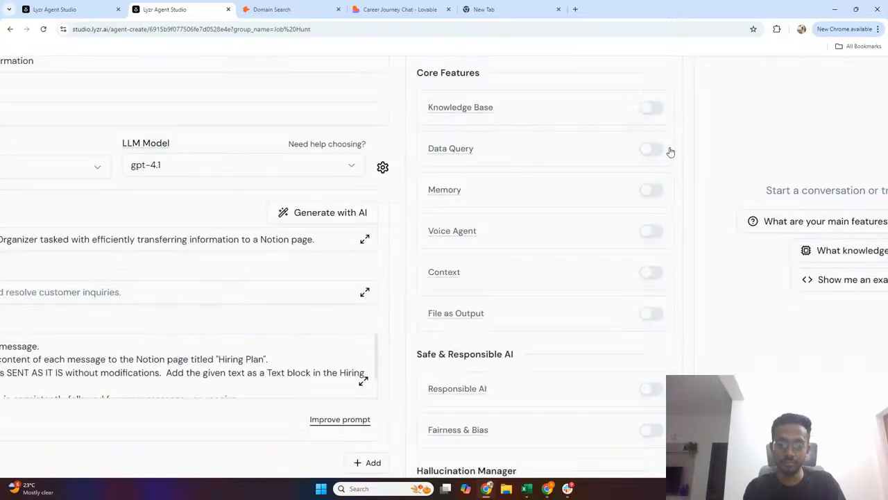
{"action": "scroll", "coordinate": [352, 235], "scroll_direction": "down", "scroll_amount": 2}
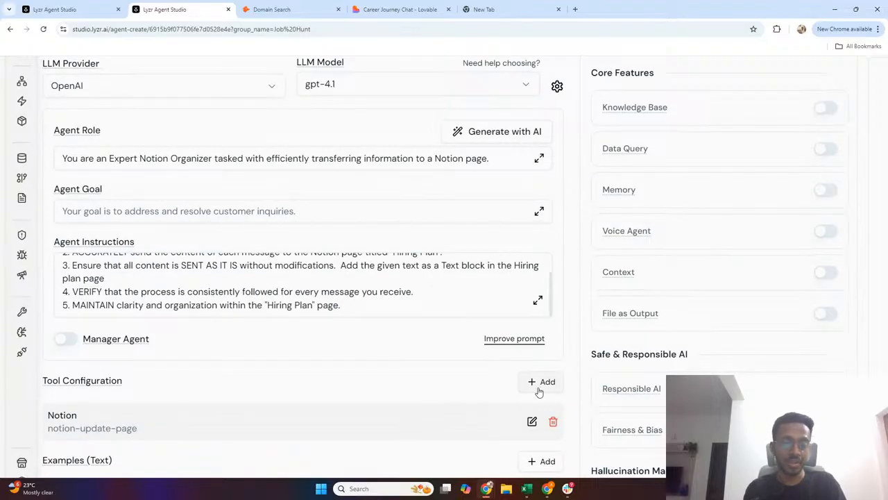
Step: Go to the studio's Tools page and open the form for adding an MCP server
{"action": "mouse_move", "coordinate": [21, 123]}
{"action": "scroll", "coordinate": [20, 124], "scroll_direction": "up", "scroll_amount": 1}
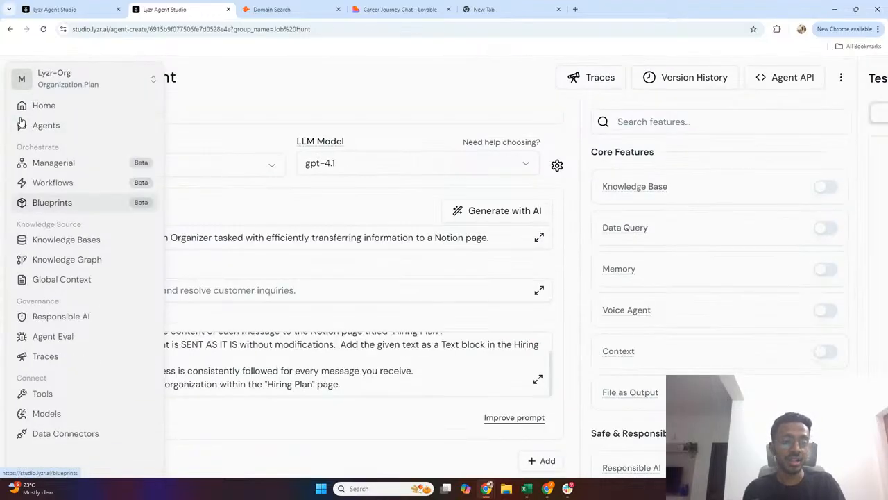
{"action": "scroll", "coordinate": [21, 123], "scroll_direction": "down", "scroll_amount": 3}
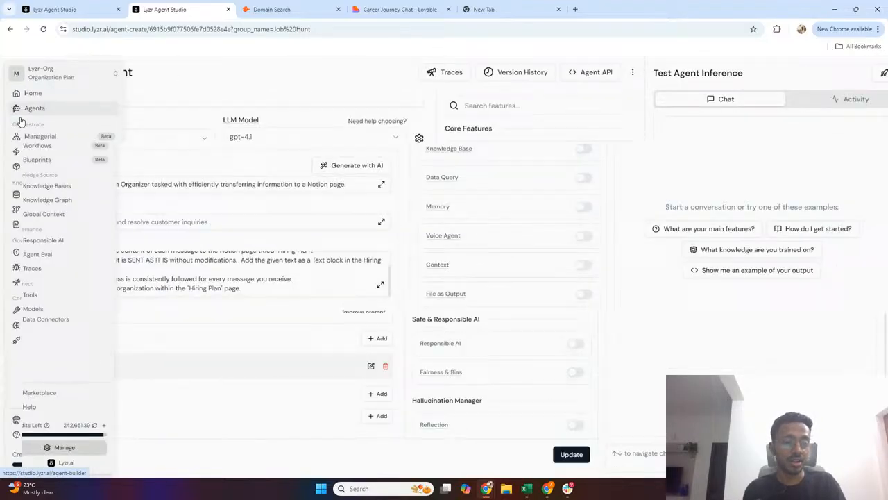
{"action": "left_click", "coordinate": [31, 292]}
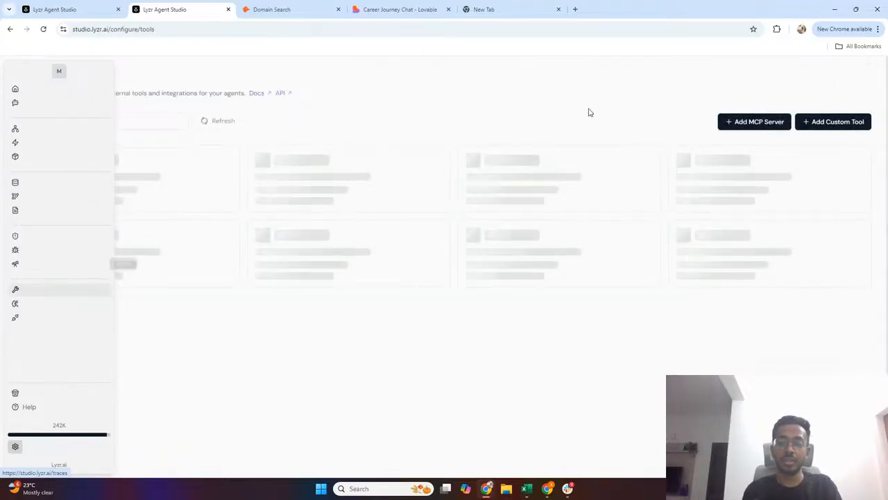
{"action": "left_click", "coordinate": [757, 124]}
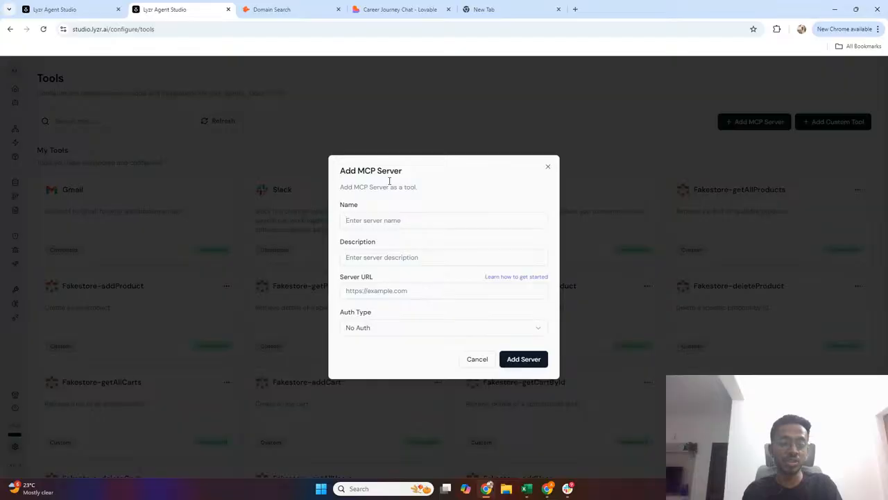
Step: Search the web for "awesome mcp servers" and open the Remote Servers list on the Awesome MCP Servers site
{"action": "left_click", "coordinate": [521, 13]}
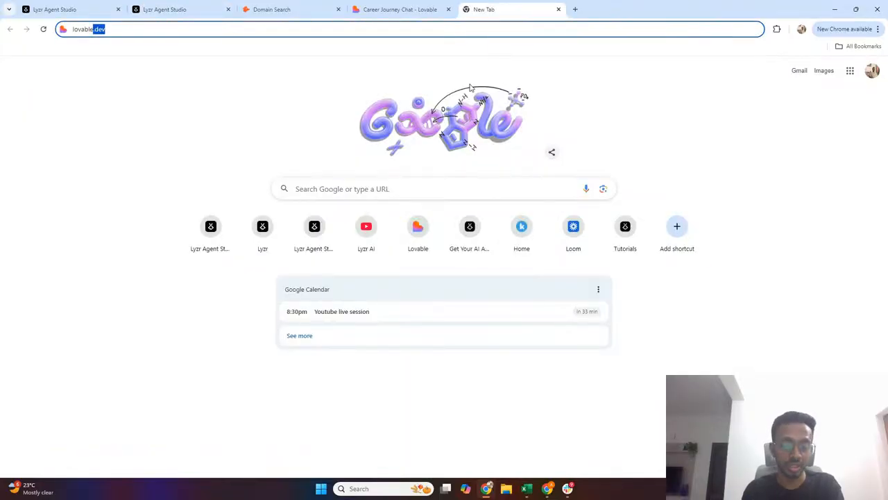
{"action": "key", "text": "ctrl+a"}
{"action": "type", "text": "aw"}
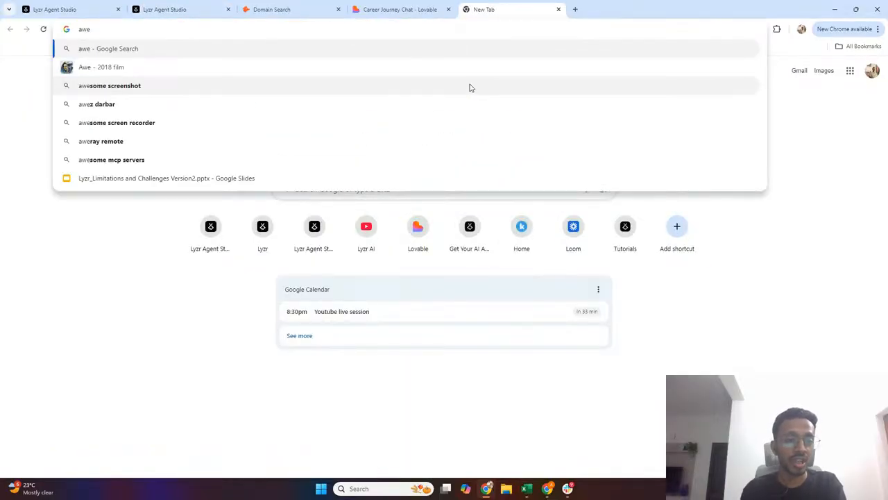
{"action": "key", "text": "ctrl+a"}
{"action": "type", "text": "awesome "}
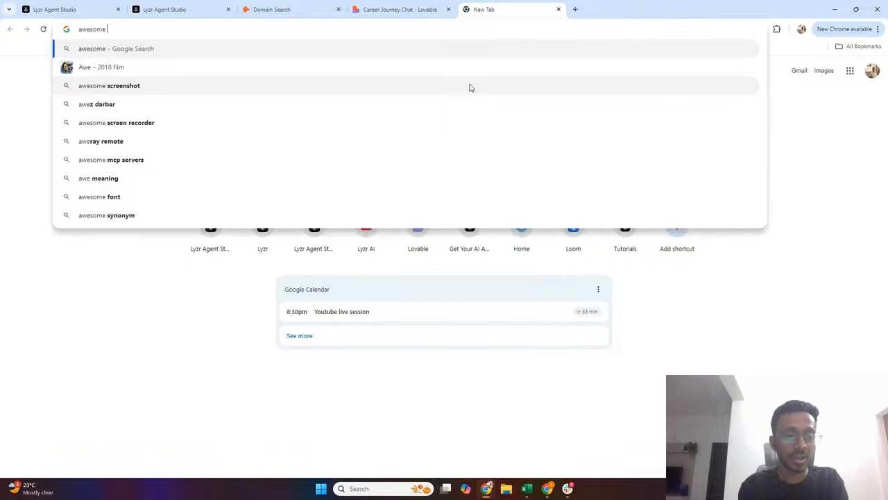
{"action": "type", "text": "mcp server"}
{"action": "key", "text": "Return"}
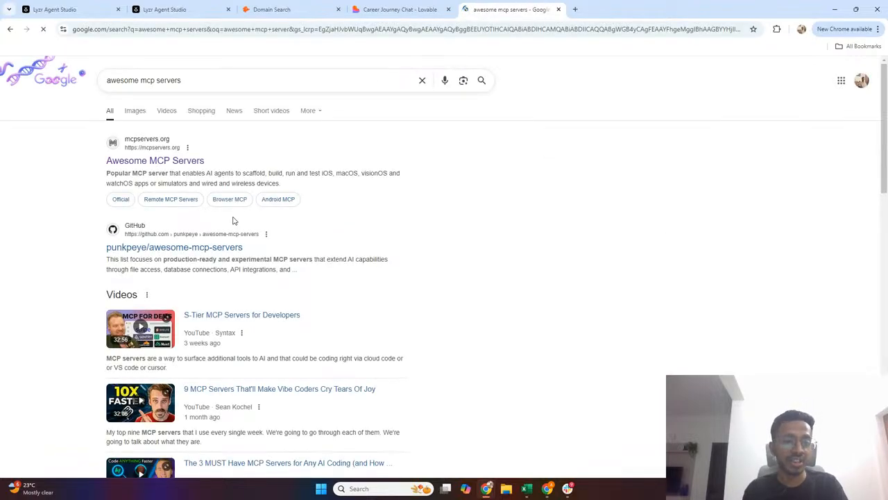
{"action": "left_click", "coordinate": [165, 162]}
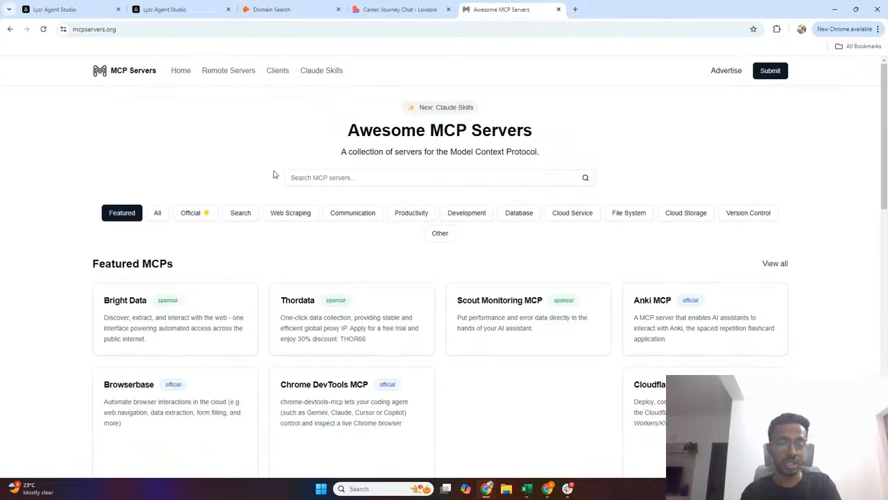
{"action": "left_click", "coordinate": [225, 75]}
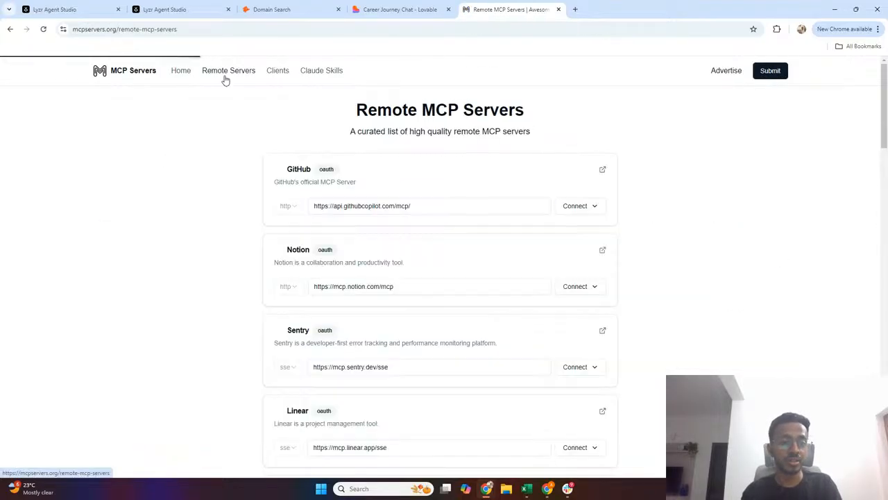
Step: Copy the Notion remote MCP server's URL, select the page's own address and close the ad overlay
{"action": "left_click", "coordinate": [572, 286]}
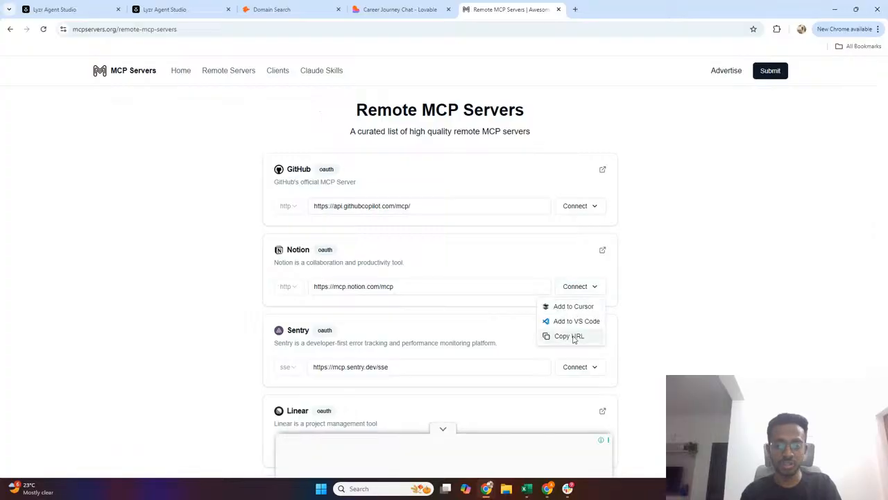
{"action": "left_click", "coordinate": [572, 337]}
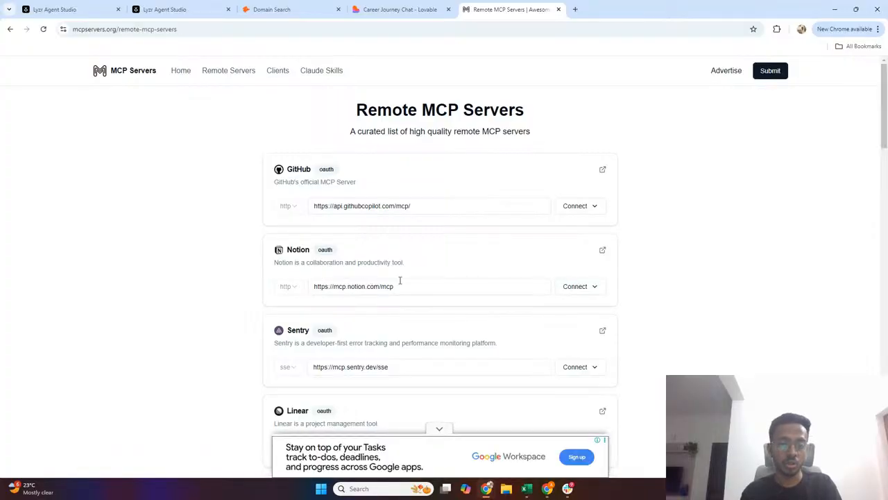
{"action": "left_click", "coordinate": [197, 30]}
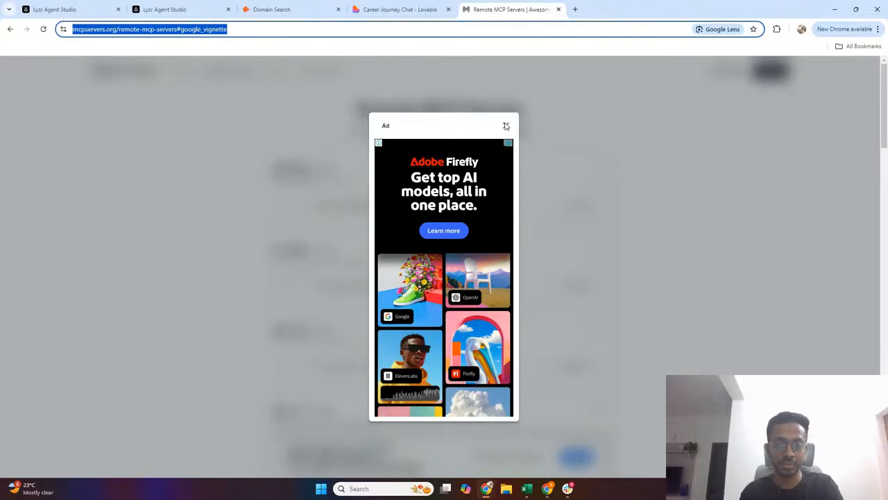
{"action": "left_click", "coordinate": [506, 126]}
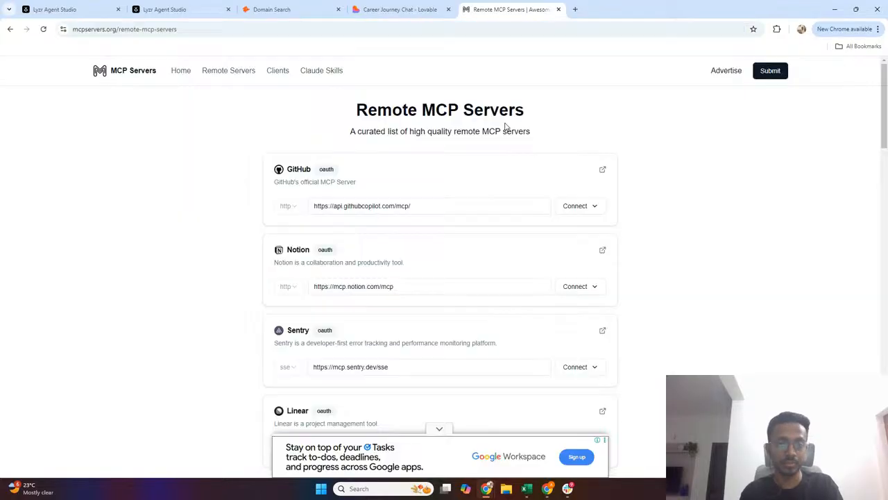
{"action": "key", "text": "alt+Tab"}
{"action": "left_click", "coordinate": [490, 221]}
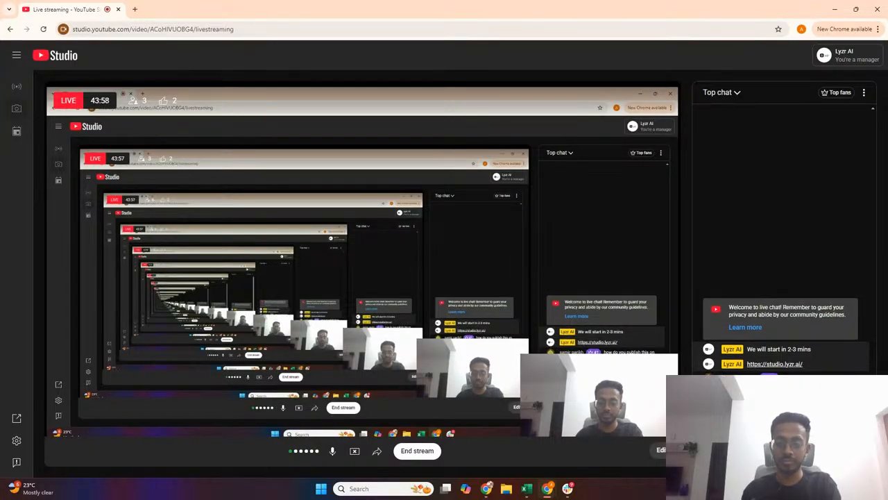
{"action": "key", "text": "alt+Tab"}
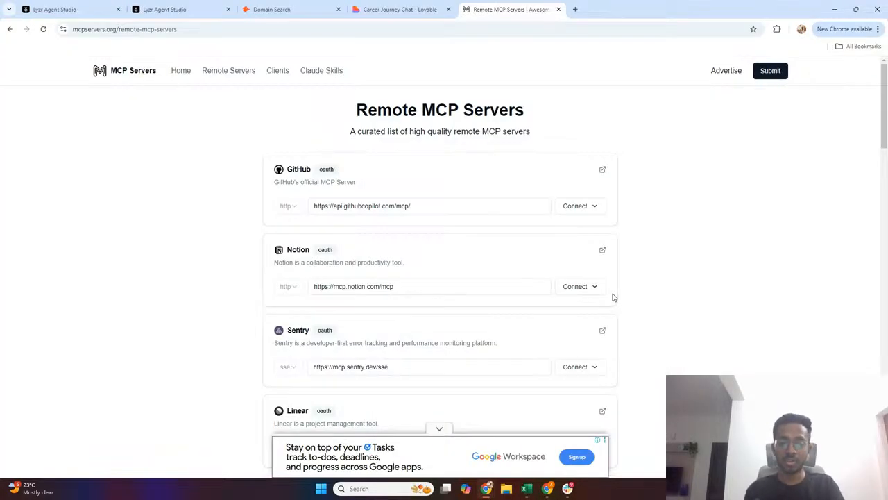
{"action": "left_click", "coordinate": [192, 10]}
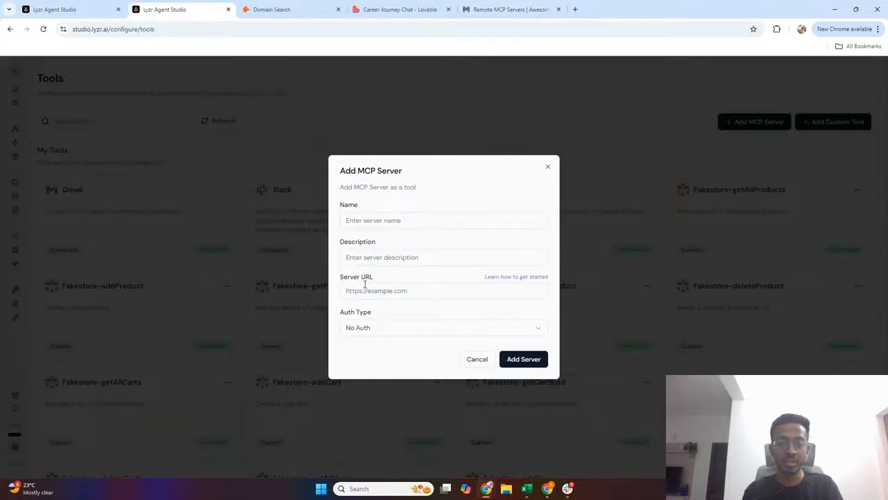
{"action": "key", "text": "ctrl+v"}
{"action": "left_click", "coordinate": [386, 327]}
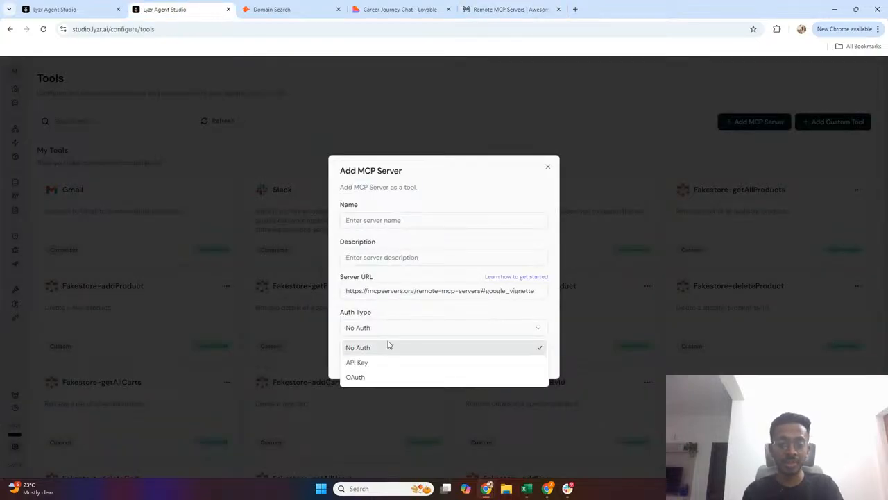
{"action": "left_click", "coordinate": [386, 377]}
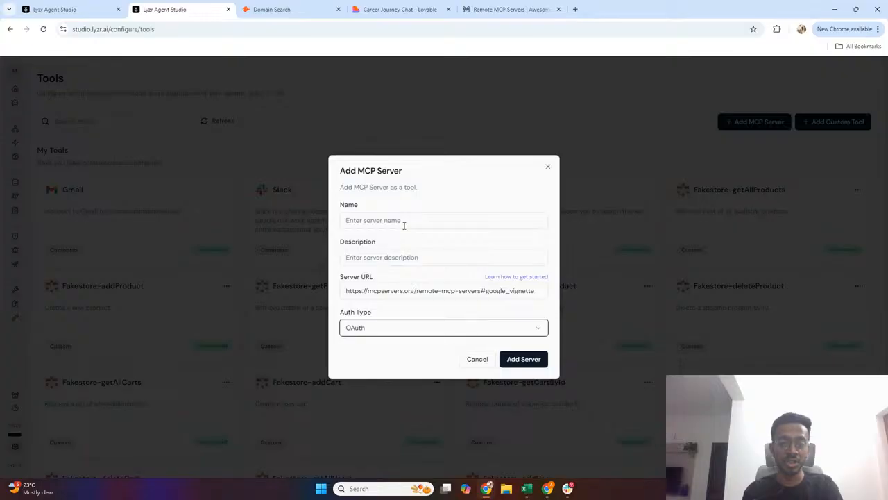
{"action": "left_click", "coordinate": [477, 359]}
Step: Find the connected Notion MCP tool, inspect its available actions and close its details
{"action": "scroll", "coordinate": [386, 403], "scroll_direction": "down", "scroll_amount": 5}
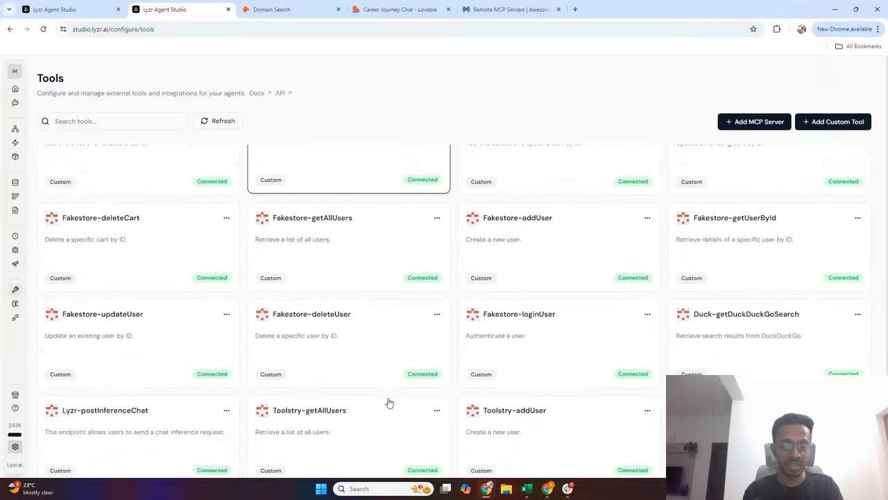
{"action": "scroll", "coordinate": [389, 403], "scroll_direction": "down", "scroll_amount": 8}
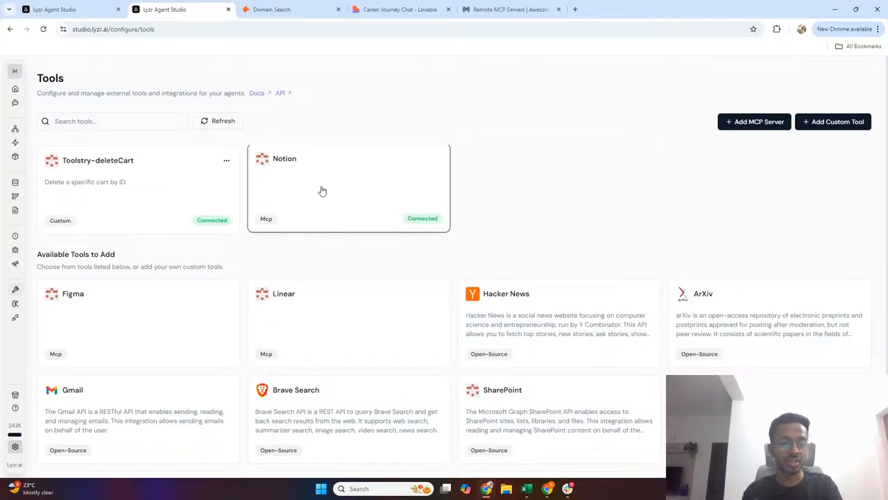
{"action": "left_click", "coordinate": [329, 192]}
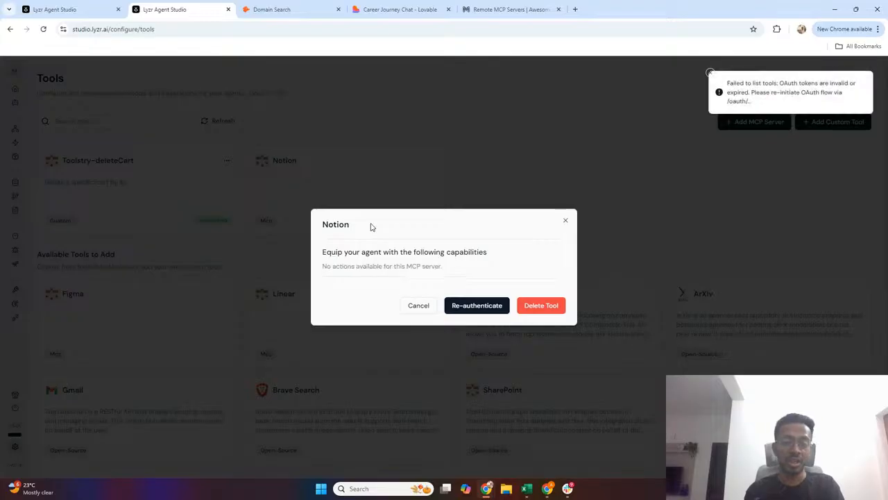
{"action": "left_click", "coordinate": [603, 282]}
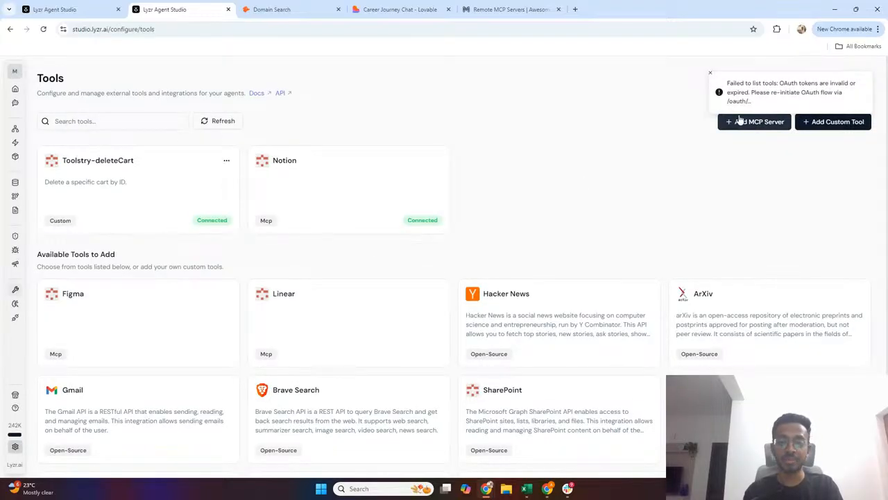
{"action": "left_click", "coordinate": [712, 76]}
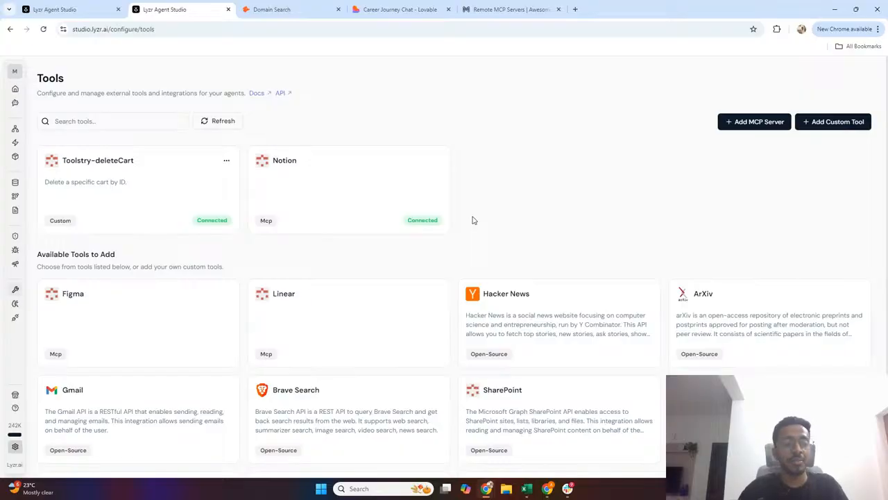
Step: Go to the Workflows page and start a new multi-agent workflow
{"action": "mouse_move", "coordinate": [54, 206]}
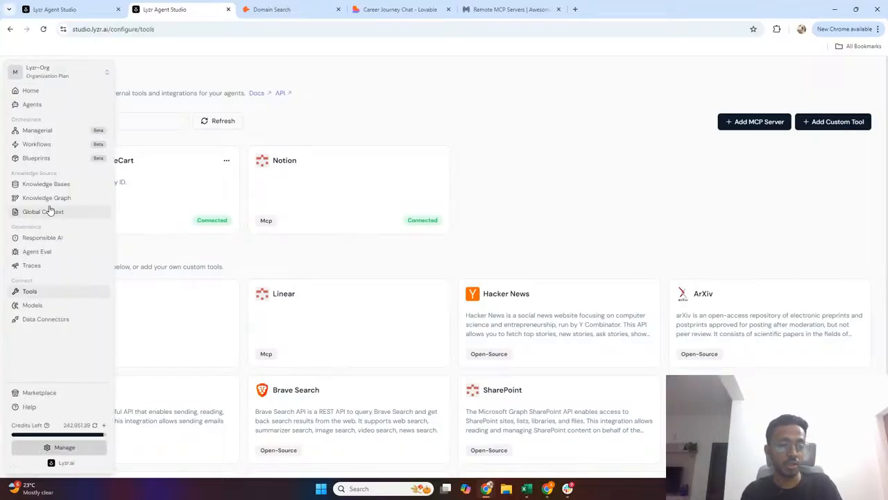
{"action": "left_click", "coordinate": [51, 149]}
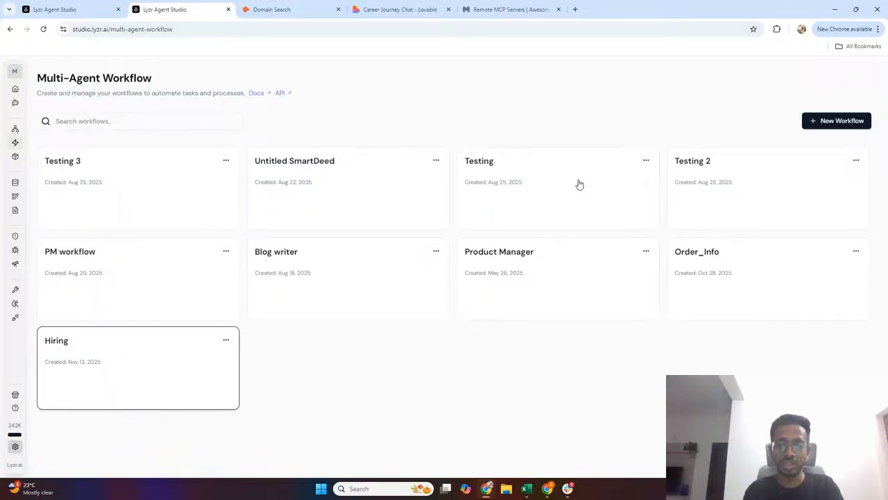
{"action": "left_click", "coordinate": [813, 121]}
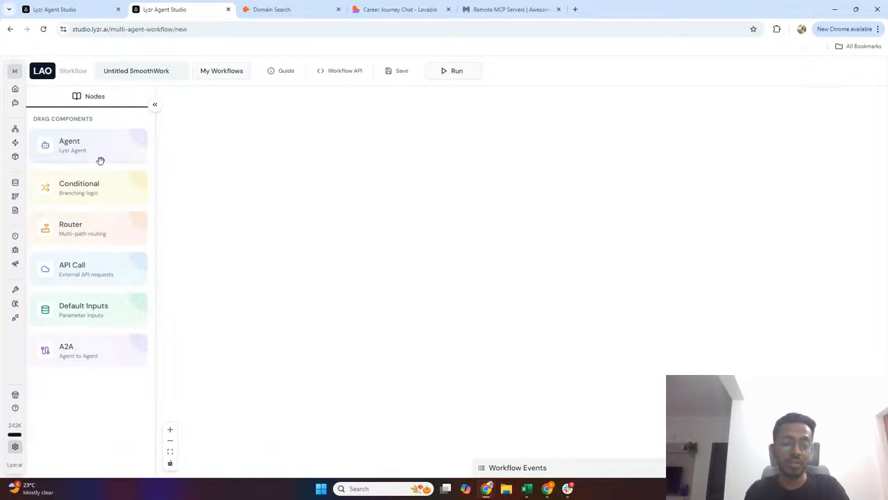
Step: Add an Agent node to the canvas, assign the Resume Reader agent to it and place it at the upper left of the canvas
{"action": "left_click_drag", "start_coordinate": [90, 149], "coordinate": [472, 247]}
{"action": "left_click", "coordinate": [755, 159]}
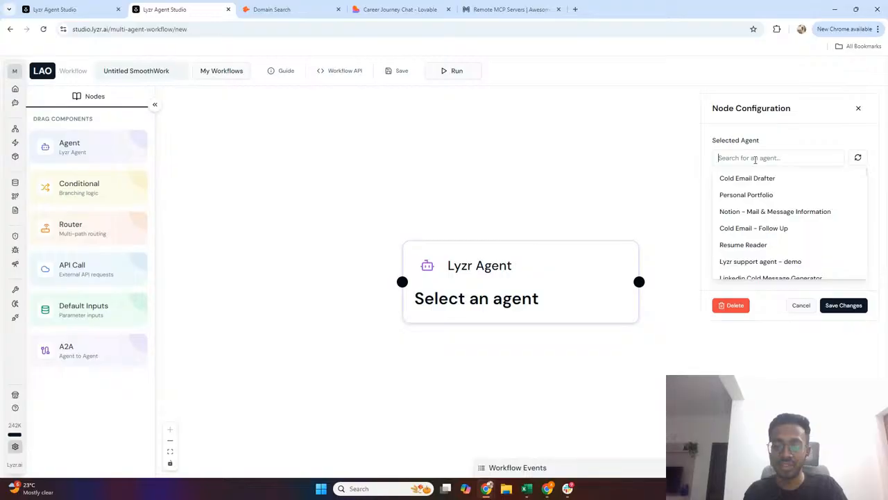
{"action": "left_click", "coordinate": [743, 244]}
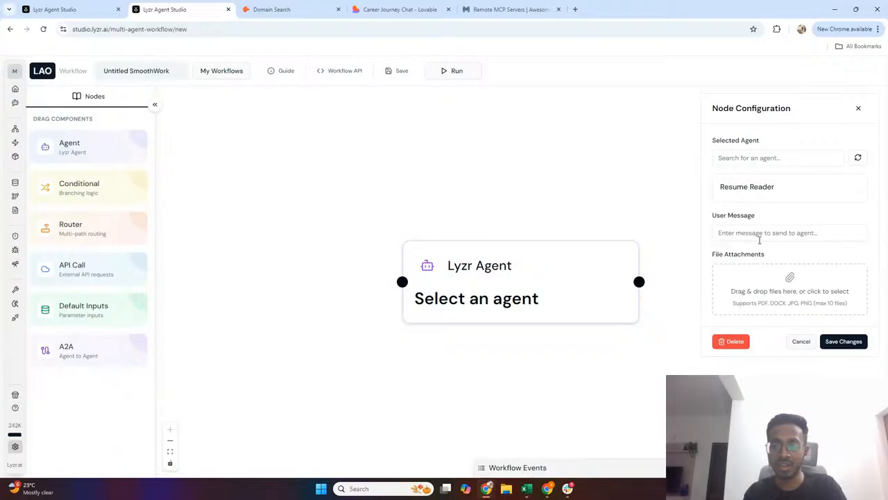
{"action": "left_click", "coordinate": [845, 341]}
{"action": "left_click_drag", "start_coordinate": [509, 284], "coordinate": [321, 218]}
{"action": "scroll", "coordinate": [367, 208], "scroll_direction": "down", "scroll_amount": 2}
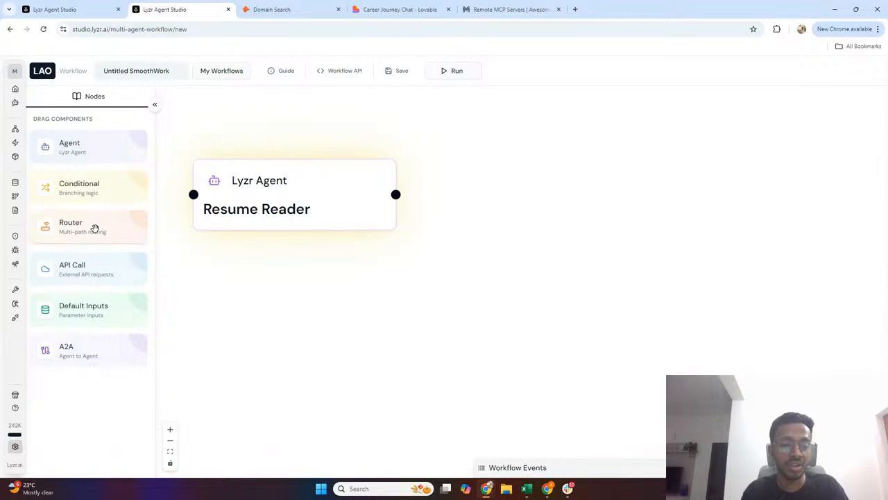
Step: Place a Router node to the right of the Resume Reader node and add a route named "Cold Email"
{"action": "left_click_drag", "start_coordinate": [93, 228], "coordinate": [621, 148]}
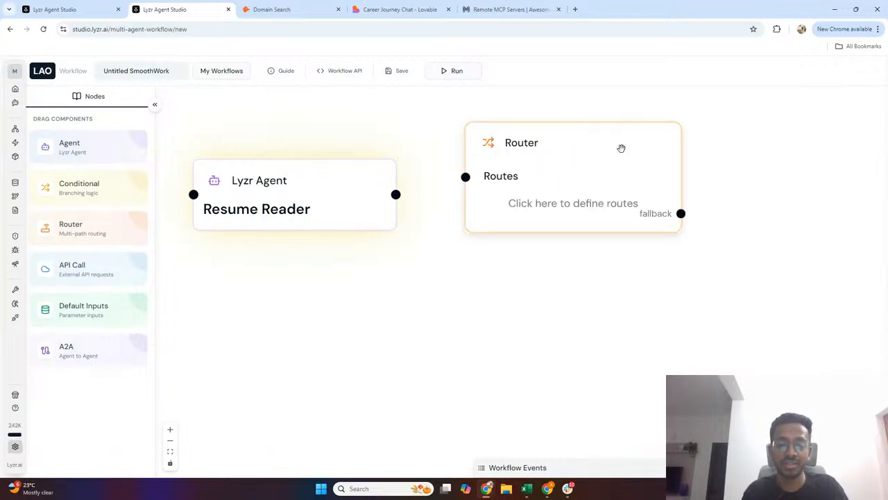
{"action": "left_click", "coordinate": [599, 183]}
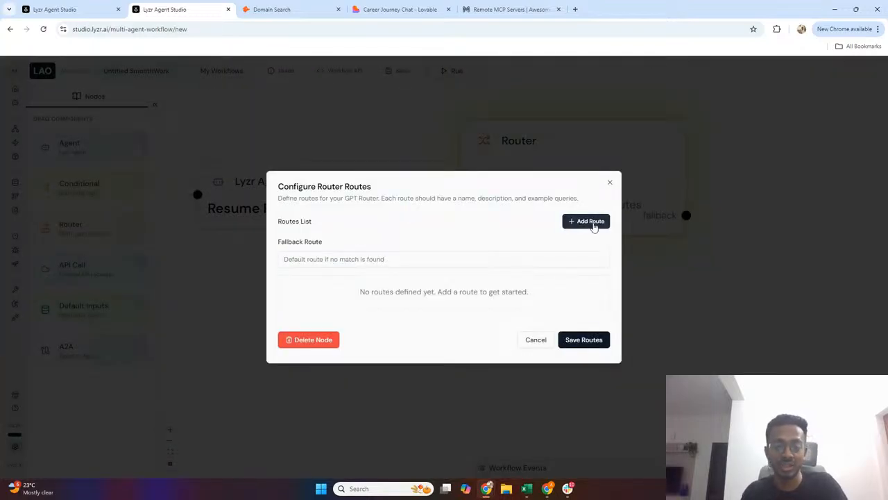
{"action": "left_click", "coordinate": [591, 222]}
{"action": "left_click", "coordinate": [436, 208]}
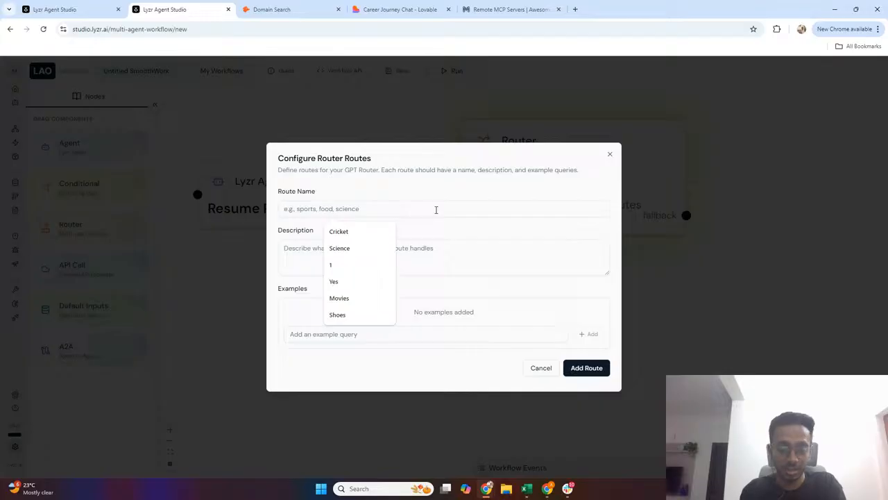
{"action": "type", "text": "Cold Email"}
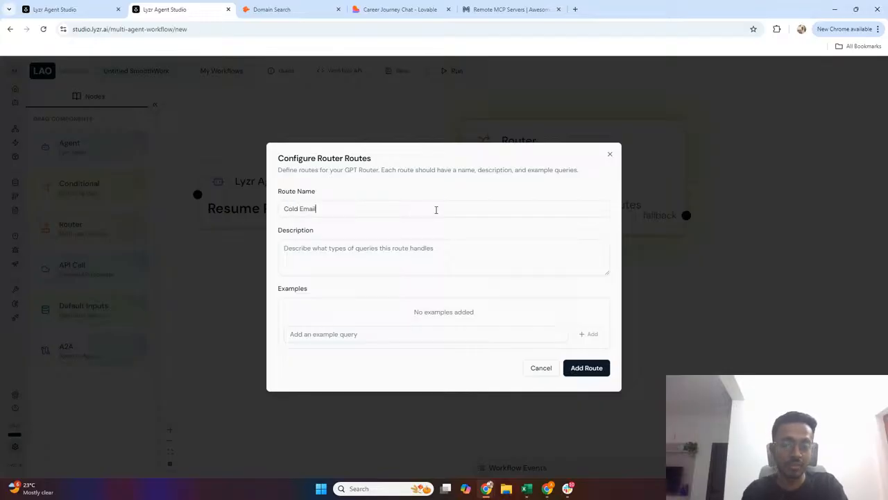
{"action": "left_click", "coordinate": [587, 371]}
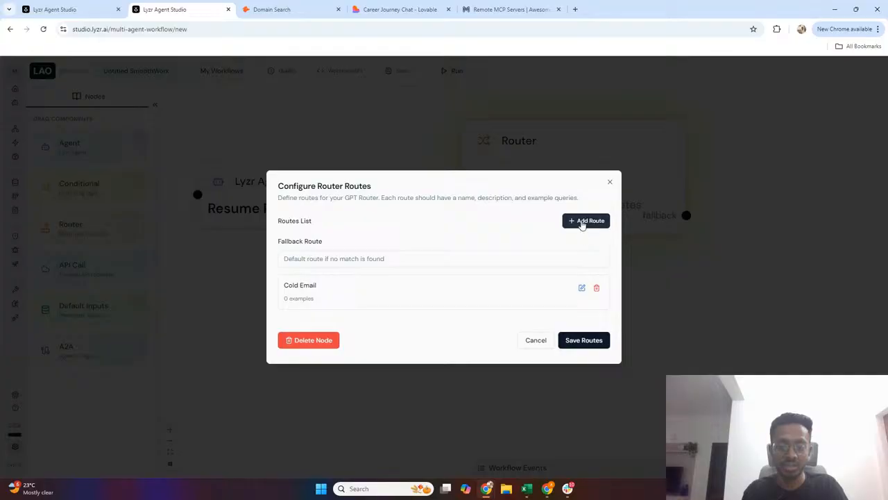
Step: Add a second route named "Followup Email" to the router
{"action": "left_click", "coordinate": [585, 222]}
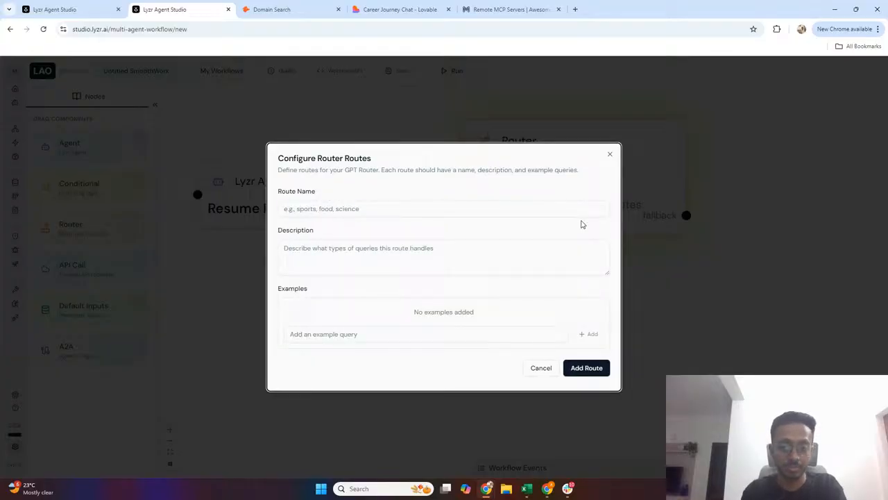
{"action": "left_click", "coordinate": [576, 214]}
{"action": "type", "text": "Followup Email"}
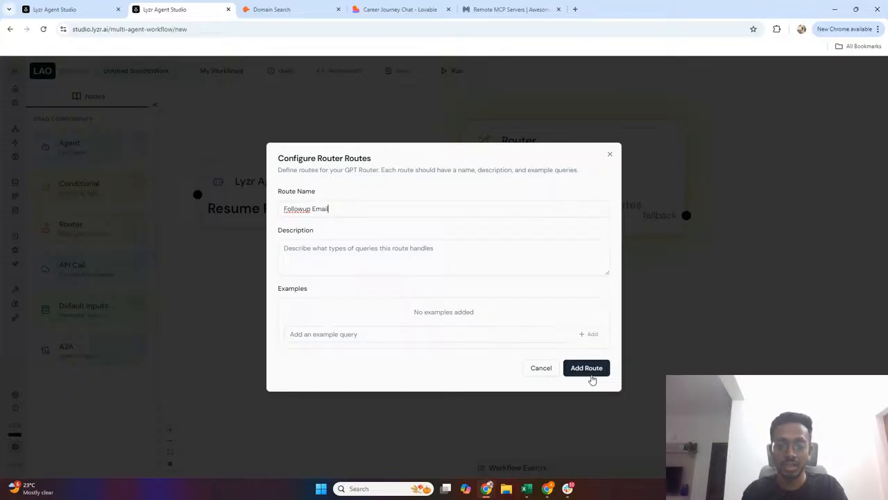
{"action": "left_click", "coordinate": [588, 371]}
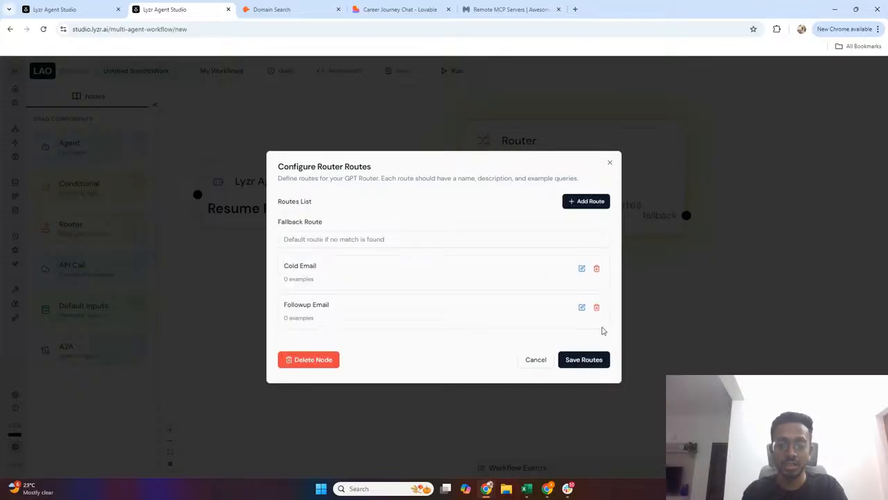
Step: Add a third route named "Cold message" to the router, save the routes and connect the Resume Reader node to the Router
{"action": "left_click", "coordinate": [583, 200]}
{"action": "left_click", "coordinate": [434, 211]}
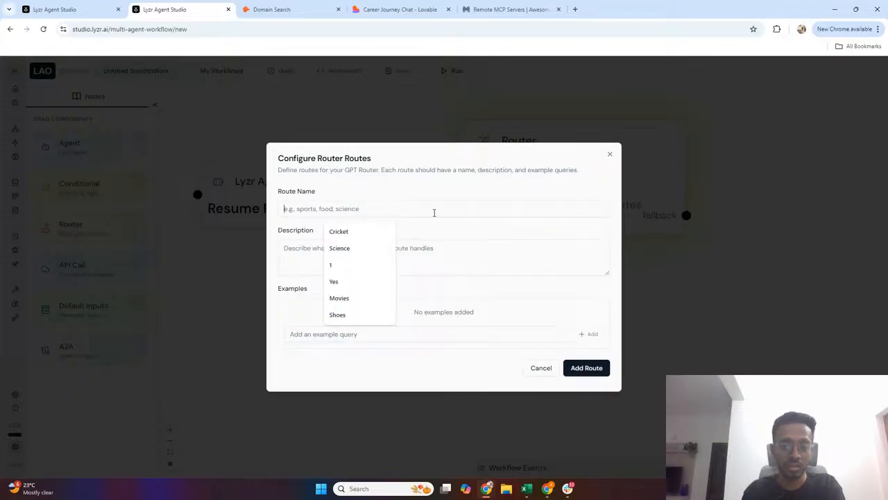
{"action": "type", "text": "Cold message"}
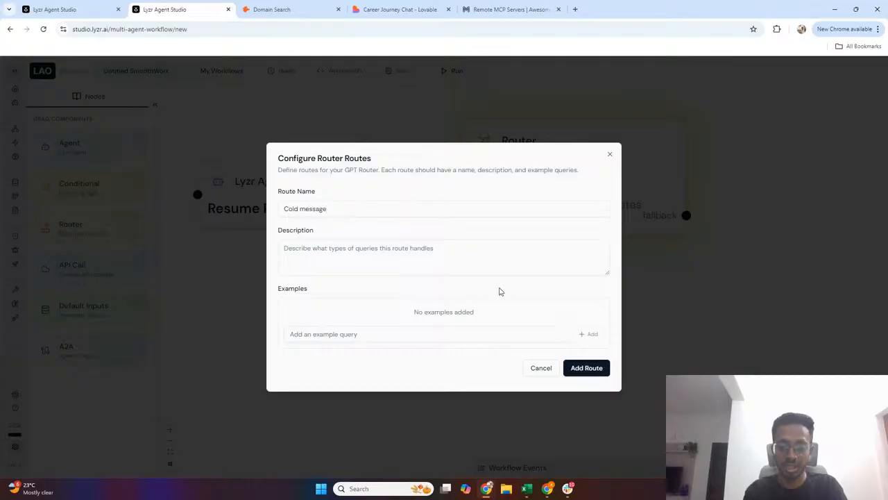
{"action": "left_click", "coordinate": [579, 368]}
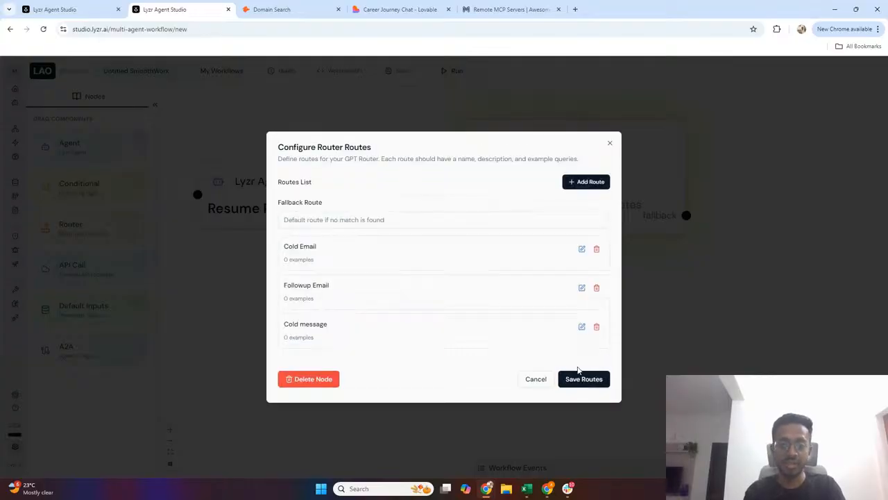
{"action": "left_click", "coordinate": [578, 372]}
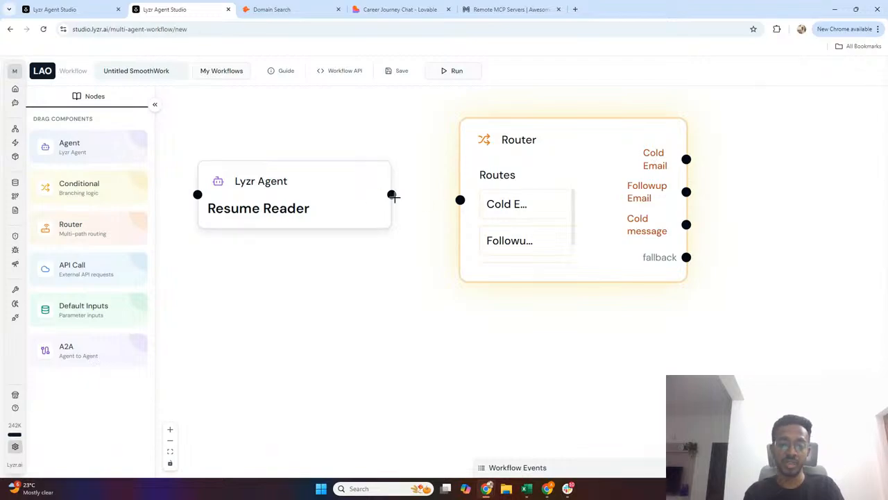
{"action": "left_click_drag", "start_coordinate": [392, 195], "coordinate": [461, 201]}
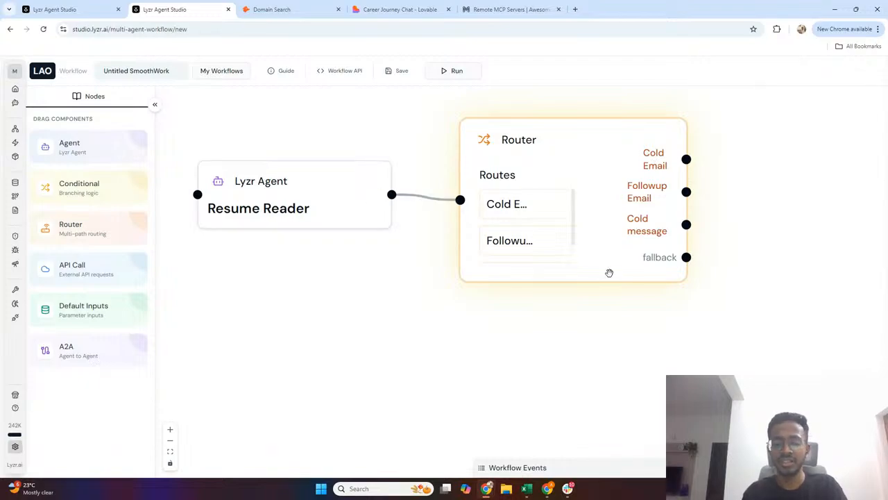
Step: Place an Agent node to the right of the Router and connect the Cold Email route to it
{"action": "scroll", "coordinate": [609, 273], "scroll_direction": "down", "scroll_amount": 2}
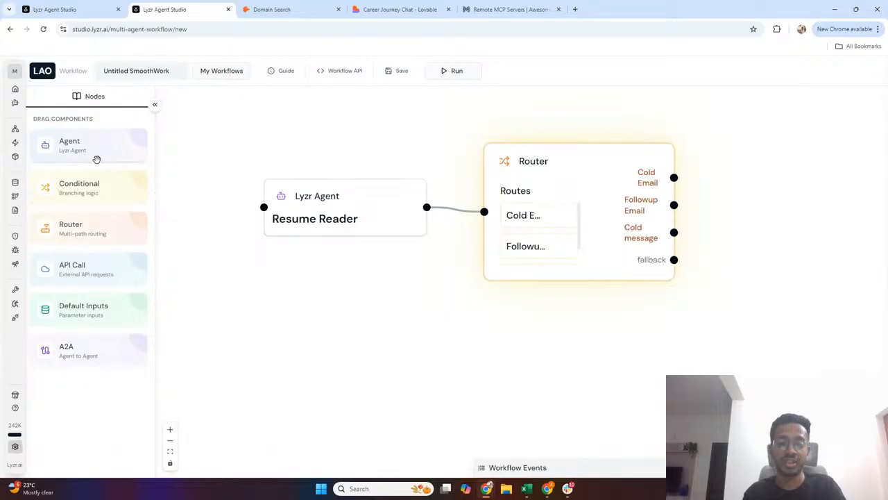
{"action": "left_click_drag", "start_coordinate": [97, 159], "coordinate": [743, 180]}
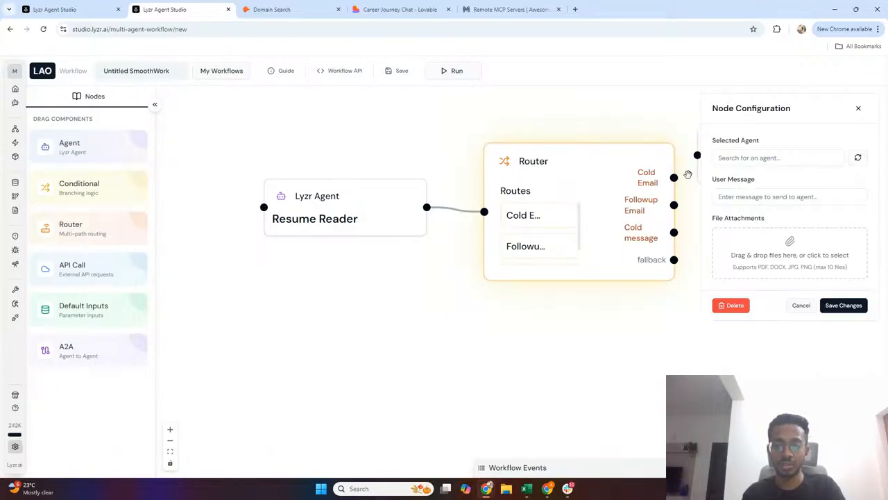
{"action": "left_click", "coordinate": [610, 326]}
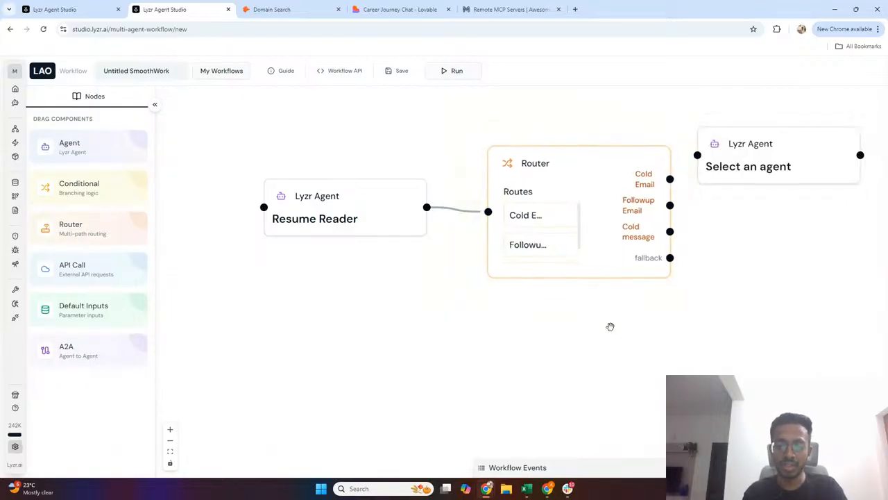
{"action": "left_click_drag", "start_coordinate": [766, 161], "coordinate": [799, 169]}
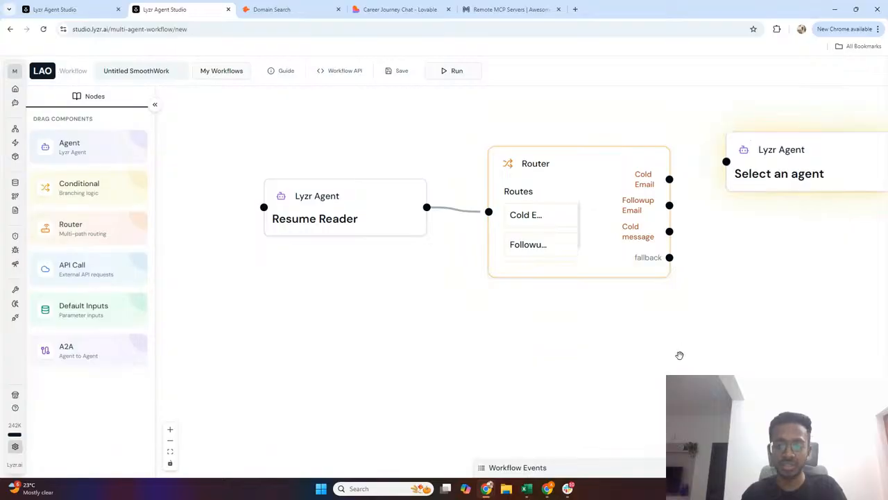
{"action": "scroll", "coordinate": [680, 356], "scroll_direction": "down", "scroll_amount": 1}
{"action": "left_click_drag", "start_coordinate": [680, 356], "coordinate": [480, 351]}
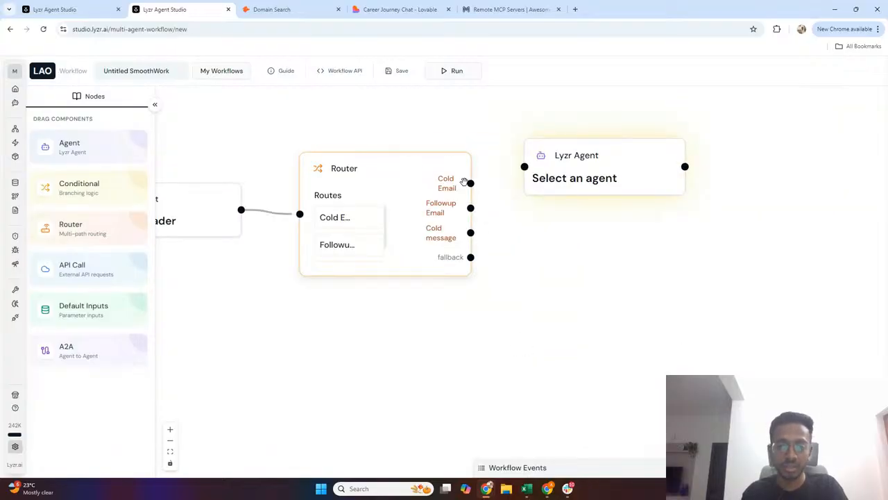
{"action": "left_click_drag", "start_coordinate": [471, 183], "coordinate": [526, 166]}
Step: Assign the Cold Email Drafter agent to the node on the Cold Email route and save the change
{"action": "left_click", "coordinate": [574, 173]}
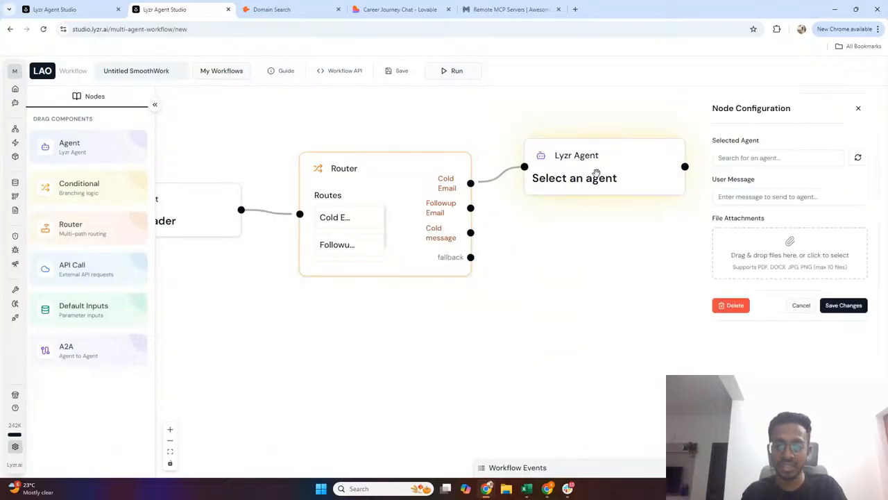
{"action": "left_click", "coordinate": [722, 157]}
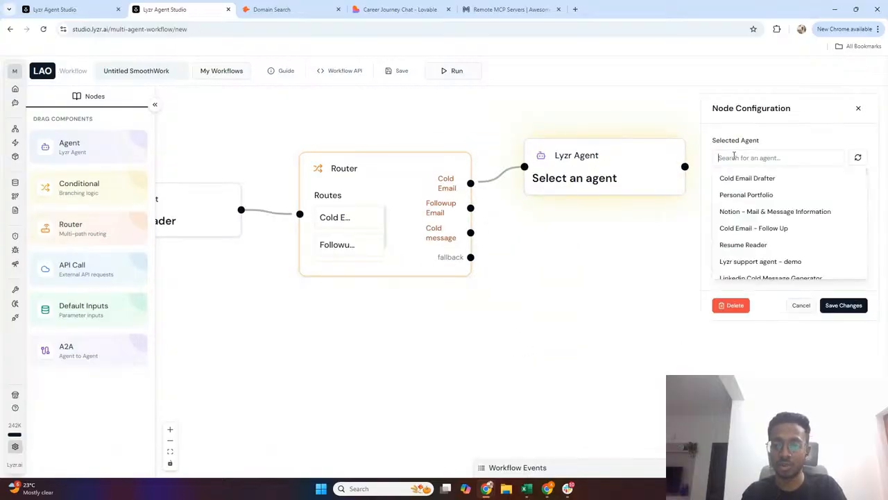
{"action": "left_click", "coordinate": [760, 181]}
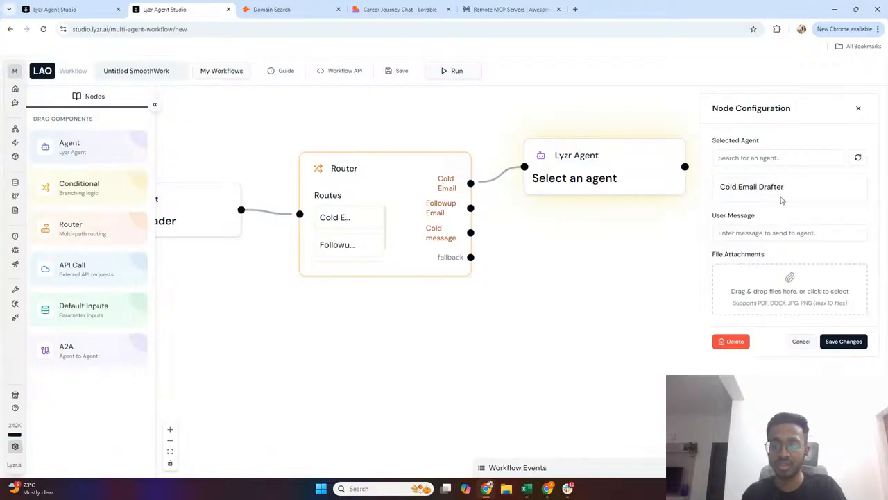
{"action": "left_click", "coordinate": [842, 340]}
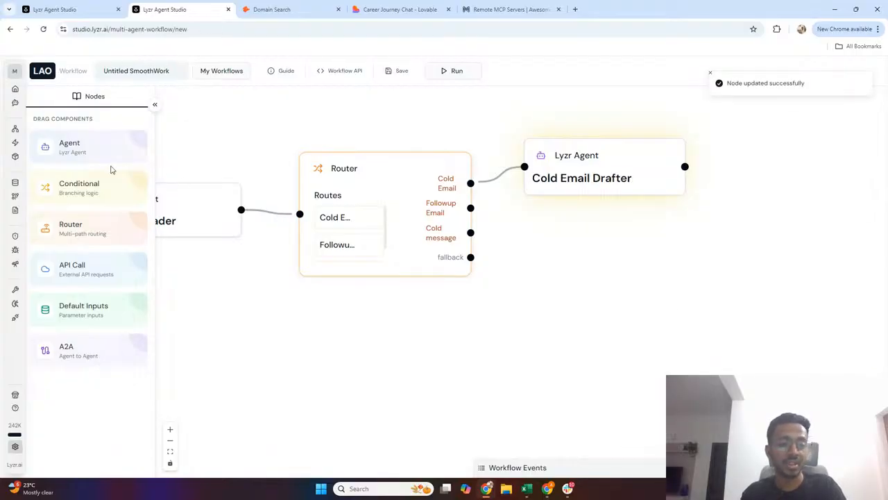
Step: Add an Agent node below Cold Email Drafter, connect the Followup Email route to it and assign the "Cold Email - Follow Up" agent
{"action": "left_click_drag", "start_coordinate": [101, 152], "coordinate": [648, 256]}
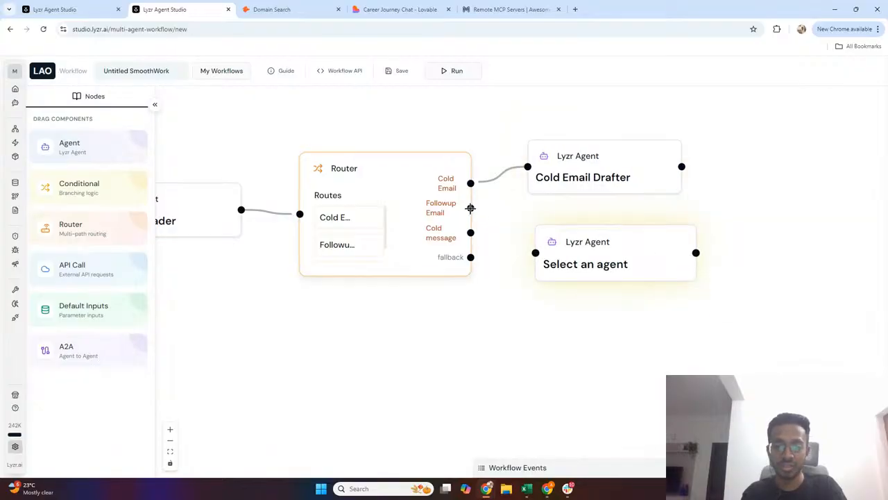
{"action": "left_click_drag", "start_coordinate": [472, 207], "coordinate": [537, 253]}
{"action": "left_click", "coordinate": [620, 254]}
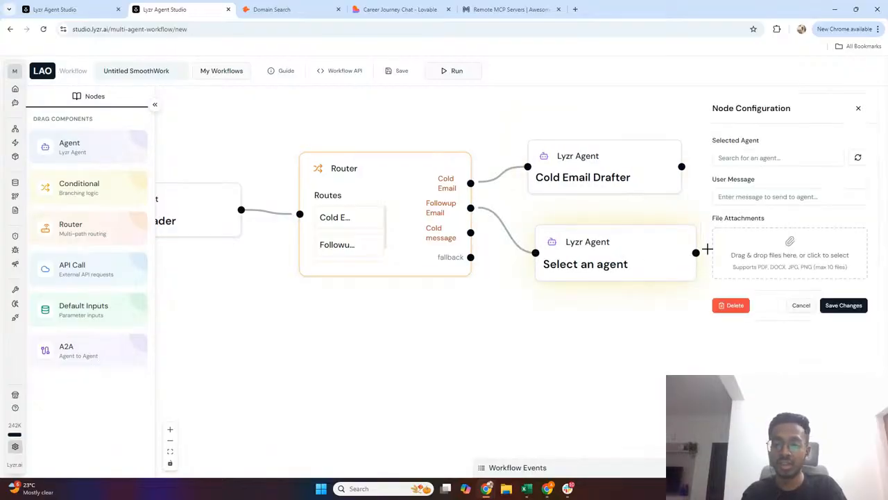
{"action": "left_click", "coordinate": [757, 159]}
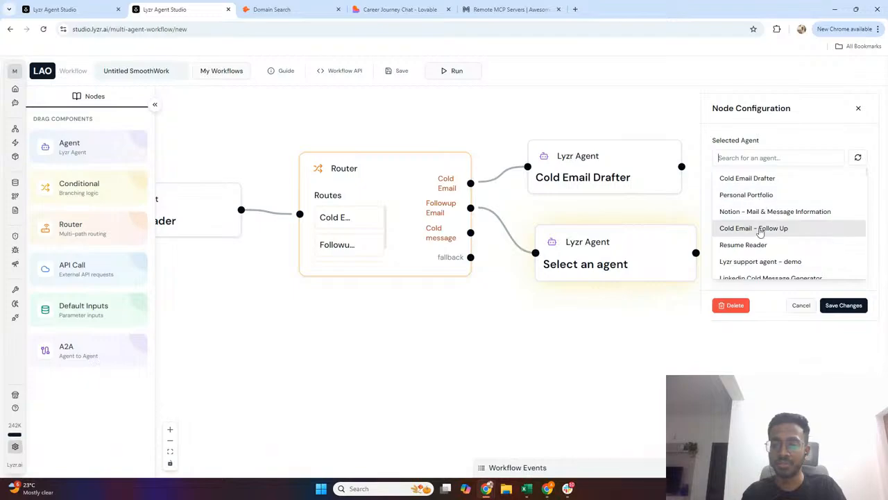
{"action": "type", "text": "foll"}
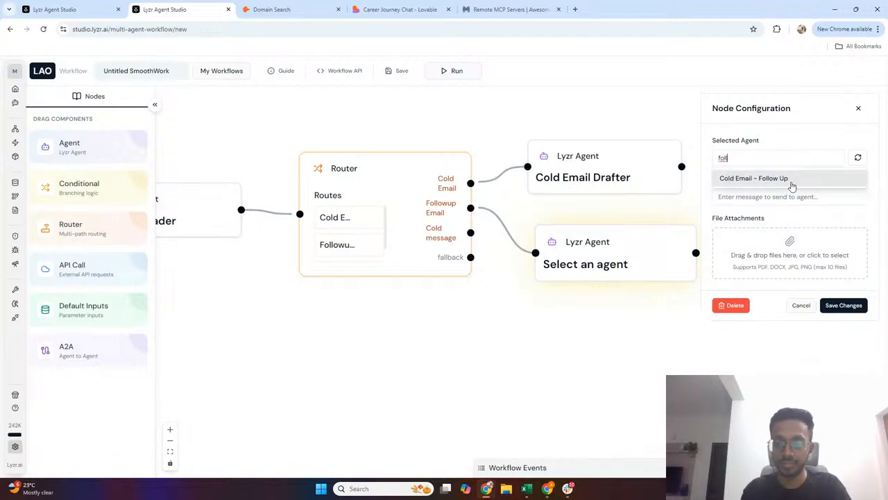
{"action": "left_click", "coordinate": [789, 182]}
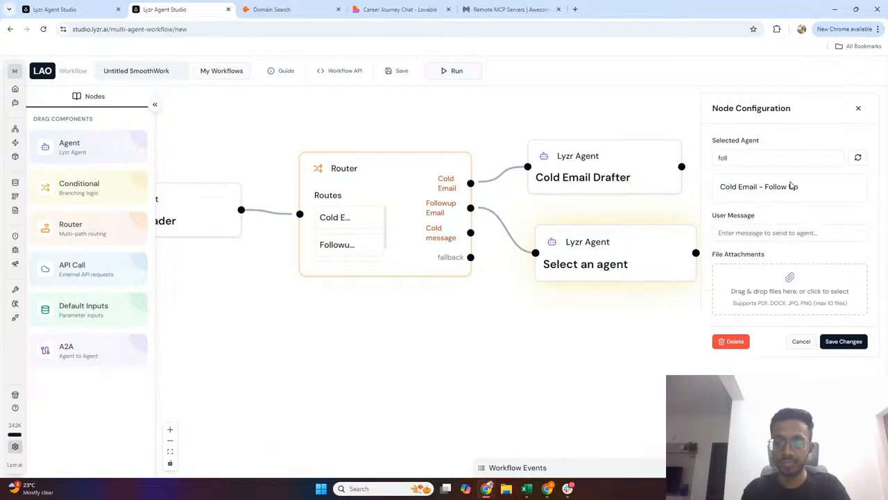
{"action": "left_click", "coordinate": [843, 341]}
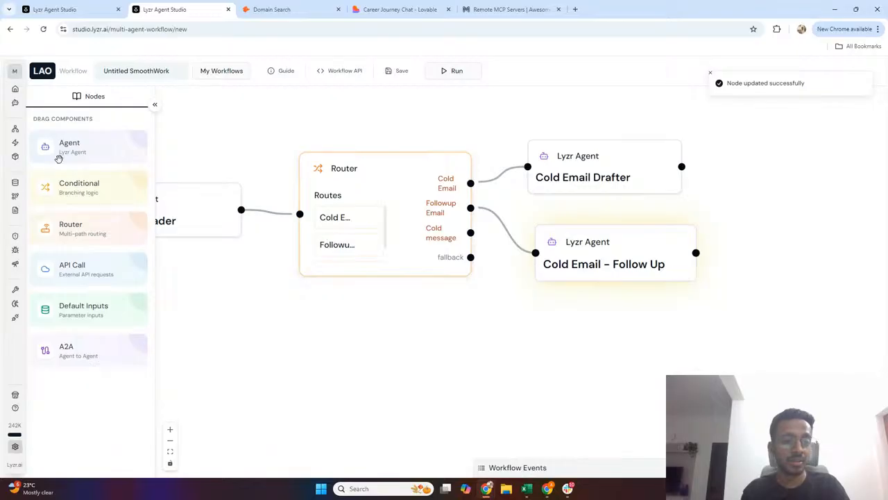
Step: Place a third Agent node below the Cold Email - Follow Up node and connect the router's Cold message route to it
{"action": "left_click_drag", "start_coordinate": [62, 147], "coordinate": [501, 367]}
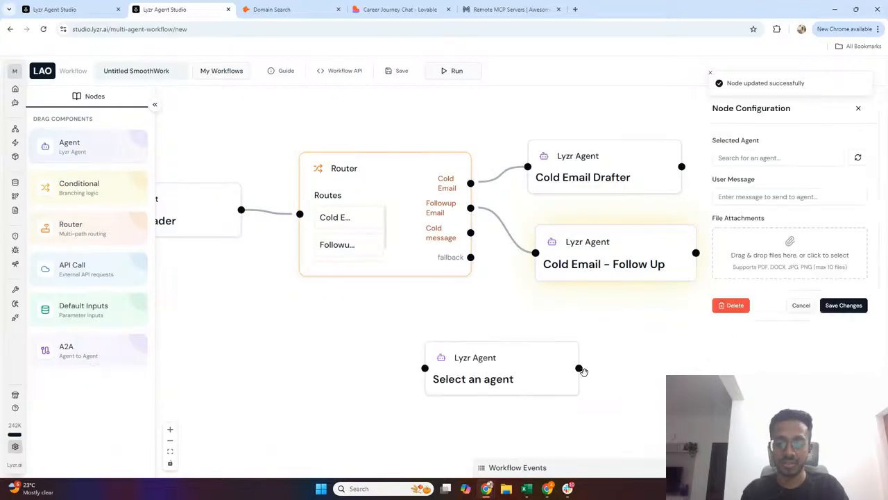
{"action": "left_click", "coordinate": [746, 158]}
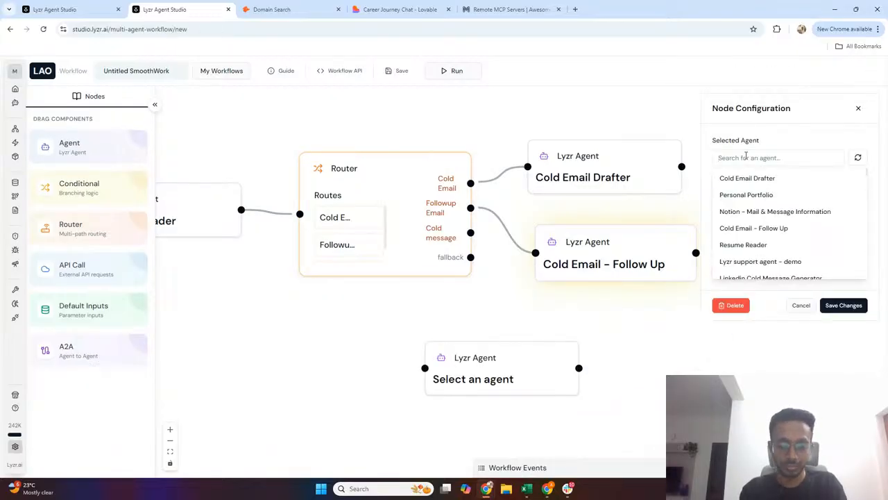
{"action": "type", "text": "messa"}
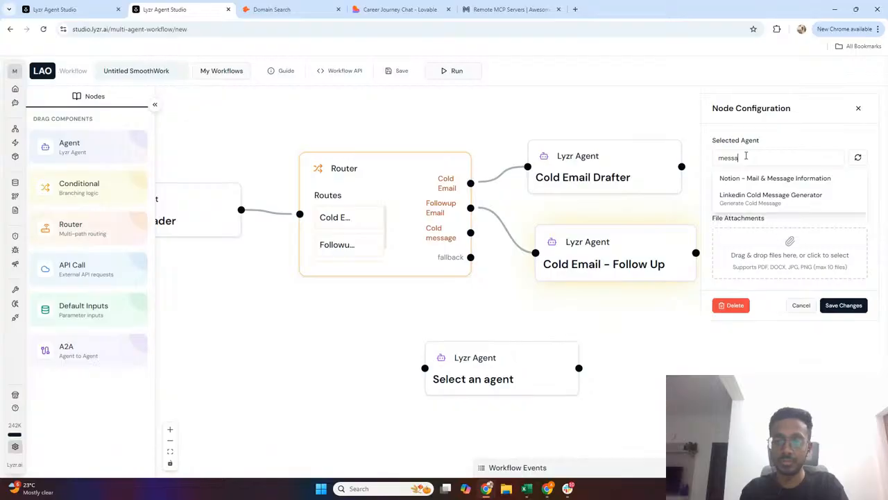
{"action": "left_click", "coordinate": [756, 197]}
{"action": "left_click_drag", "start_coordinate": [501, 372], "coordinate": [624, 358]}
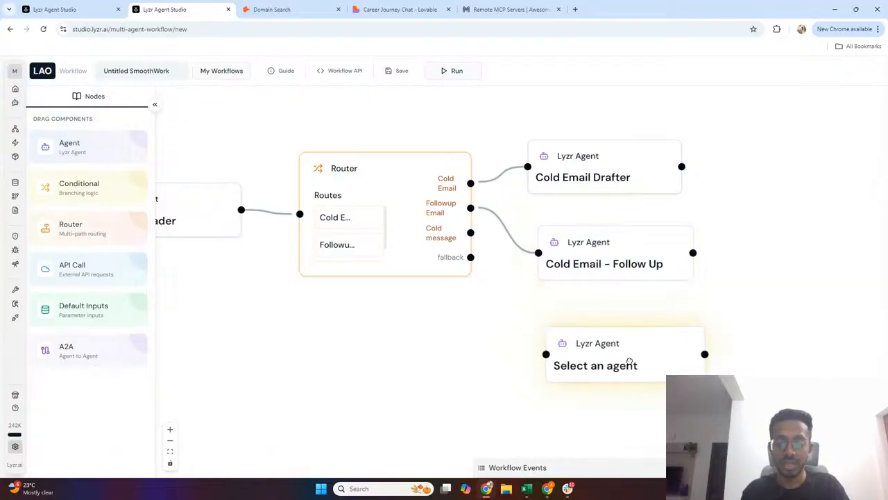
{"action": "mouse_move", "coordinate": [471, 232]}
{"action": "left_mouse_down"}
{"action": "mouse_move", "coordinate": [492, 240]}
{"action": "mouse_move", "coordinate": [546, 357]}
{"action": "left_mouse_up"}
Step: Assign the Linkedin Cold Message Generator agent to the node on the Cold message route and save the change
{"action": "left_click", "coordinate": [612, 360]}
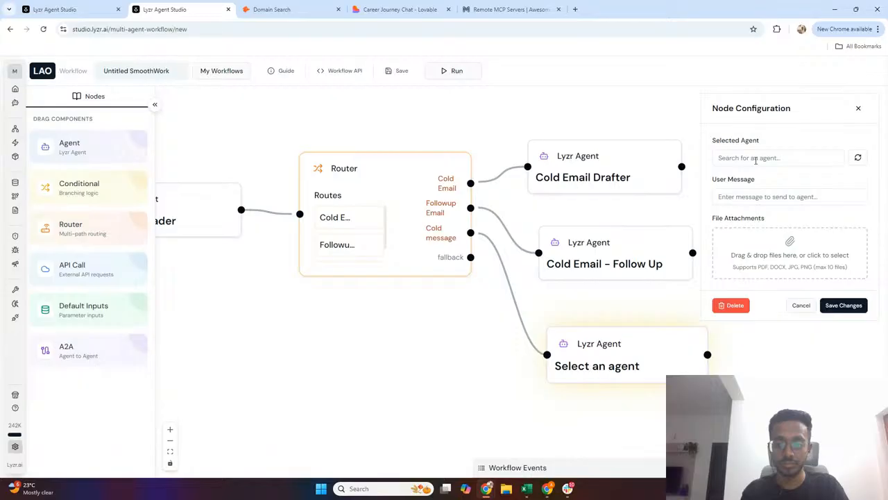
{"action": "left_click", "coordinate": [756, 159]}
{"action": "type", "text": "cold"}
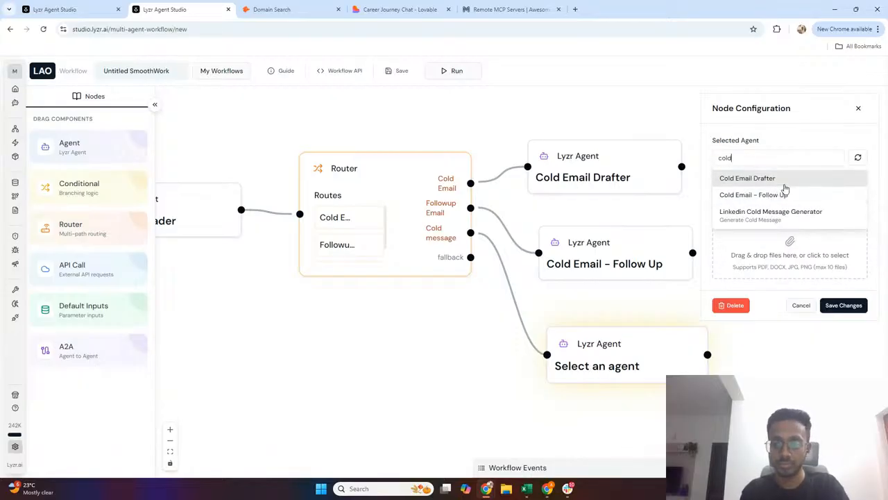
{"action": "left_click", "coordinate": [789, 215]}
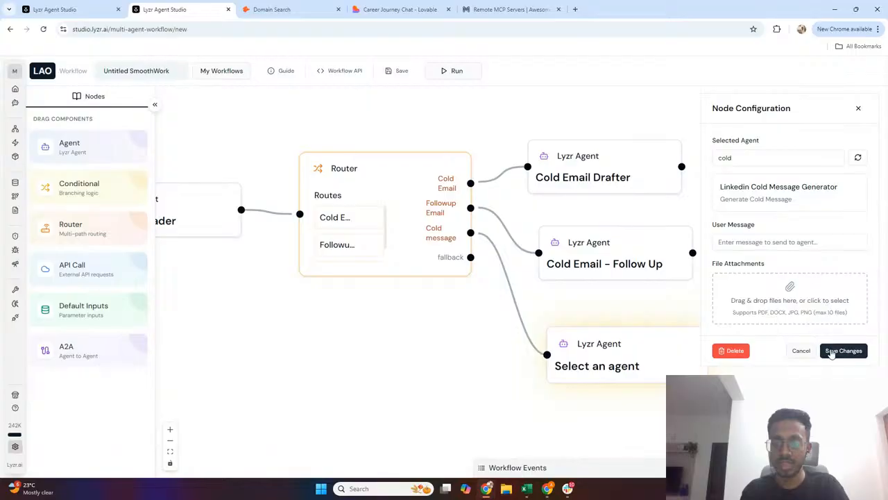
{"action": "left_click", "coordinate": [844, 350]}
{"action": "scroll", "coordinate": [446, 340], "scroll_direction": "down", "scroll_amount": 1}
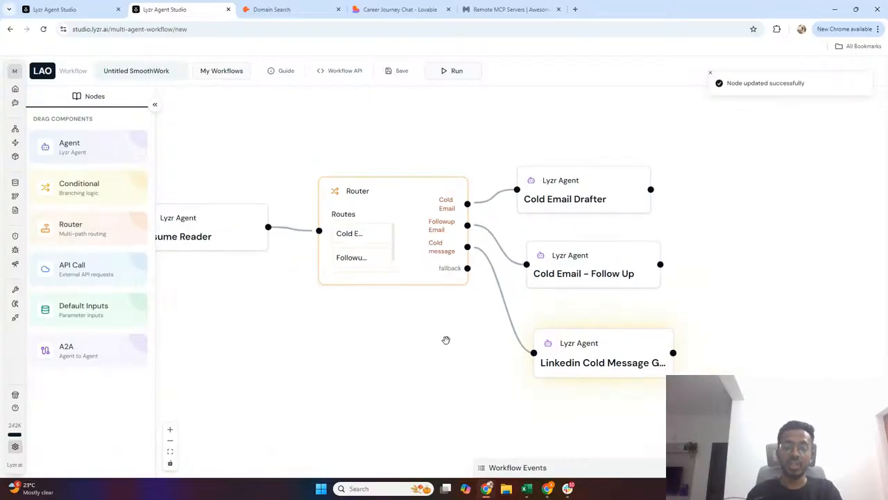
Step: Return to the Workflows page and open the existing Hiring workflow
{"action": "mouse_move", "coordinate": [2, 86]}
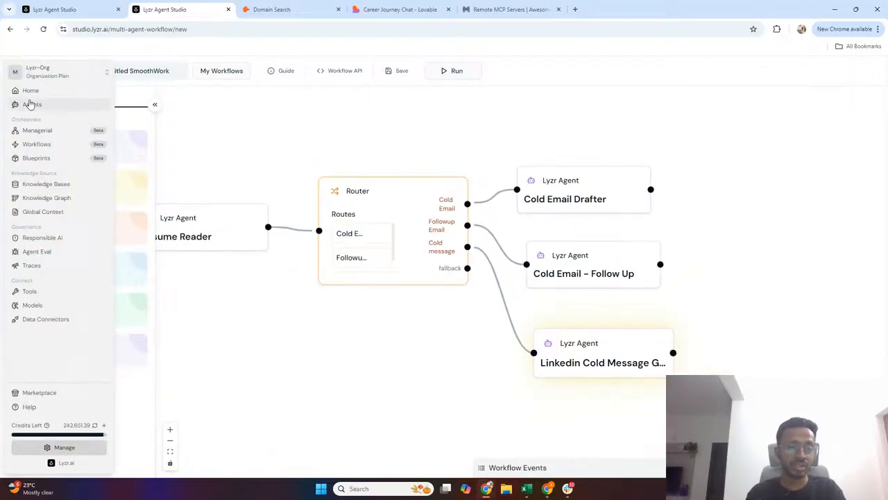
{"action": "left_click", "coordinate": [59, 150]}
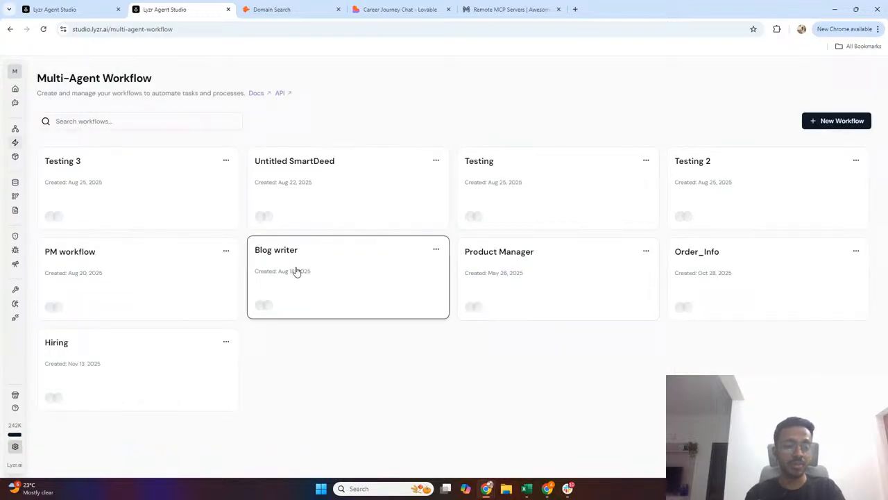
{"action": "left_click", "coordinate": [117, 359]}
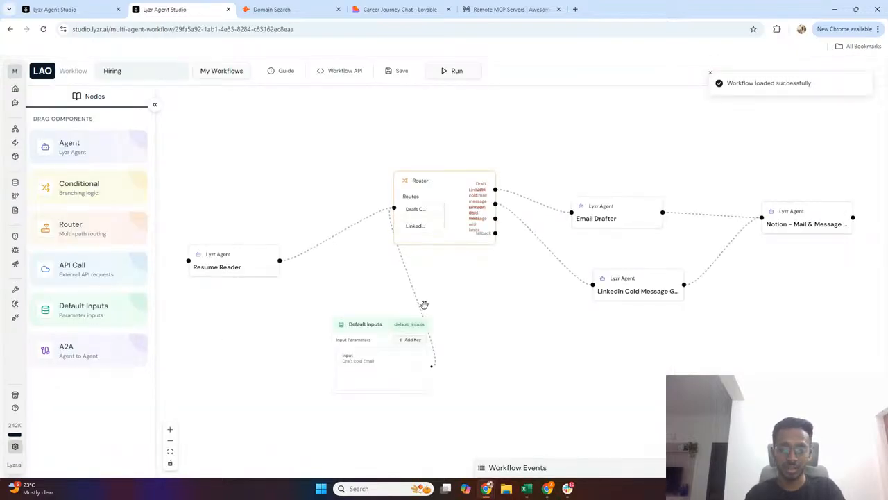
Step: Look over the Hiring workflow's nodes and run the workflow
{"action": "scroll", "coordinate": [362, 340], "scroll_direction": "up", "scroll_amount": 1}
{"action": "scroll", "coordinate": [362, 340], "scroll_direction": "down", "scroll_amount": 3}
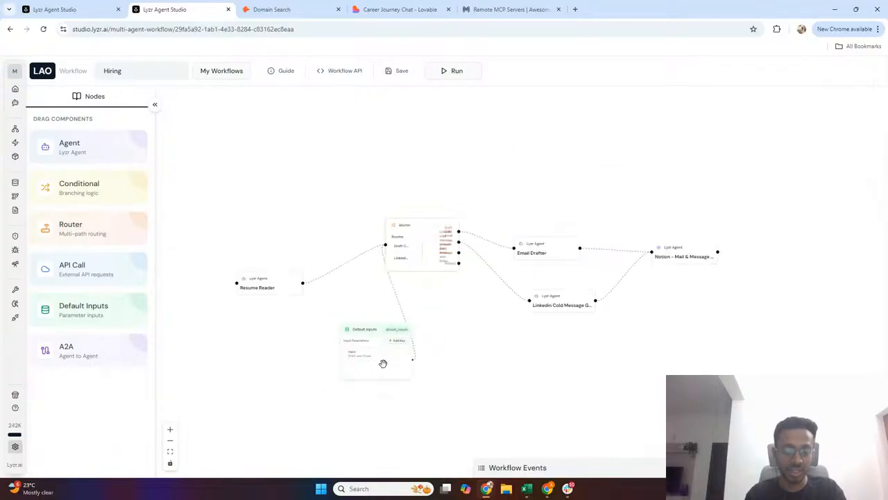
{"action": "scroll", "coordinate": [297, 394], "scroll_direction": "up", "scroll_amount": 1}
{"action": "scroll", "coordinate": [298, 394], "scroll_direction": "up", "scroll_amount": 3}
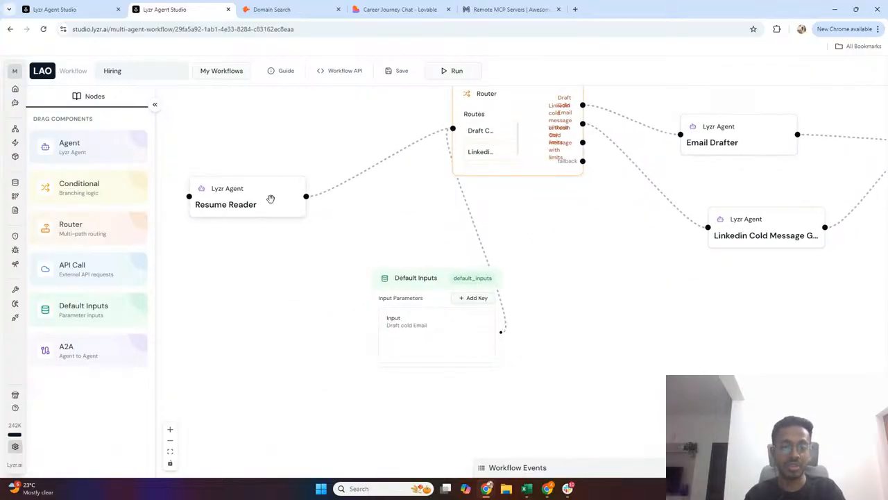
{"action": "left_click_drag", "start_coordinate": [405, 197], "coordinate": [379, 241]}
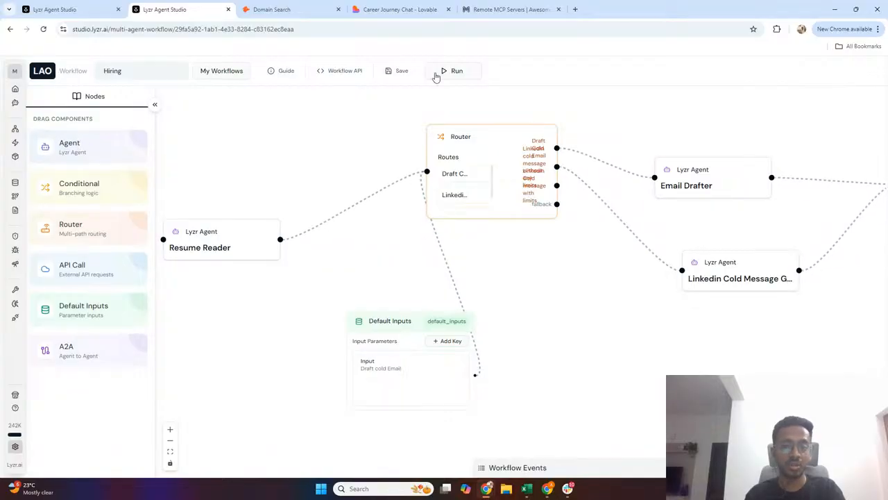
{"action": "left_click", "coordinate": [467, 75]}
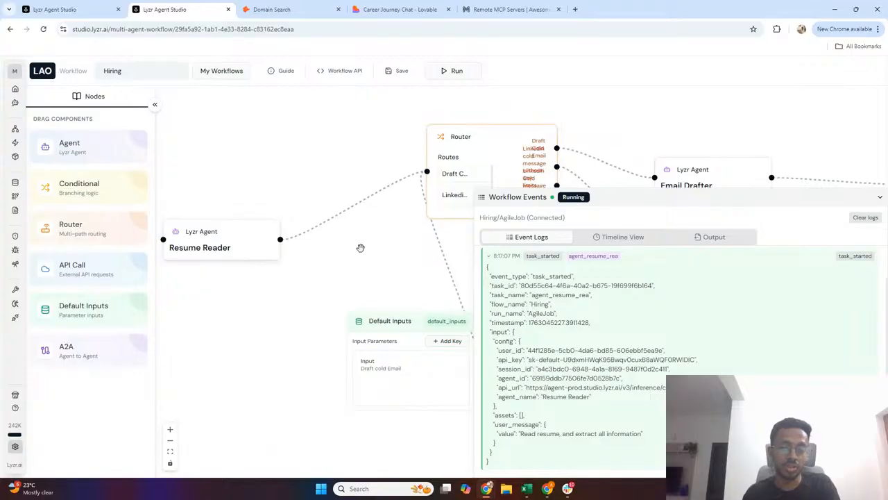
Step: Check the running Hiring workflow's execution timeline and its event logs
{"action": "left_click", "coordinate": [609, 241]}
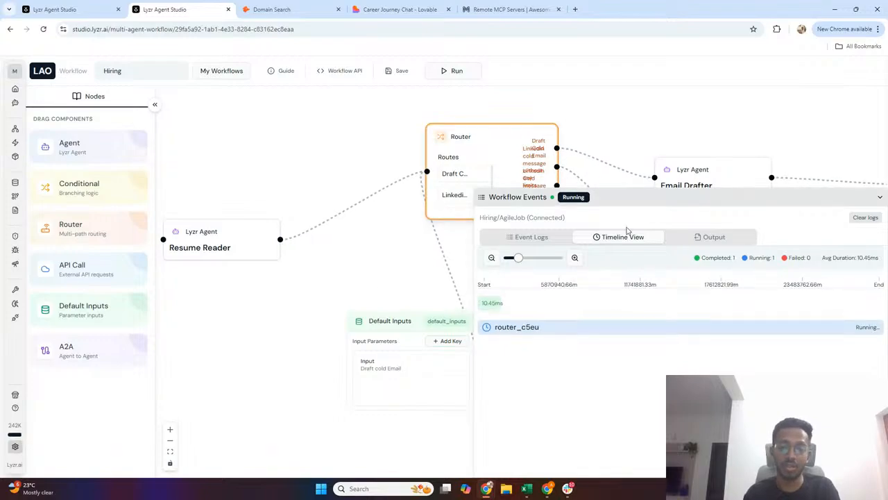
{"action": "left_click", "coordinate": [545, 237]}
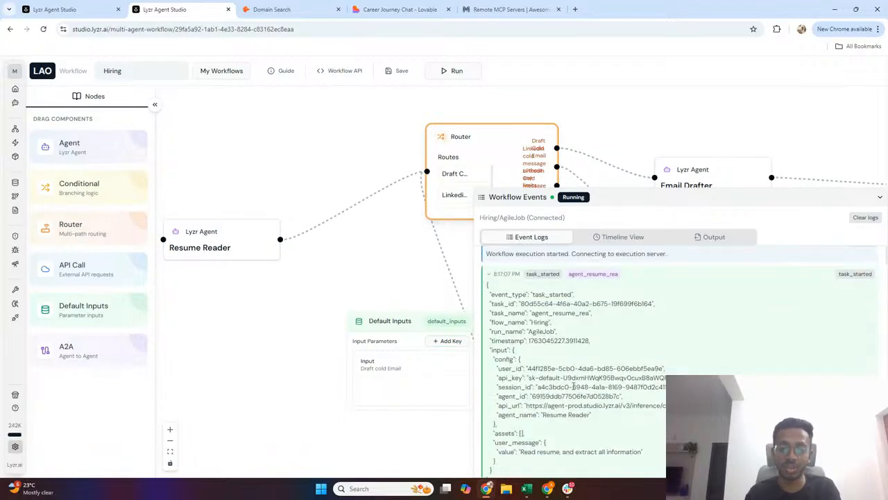
{"action": "scroll", "coordinate": [573, 387], "scroll_direction": "up", "scroll_amount": 1}
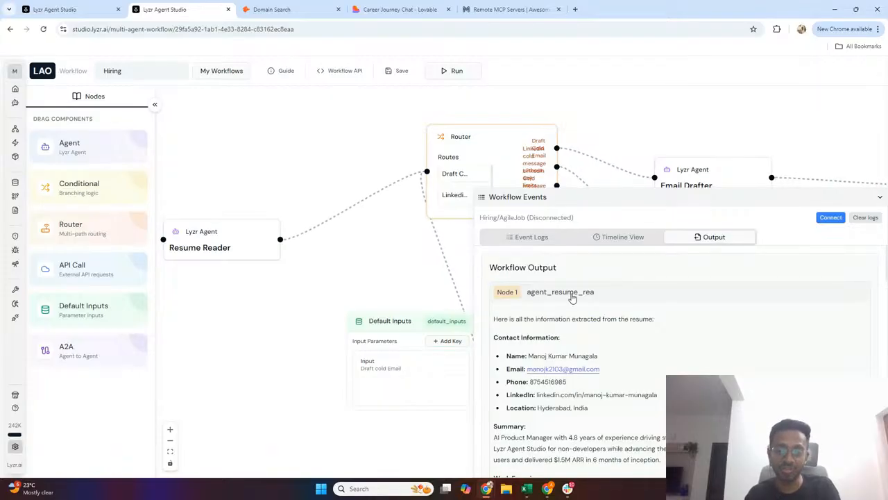
Step: Read the workflow output of the resume reader and router nodes to the end, and collapse the Workflow Events display
{"action": "scroll", "coordinate": [603, 351], "scroll_direction": "down", "scroll_amount": 3}
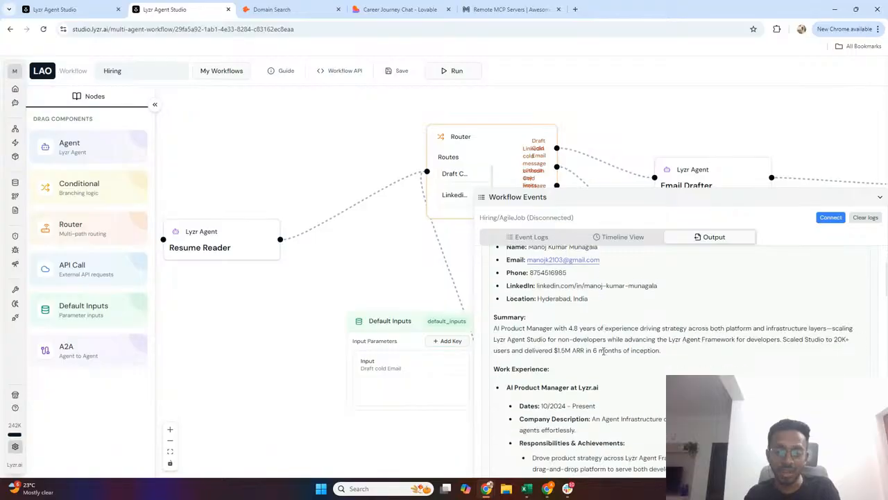
{"action": "scroll", "coordinate": [603, 351], "scroll_direction": "down", "scroll_amount": 5}
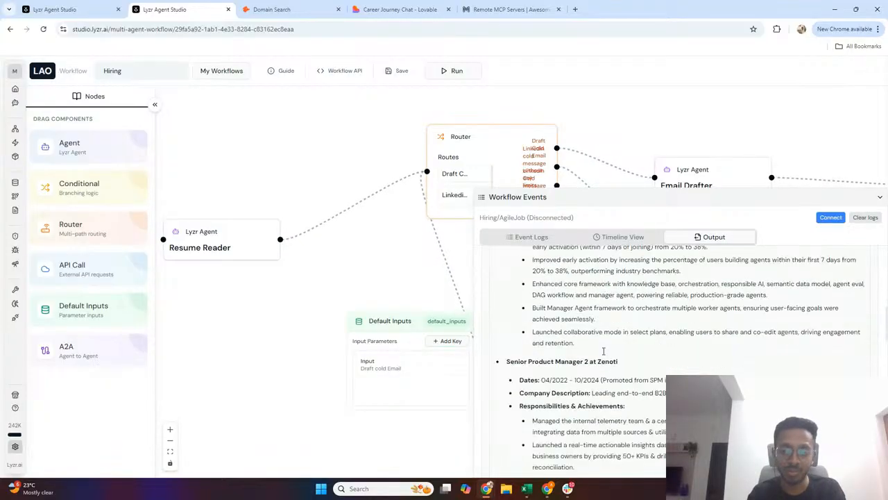
{"action": "scroll", "coordinate": [603, 351], "scroll_direction": "down", "scroll_amount": 10}
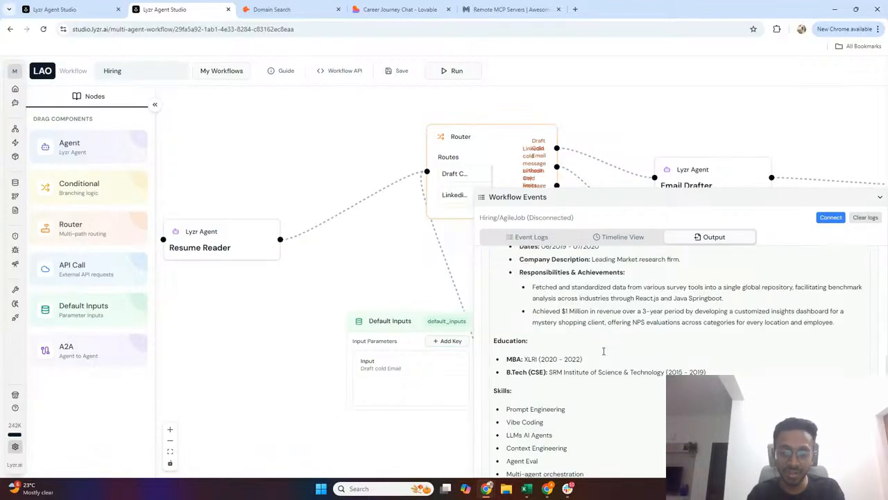
{"action": "scroll", "coordinate": [603, 351], "scroll_direction": "down", "scroll_amount": 8}
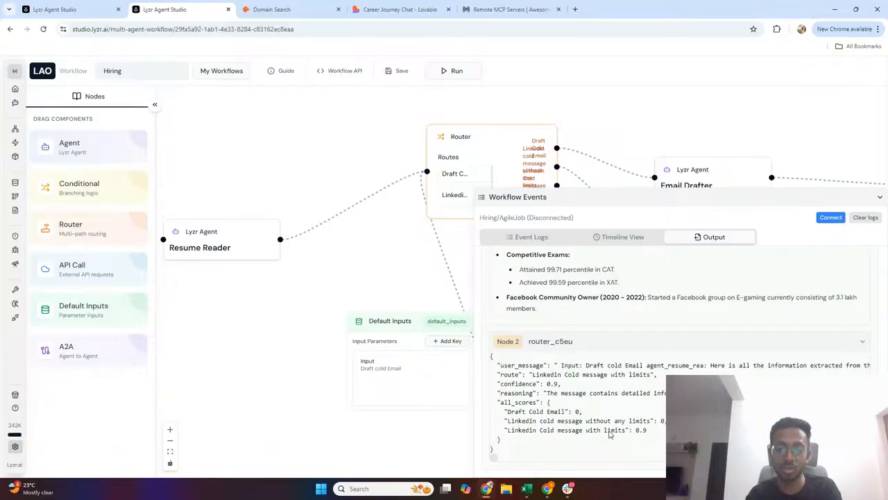
{"action": "left_click", "coordinate": [761, 201]}
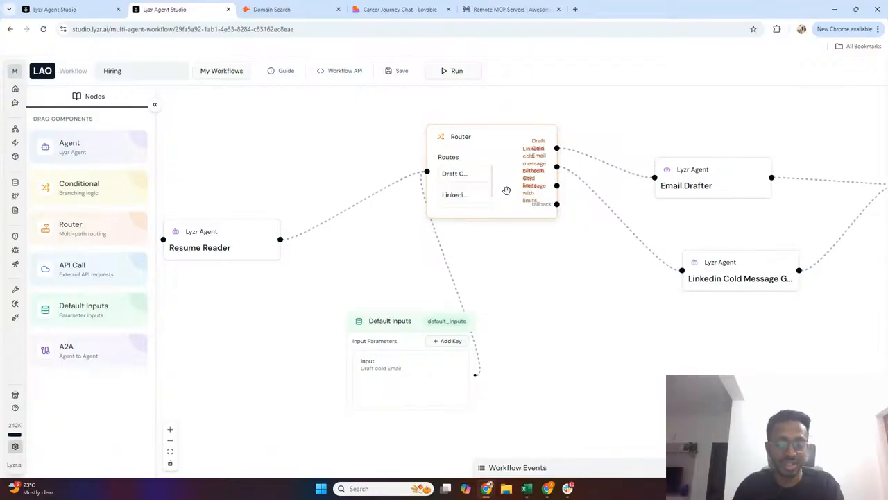
Step: Switch to YouTube Studio to check the live chat for viewer messages, and return to the Hiring workflow
{"action": "key", "text": "alt+Tab"}
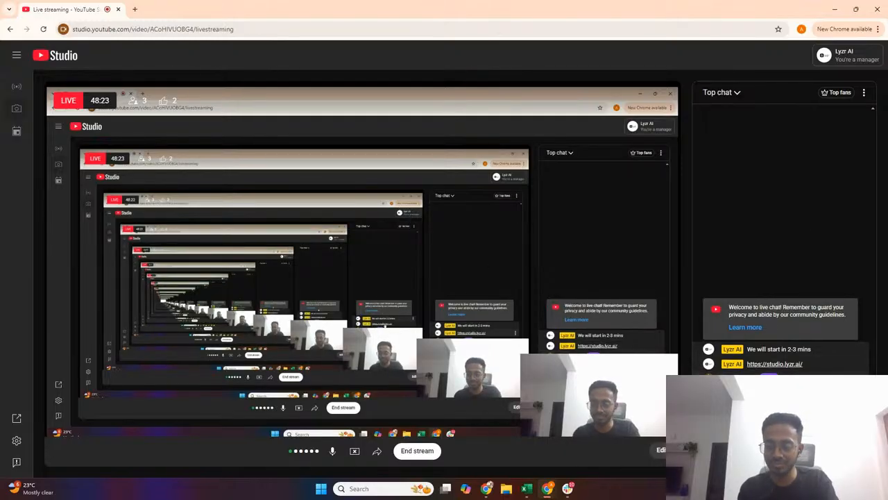
{"action": "key", "text": "alt+Tab"}
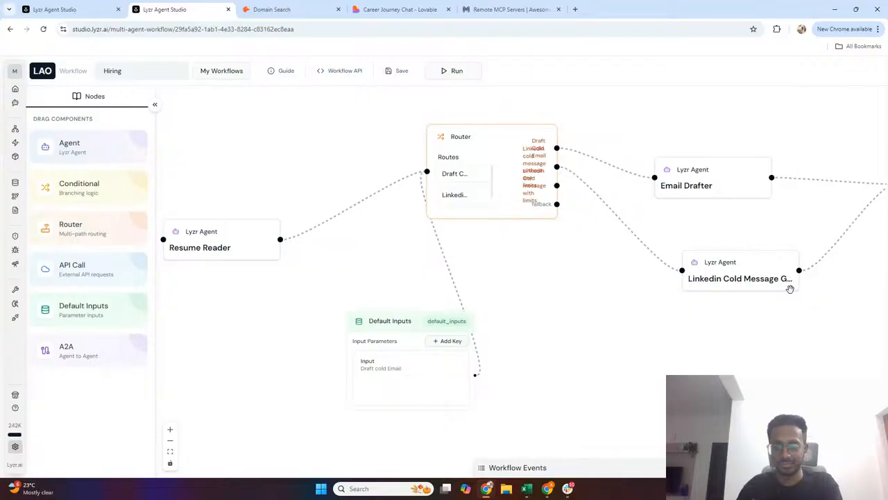
{"action": "key", "text": "alt+Tab"}
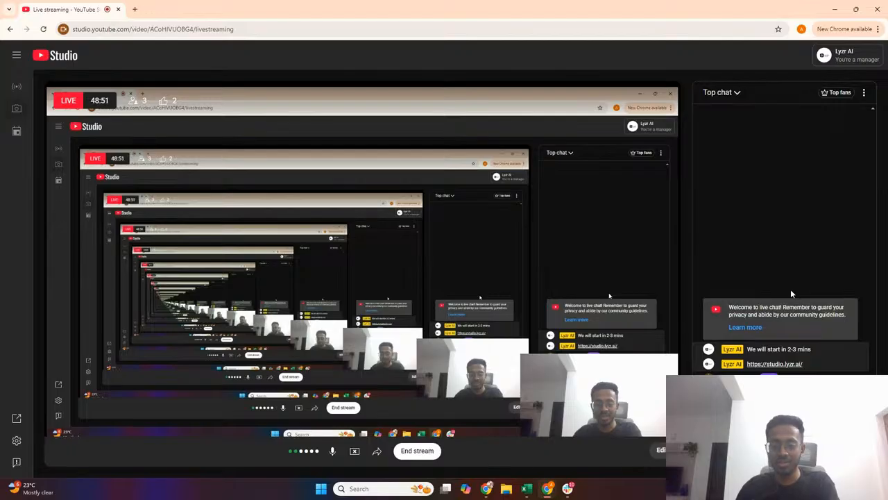
{"action": "key", "text": "alt+Tab"}
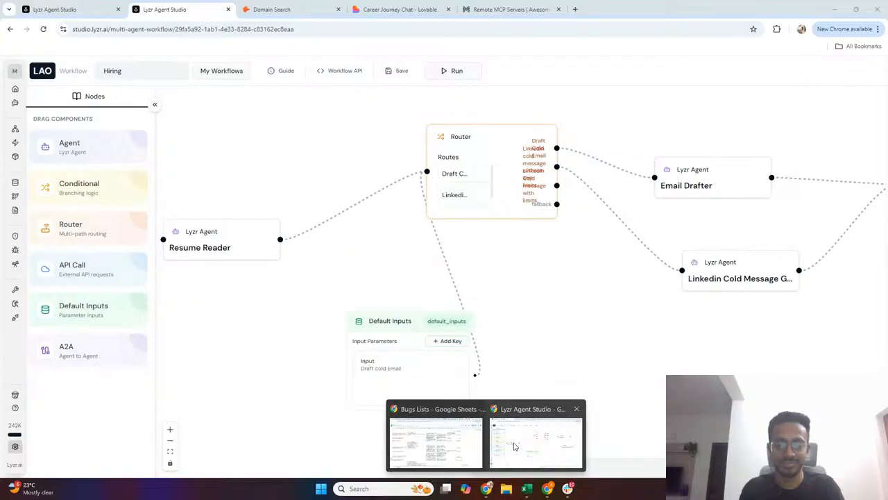
Step: Switch to the YouTube Studio live streaming page and request to end the stream
{"action": "mouse_move", "coordinate": [487, 488]}
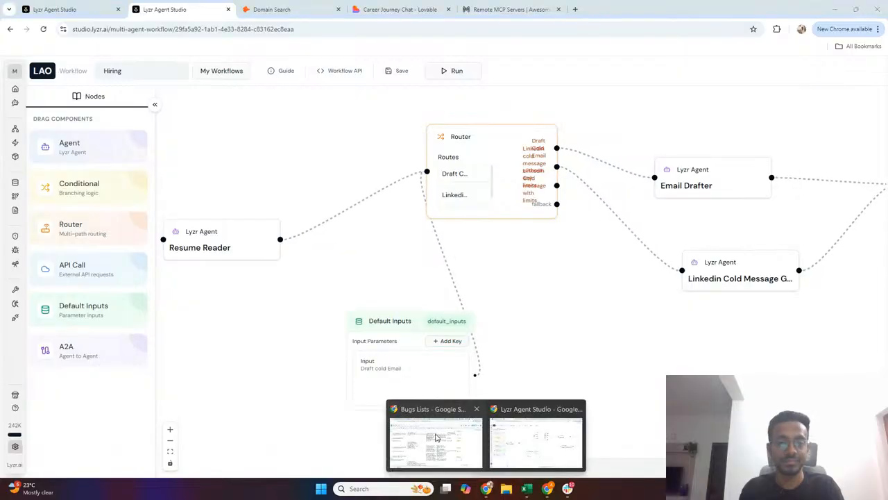
{"action": "left_click", "coordinate": [440, 437]}
{"action": "key", "text": "alt+Tab"}
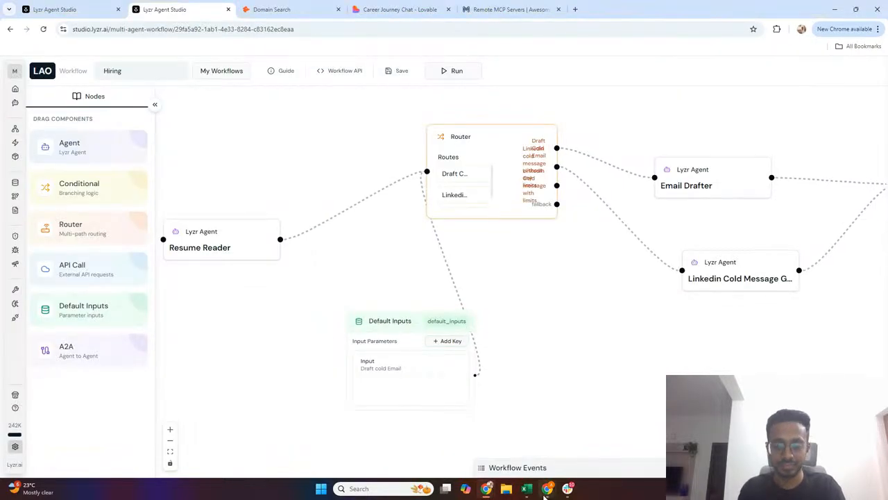
{"action": "mouse_move", "coordinate": [547, 490]}
{"action": "left_click", "coordinate": [544, 455]}
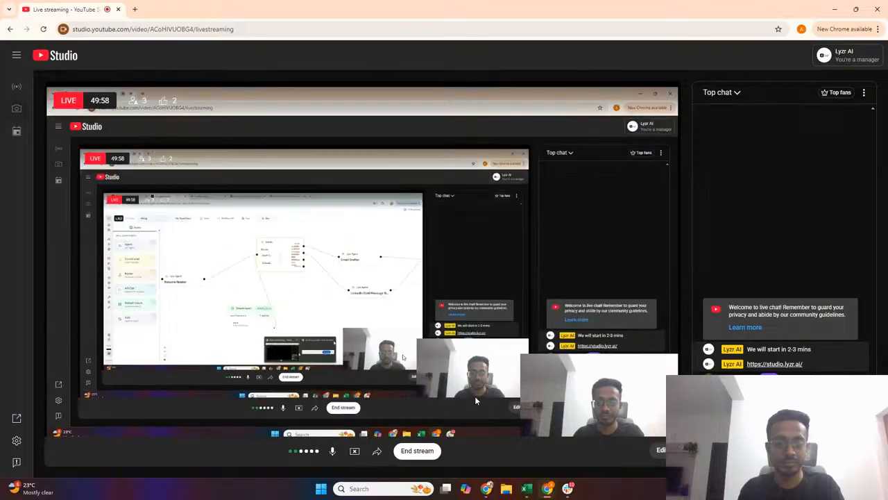
{"action": "left_click", "coordinate": [426, 450]}
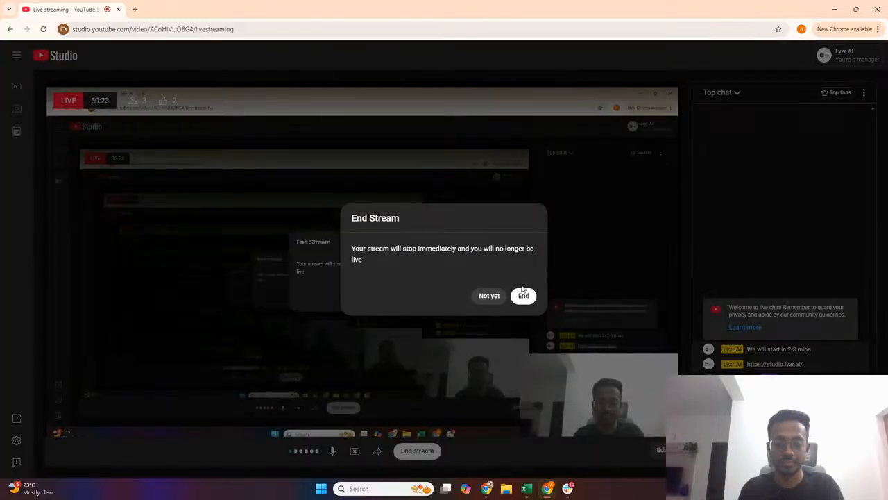